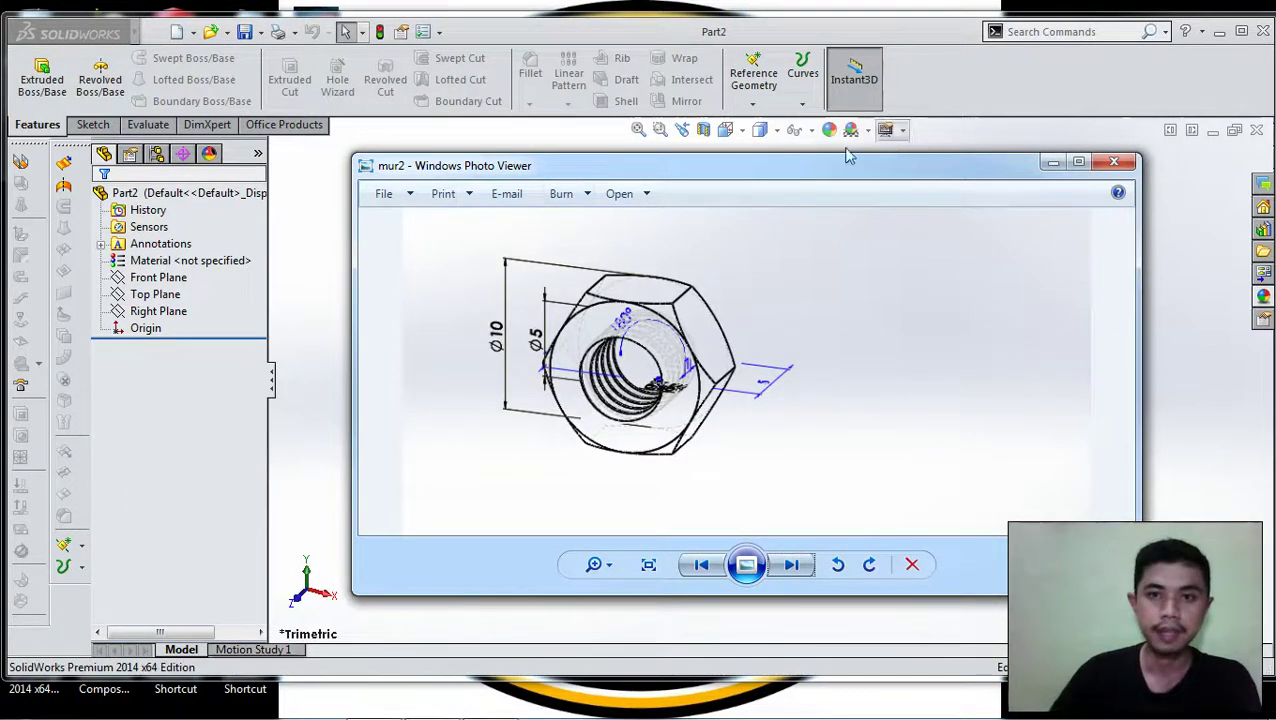
# Look over the mur2 hex-nut reference drawing in Photo Viewer, then minimize it.
pyautogui.moveTo(882, 177)
pyautogui.mouseDown()
pyautogui.moveTo(790, 163)
pyautogui.moveTo(797, 151)
pyautogui.mouseUp()
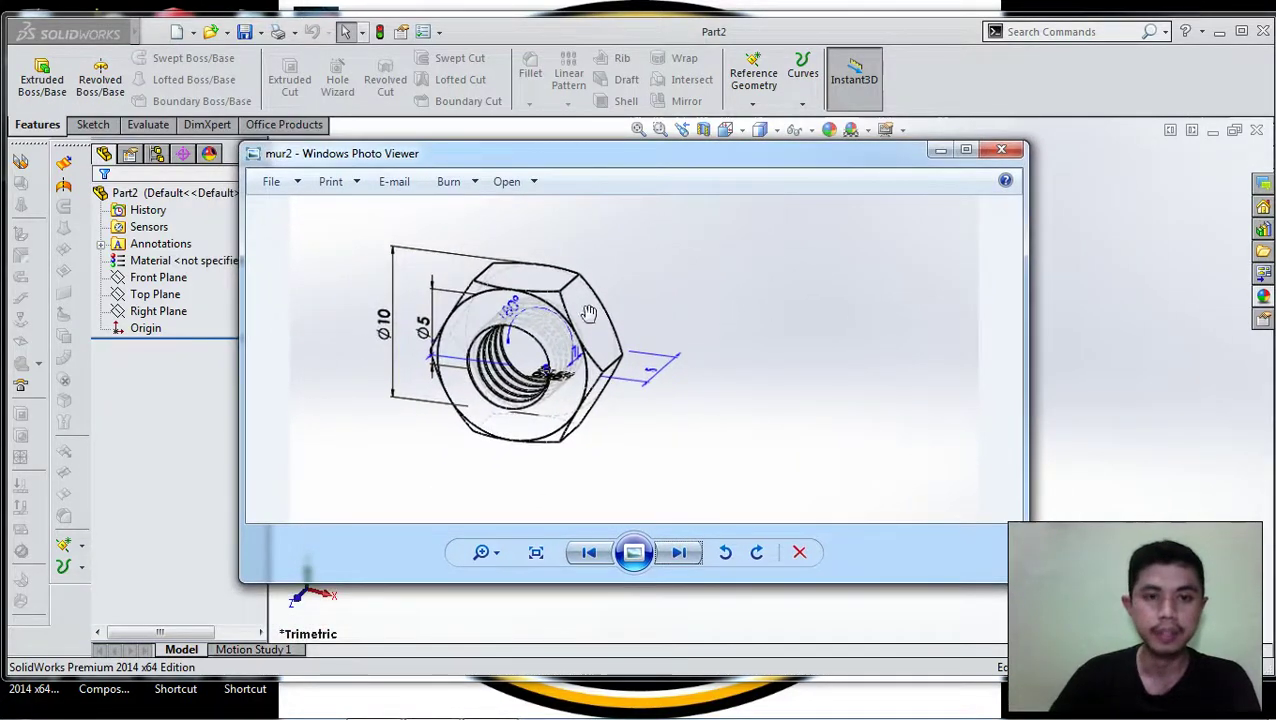
pyautogui.moveTo(882, 158); pyautogui.dragTo(826, 194)
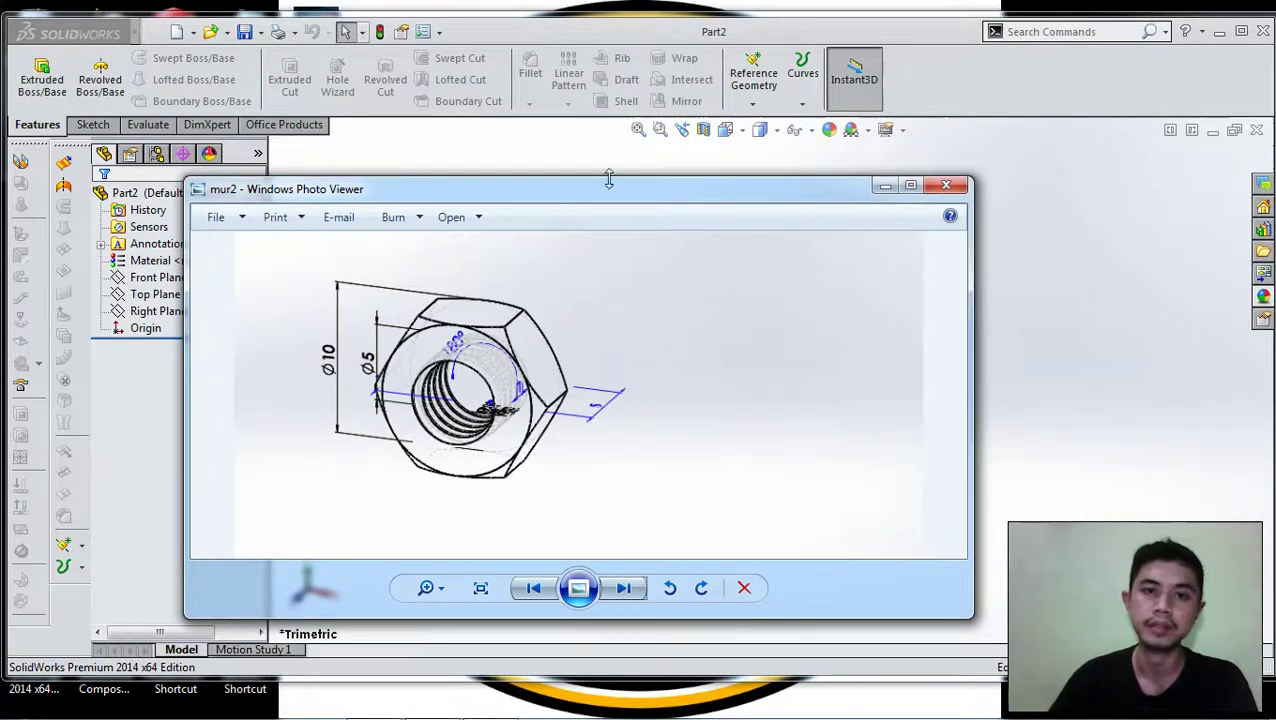
pyautogui.moveTo(631, 193); pyautogui.dragTo(763, 159)
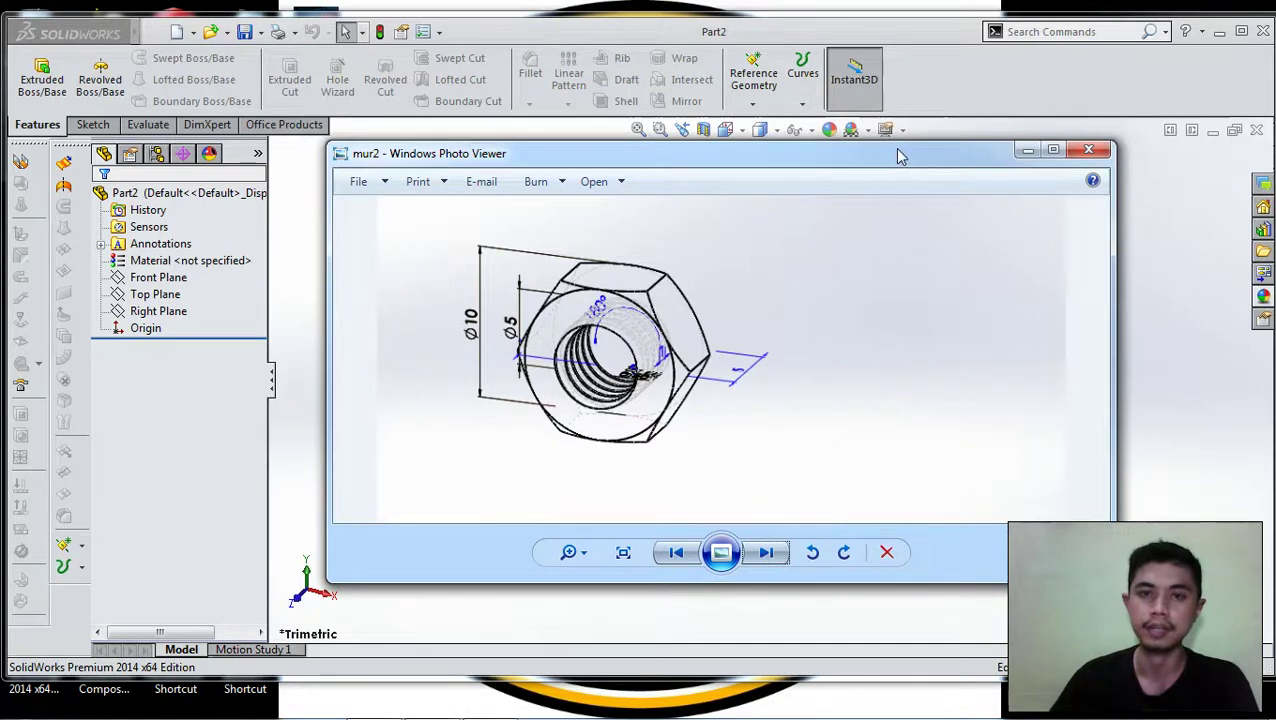
pyautogui.moveTo(898, 156); pyautogui.dragTo(832, 167)
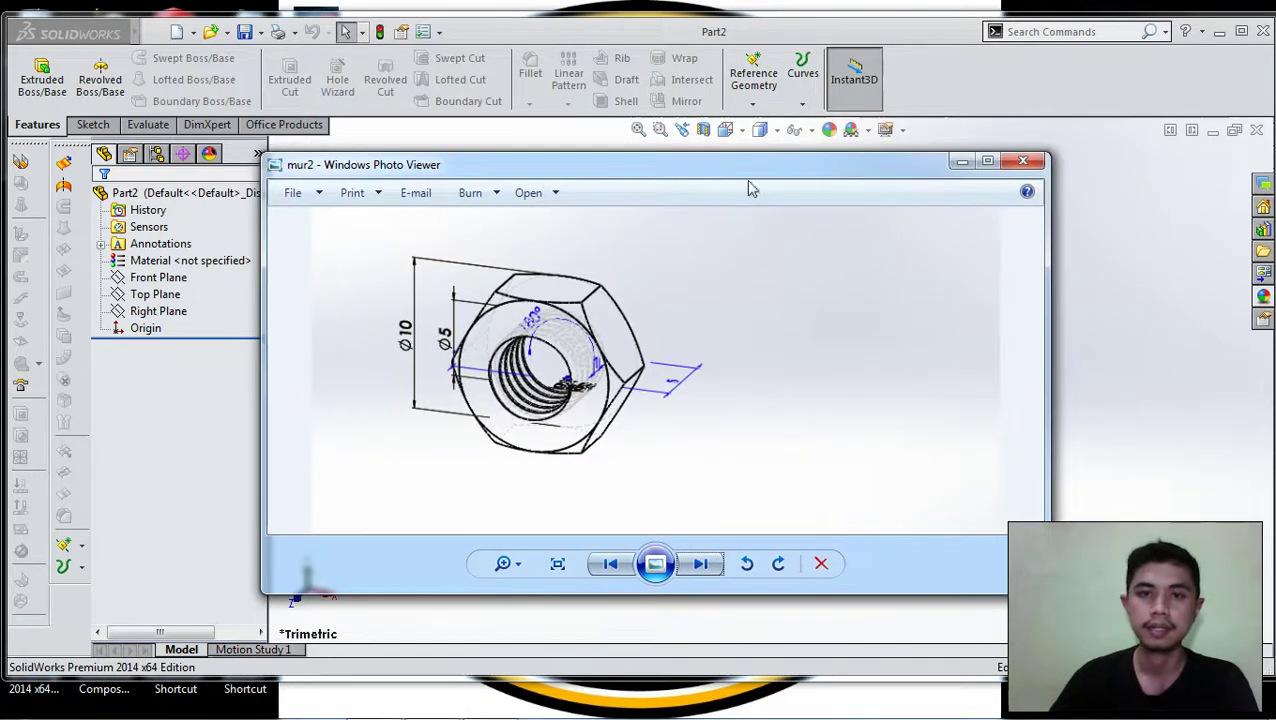
pyautogui.click(958, 163)
# Start a new sketch on the Front Plane, viewed straight on.
pyautogui.click(156, 280)
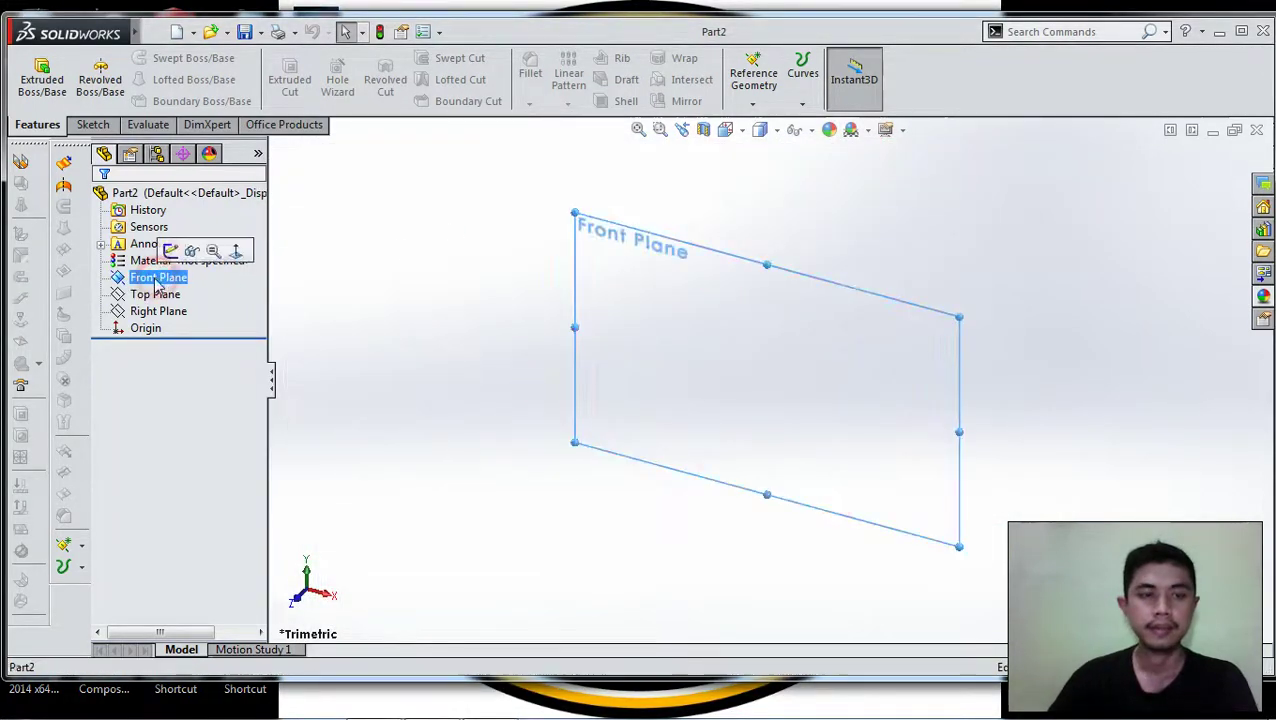
pyautogui.click(236, 250)
pyautogui.rightClick(170, 278)
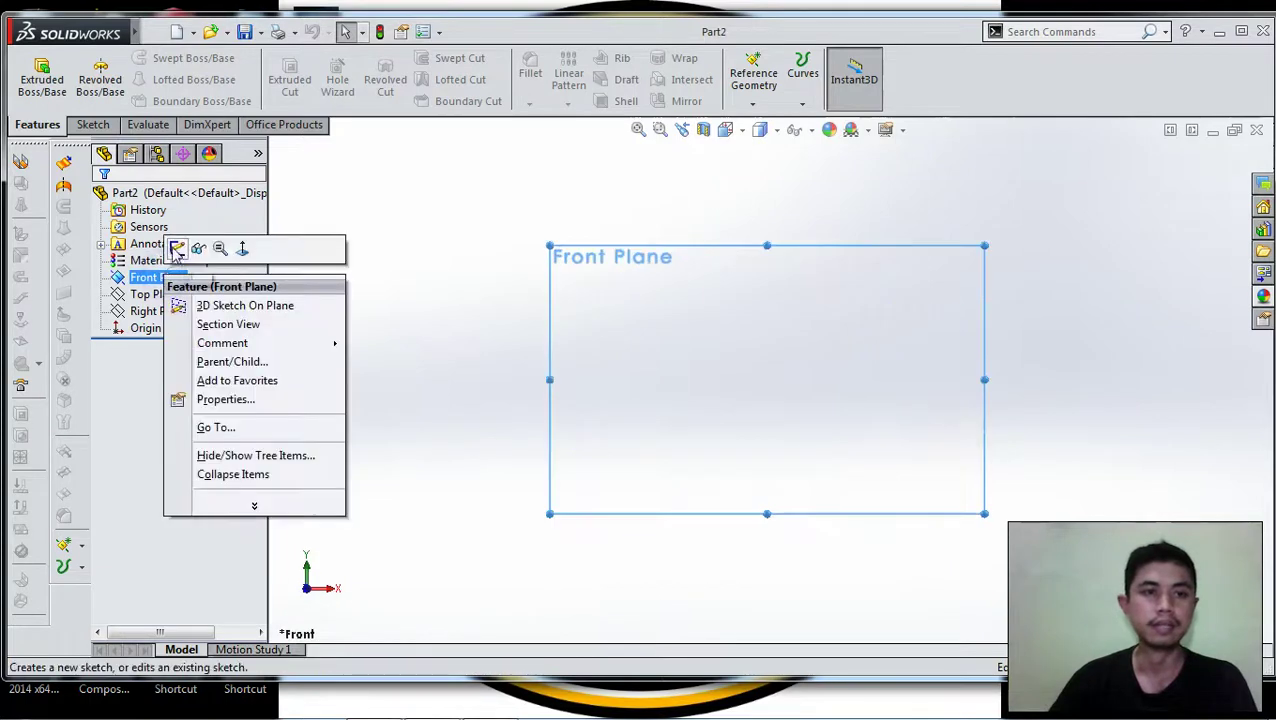
pyautogui.click(176, 249)
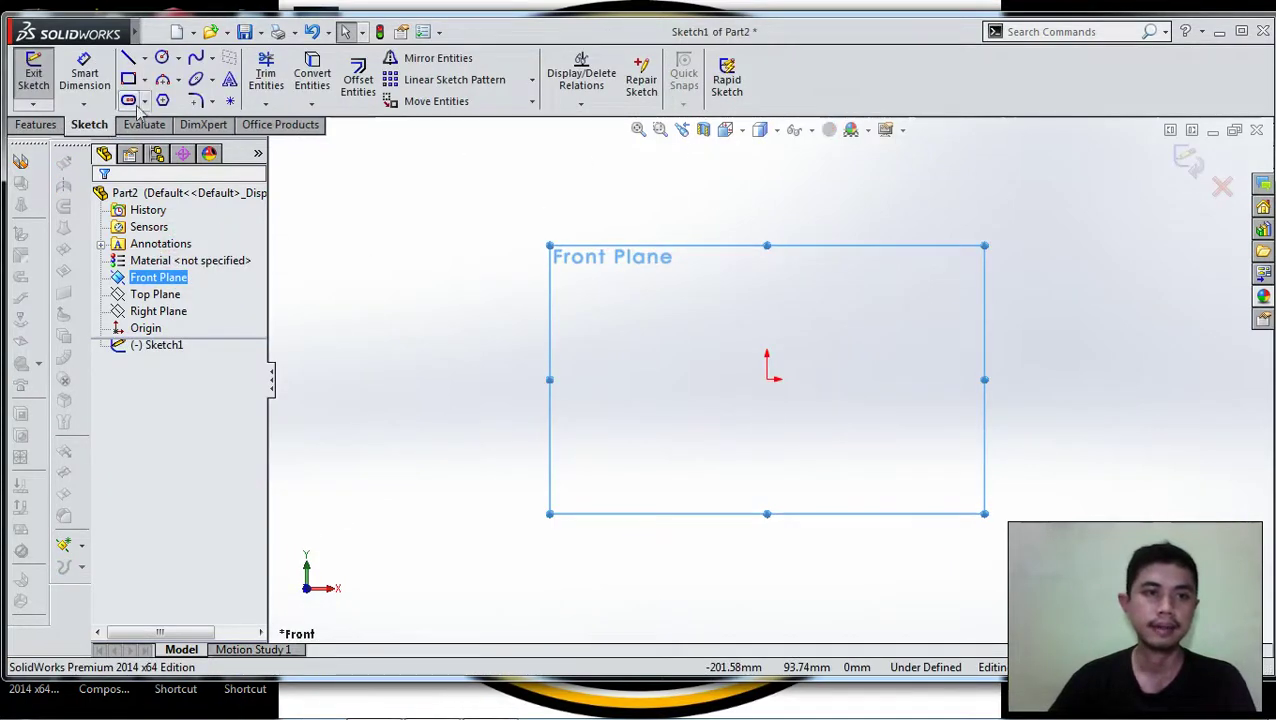
# Draw a six-sided polygon centred on the origin.
pyautogui.click(162, 101)
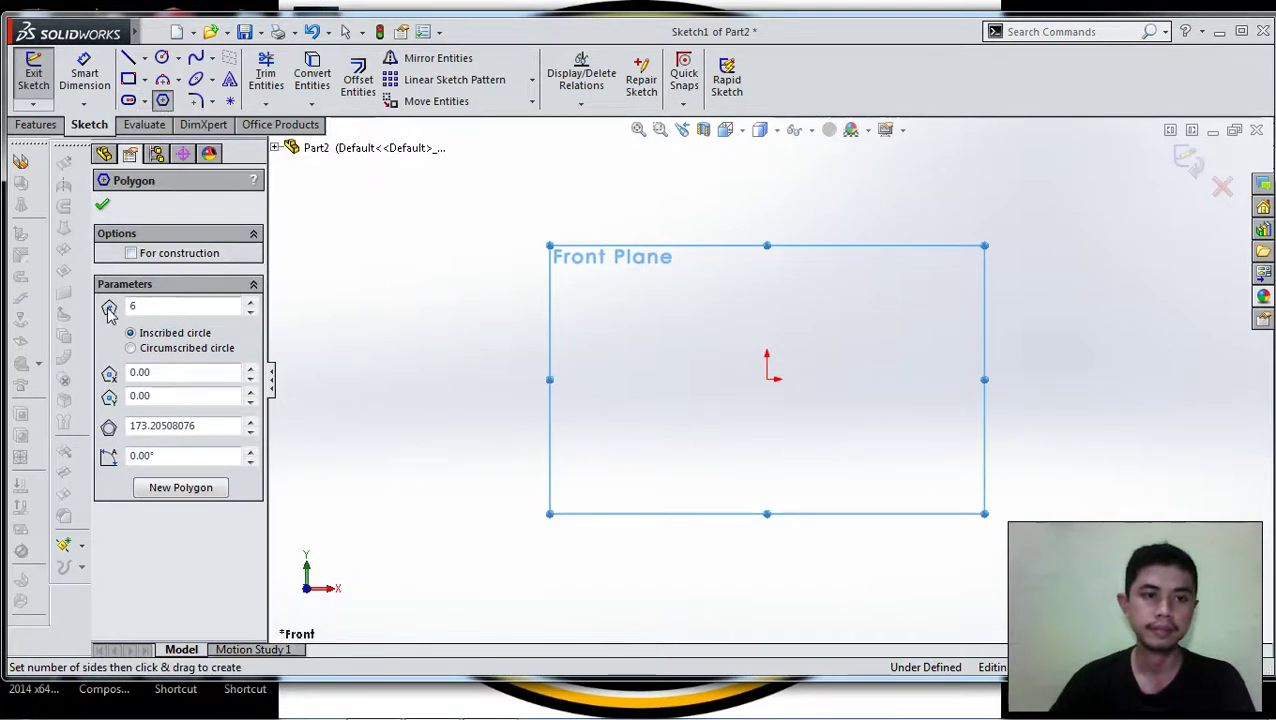
pyautogui.write('6')
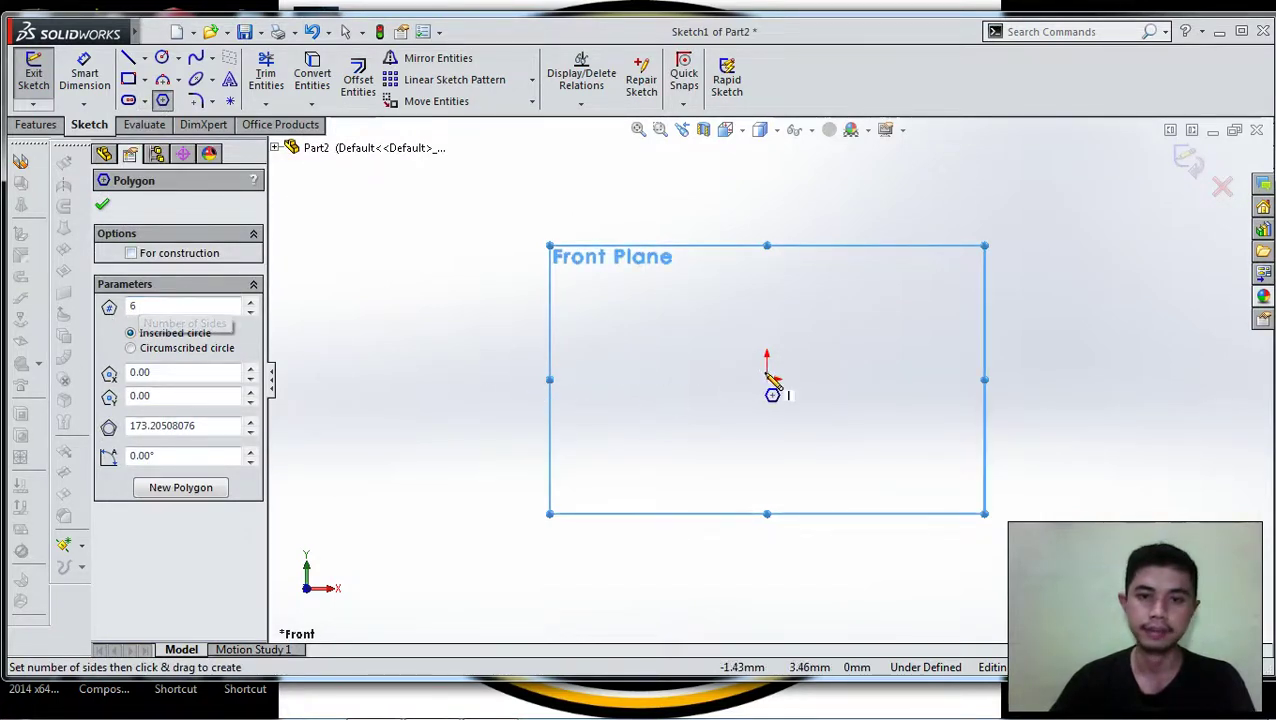
pyautogui.click(767, 379)
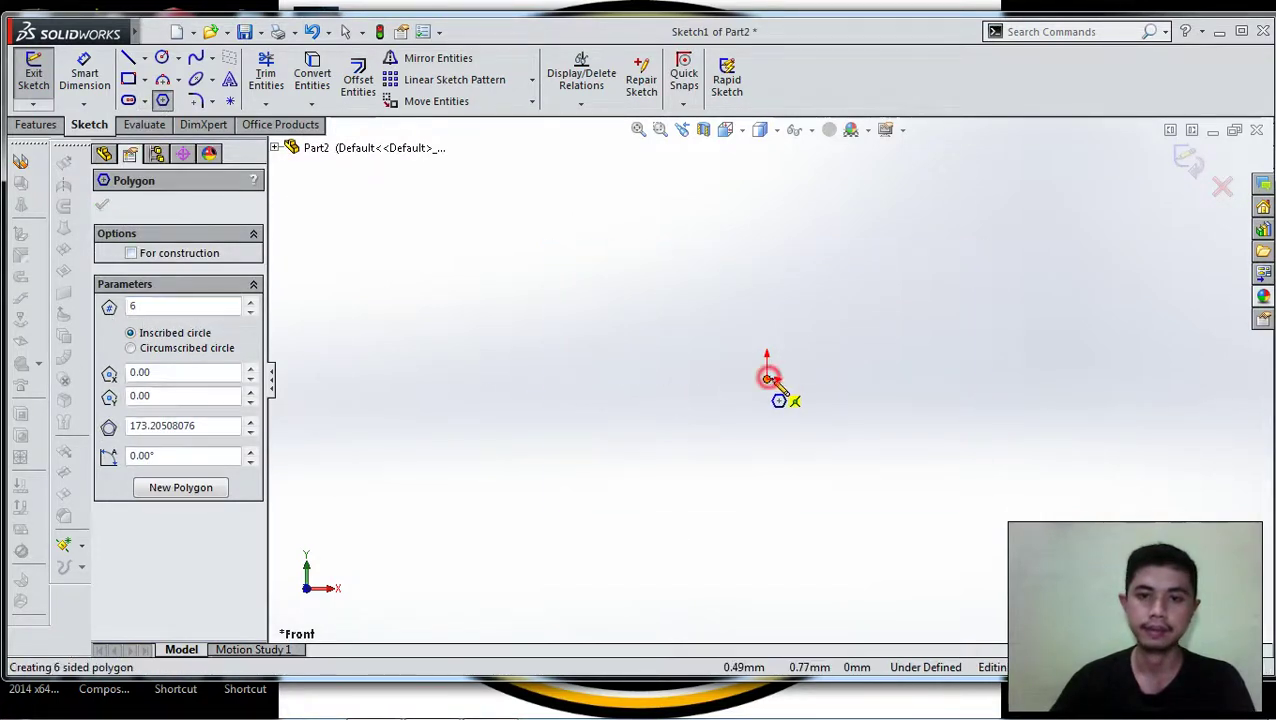
pyautogui.click(909, 381)
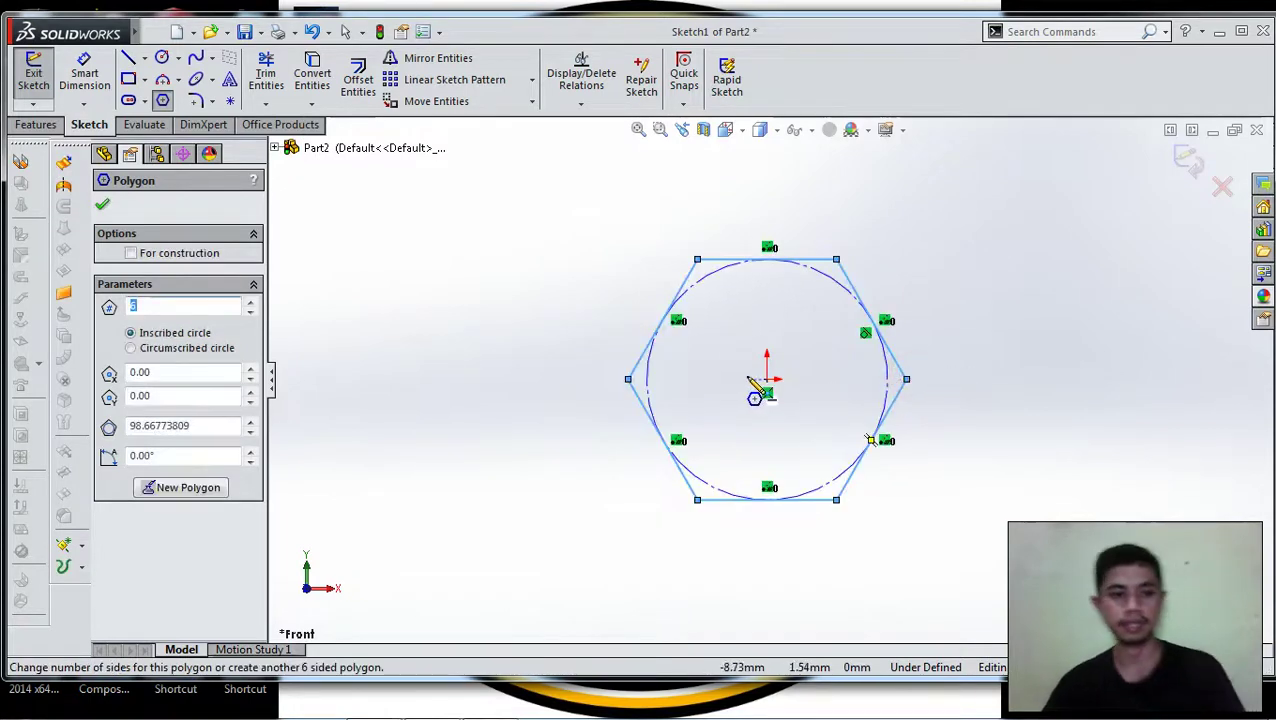
pyautogui.press('Escape')
# Dimension the hexagon's inscribed construction circle to Ø10.
pyautogui.click(84, 75)
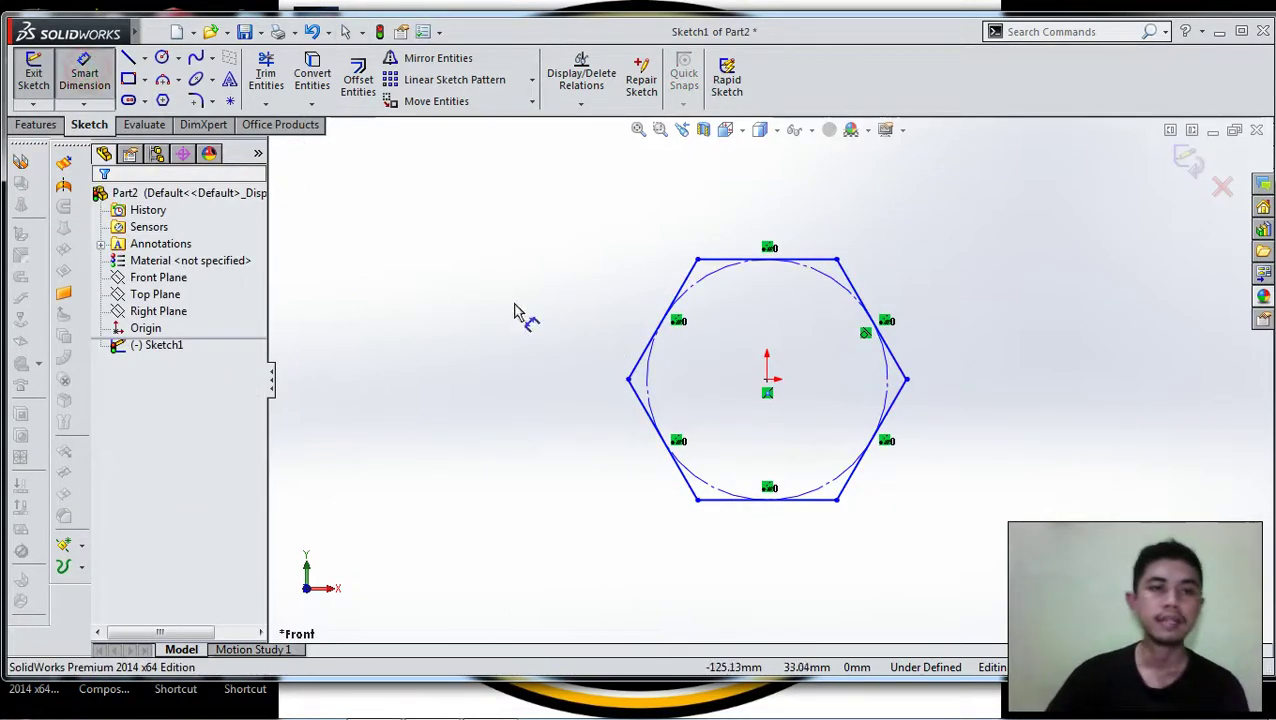
pyautogui.click(651, 360)
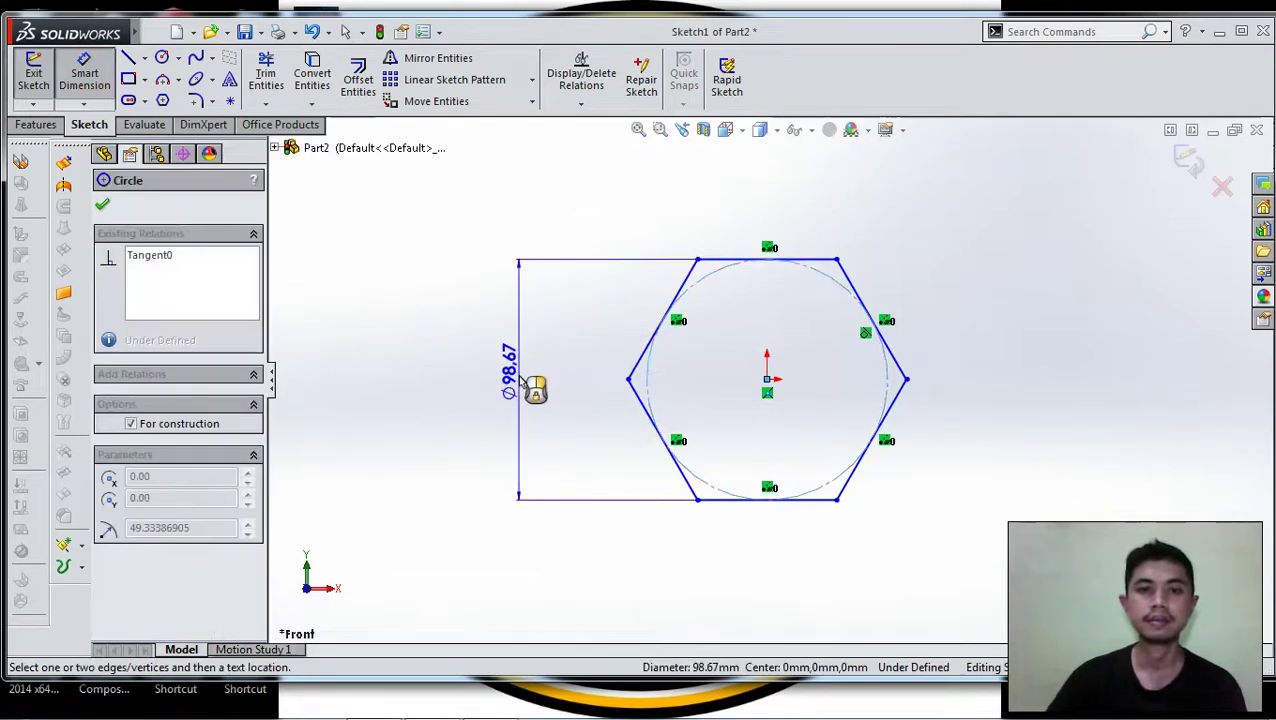
pyautogui.click(521, 381)
pyautogui.write('10')
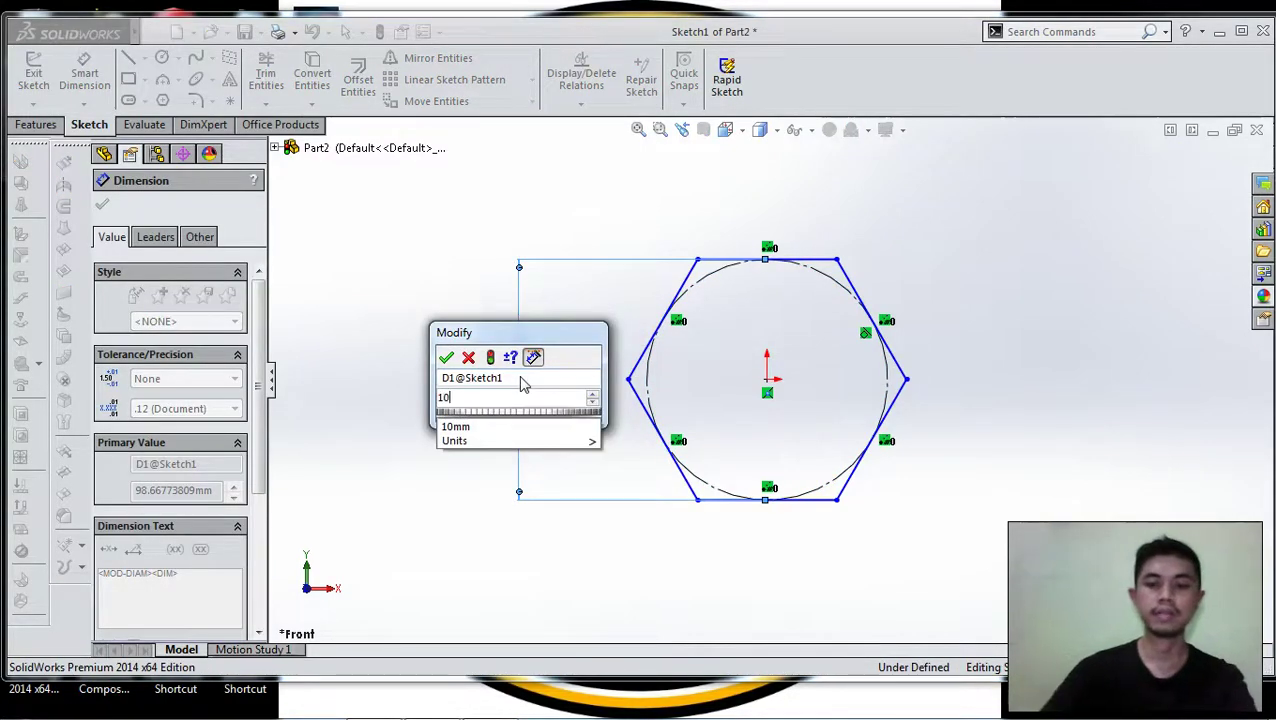
pyautogui.press('Return')
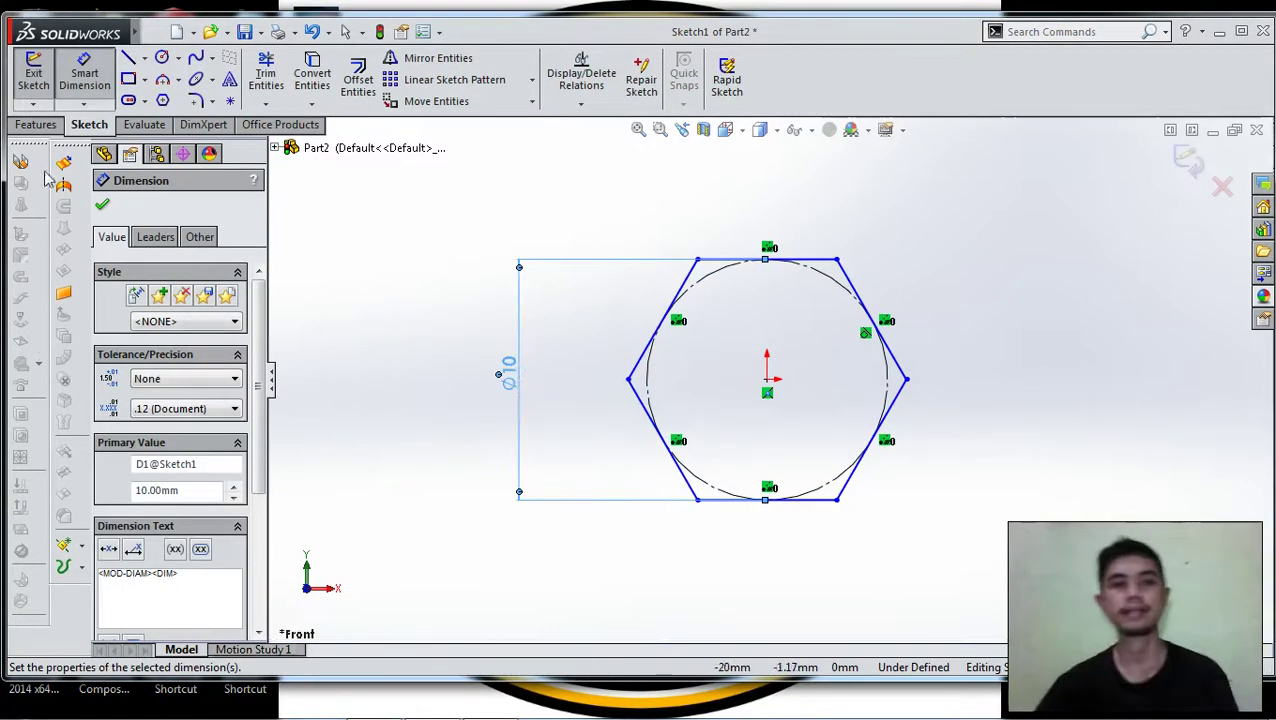
pyautogui.press('Escape')
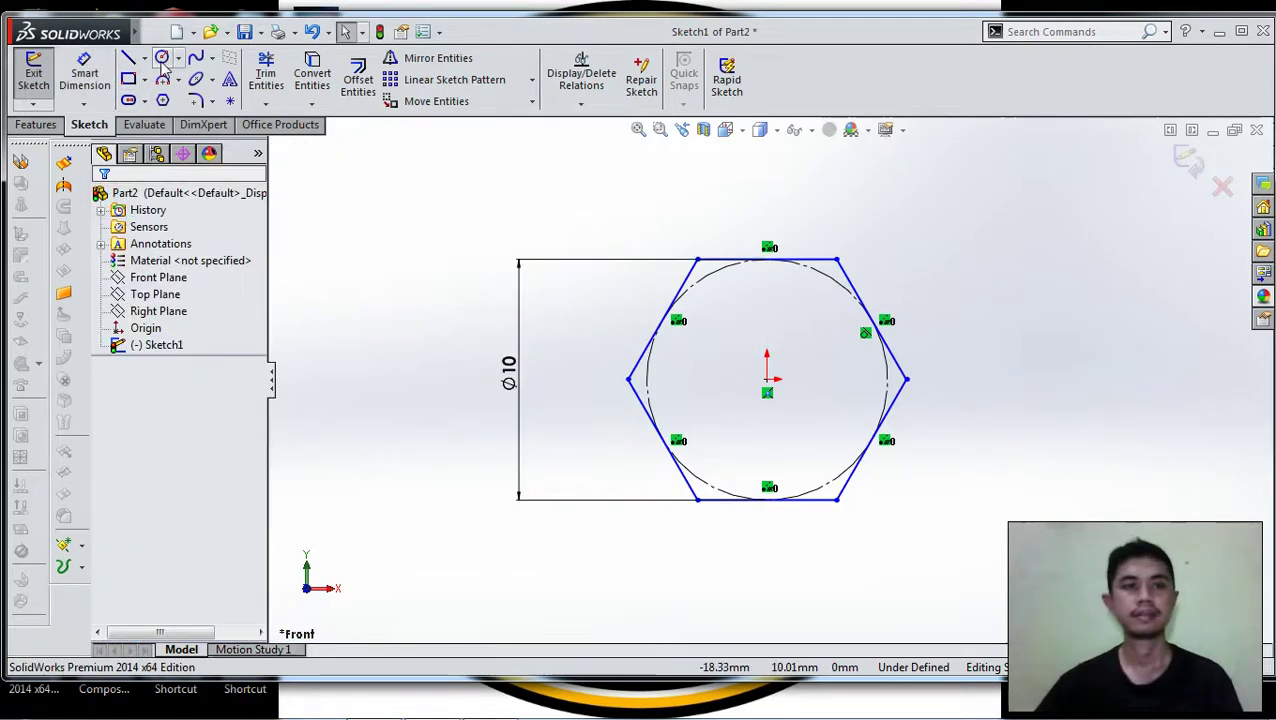
# Draw an origin-centred circle and dimension it Ø5 for the hole.
pyautogui.click(162, 59)
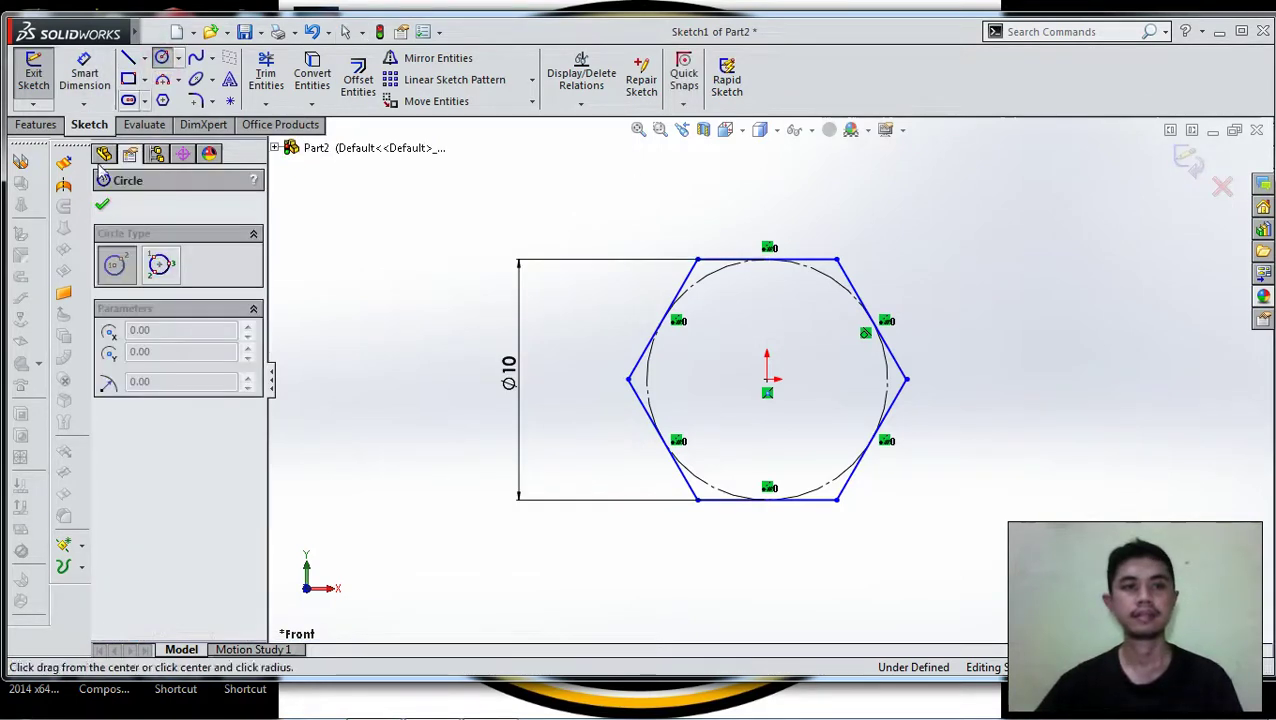
pyautogui.click(768, 379)
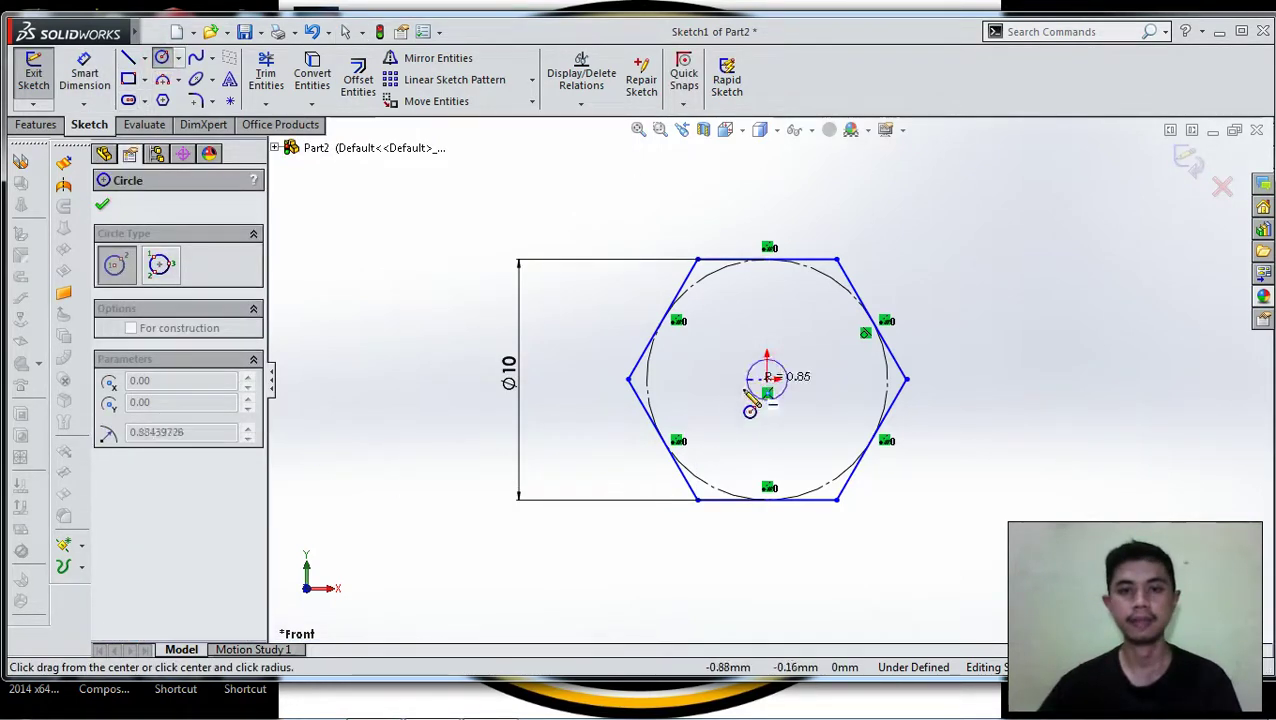
pyautogui.click(814, 383)
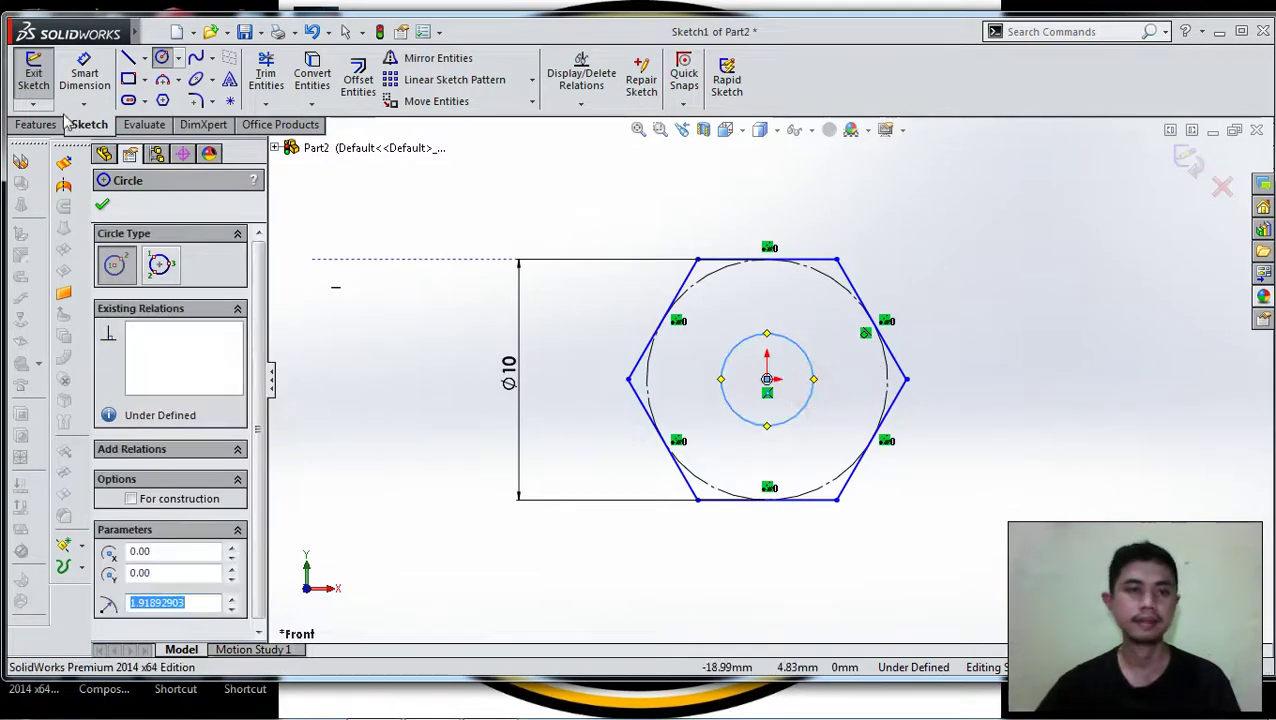
pyautogui.click(82, 70)
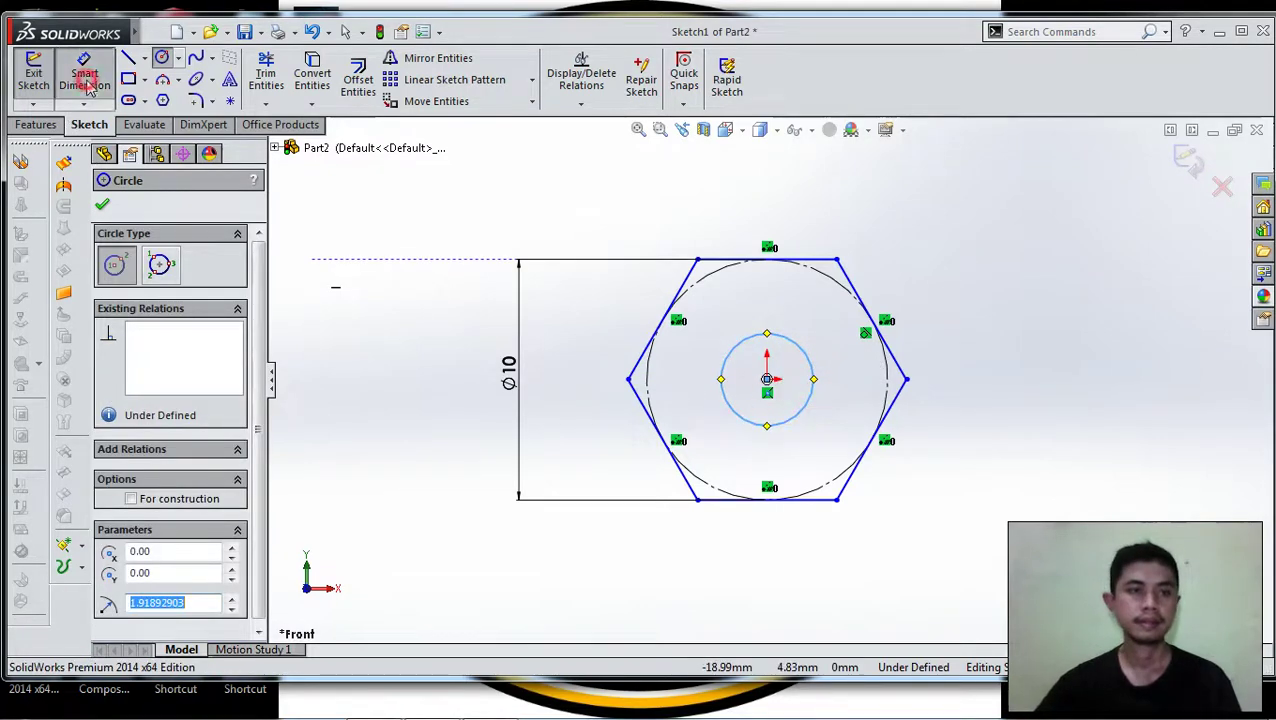
pyautogui.click(722, 400)
pyautogui.click(586, 383)
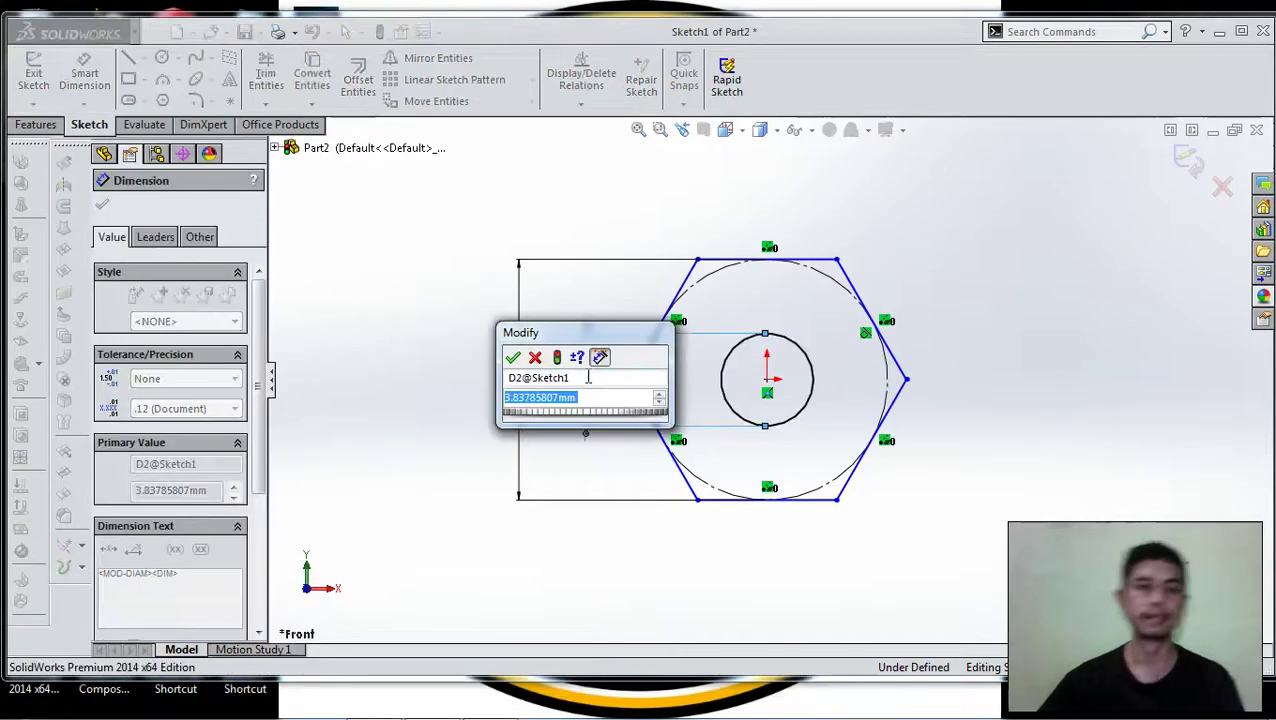
pyautogui.write('5')
pyautogui.press('Return')
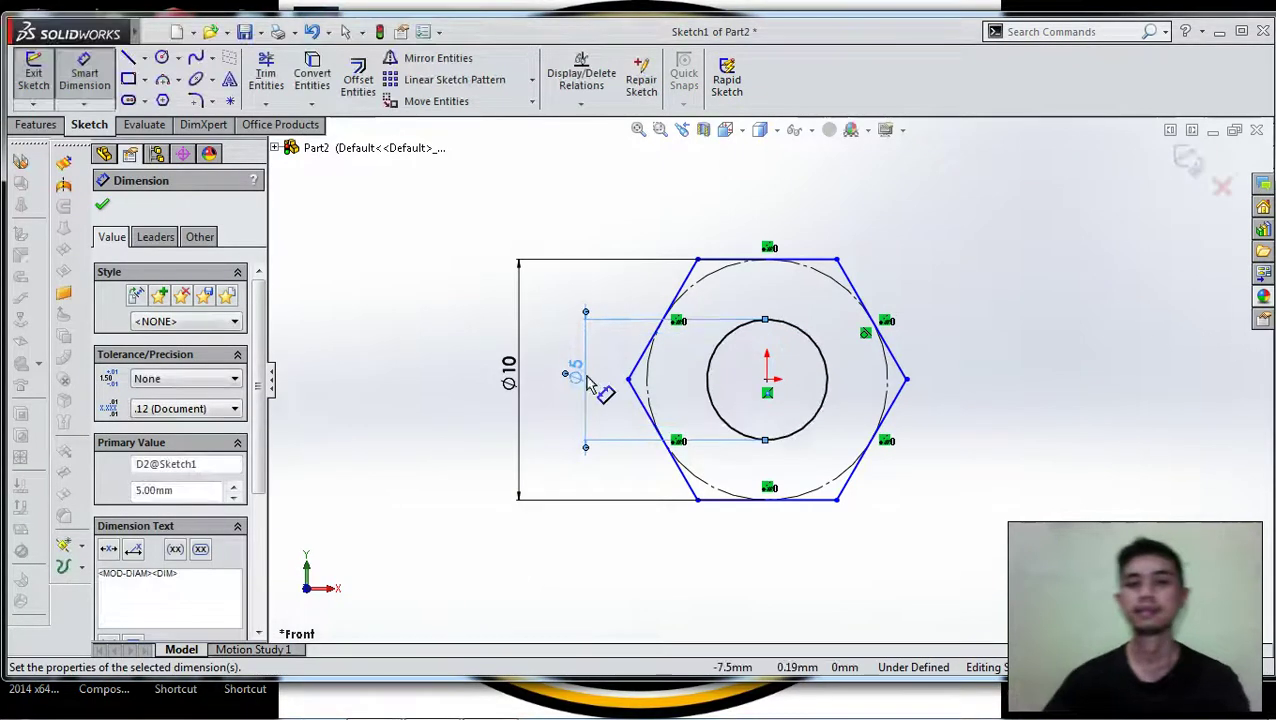
pyautogui.click(104, 205)
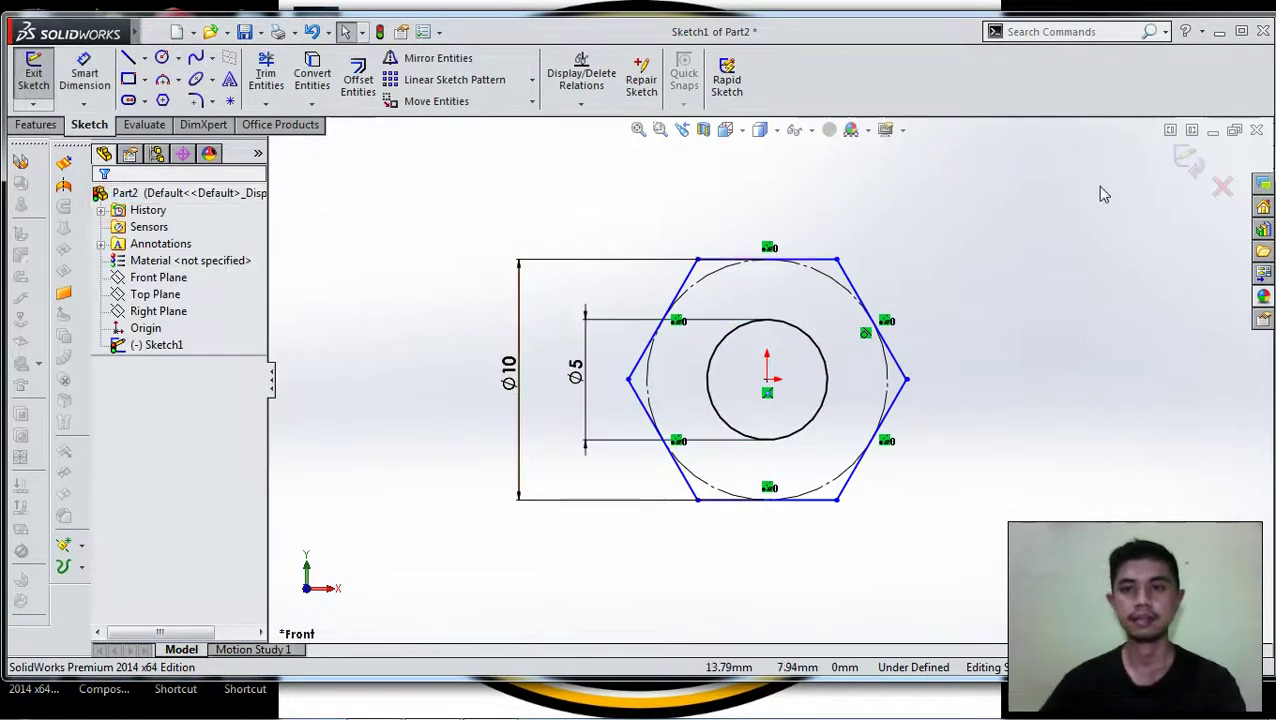
pyautogui.click(37, 125)
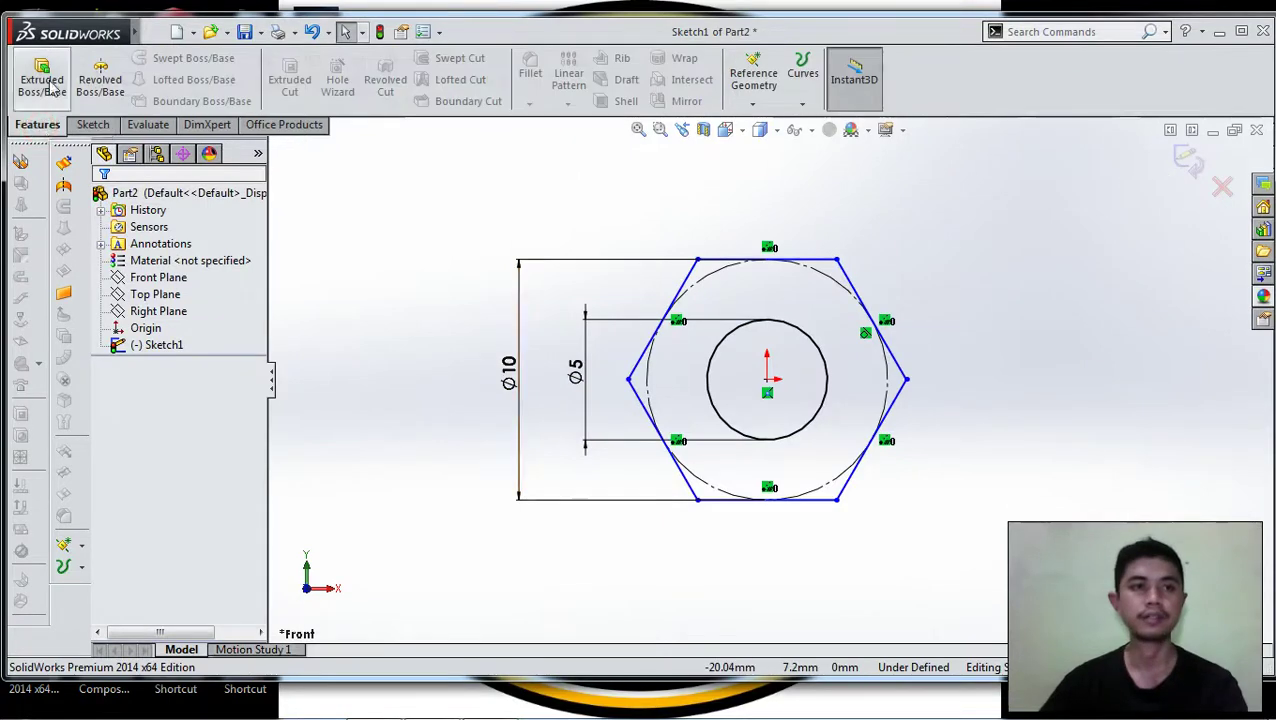
# Extrude the sketch 5 mm mid-plane into Boss-Extrude1, the solid nut with its hole.
pyautogui.click(42, 80)
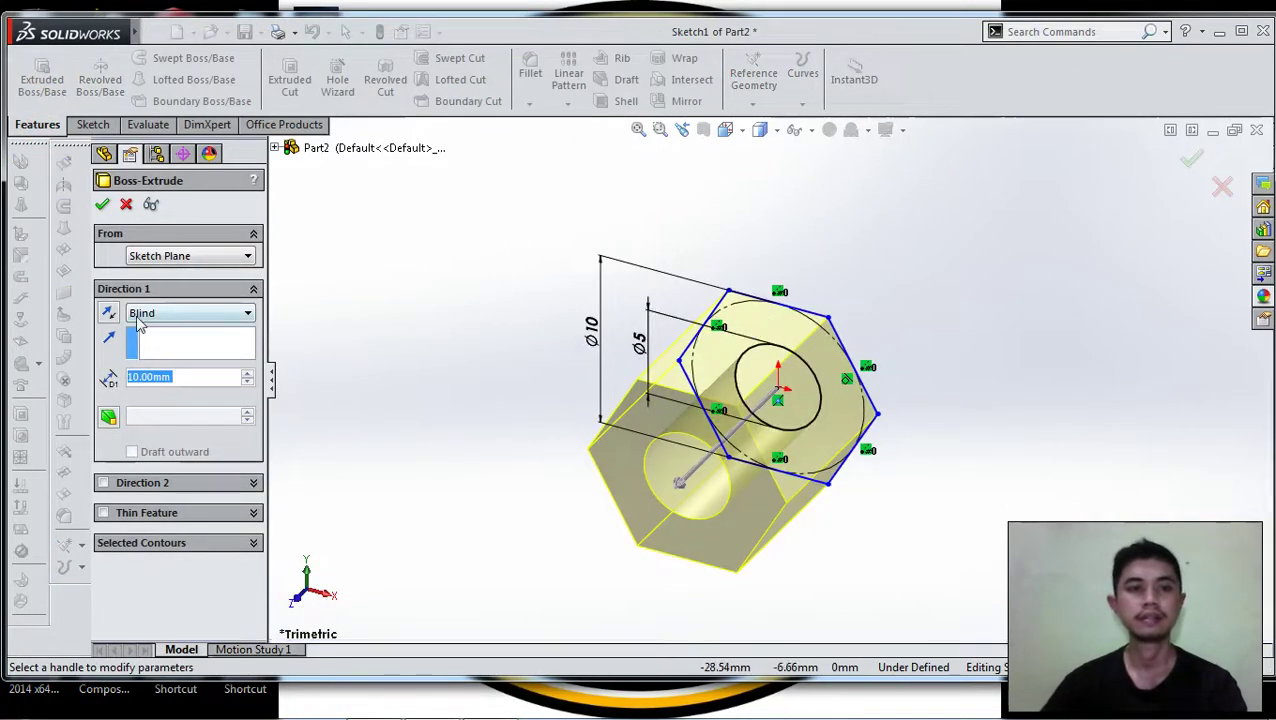
pyautogui.click(139, 314)
pyautogui.click(161, 394)
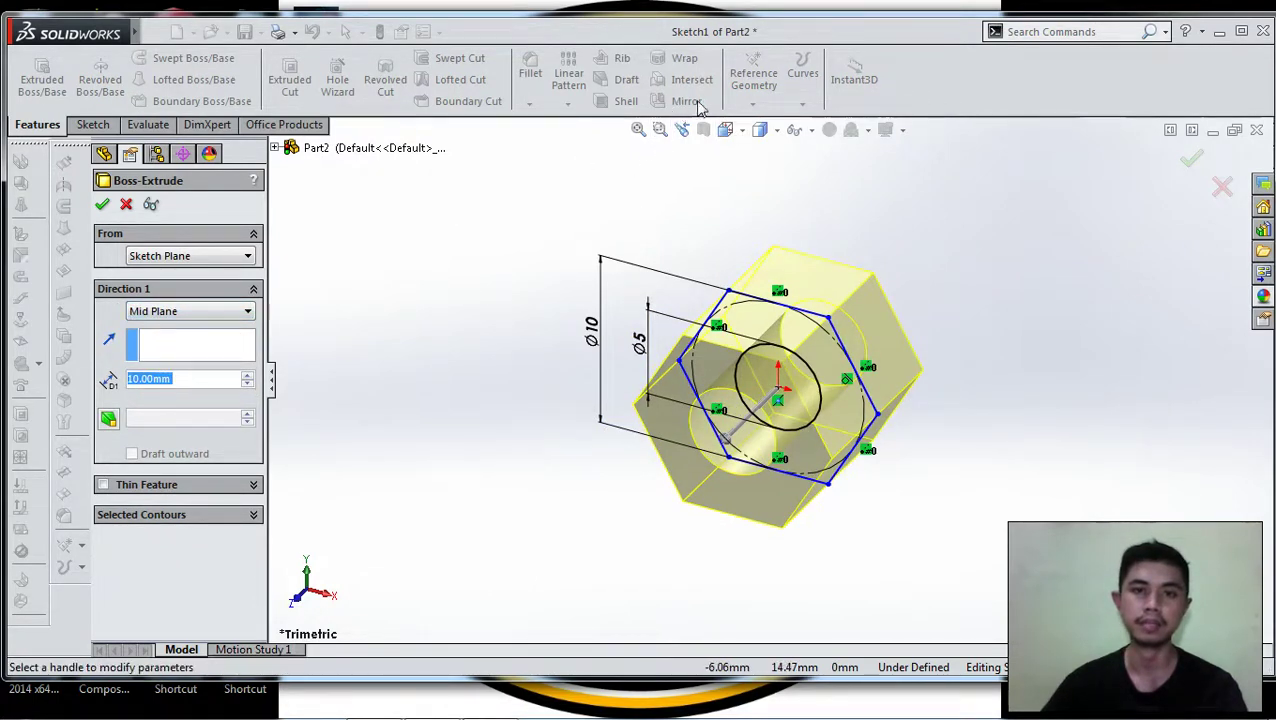
pyautogui.click(141, 380)
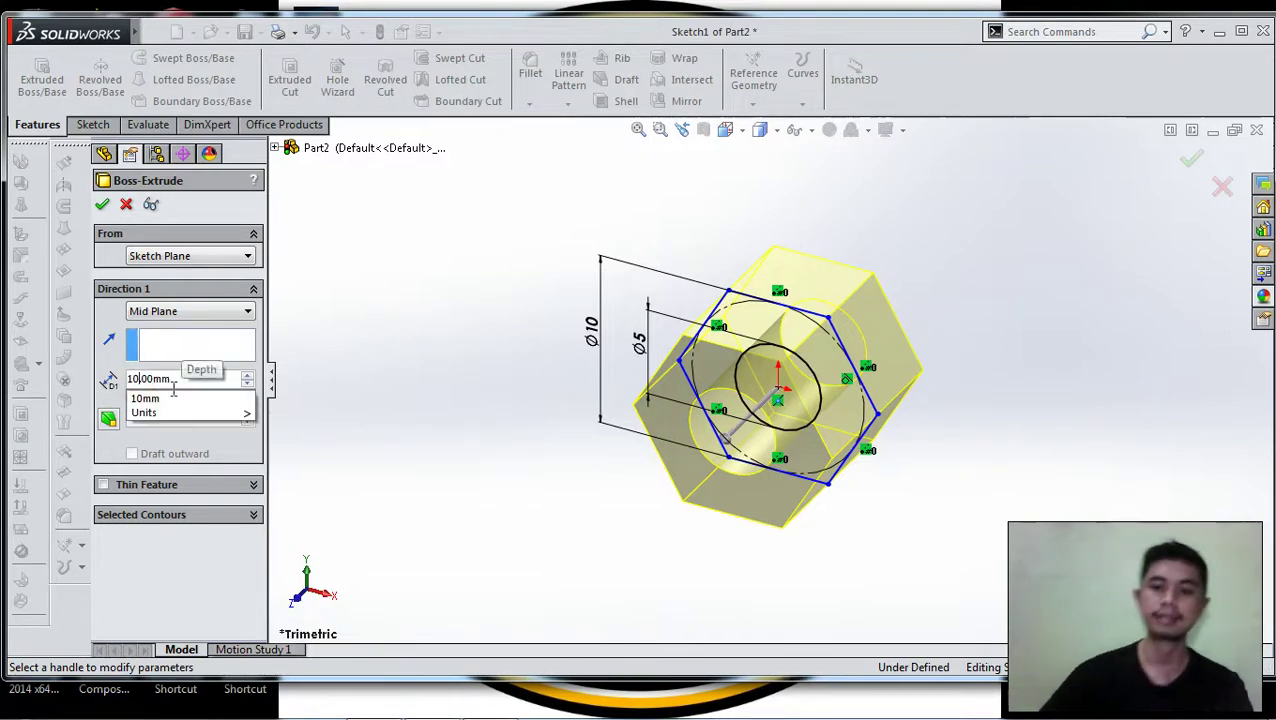
pyautogui.press('BackSpace')
pyautogui.press('BackSpace')
pyautogui.write('5')
pyautogui.press('Return')
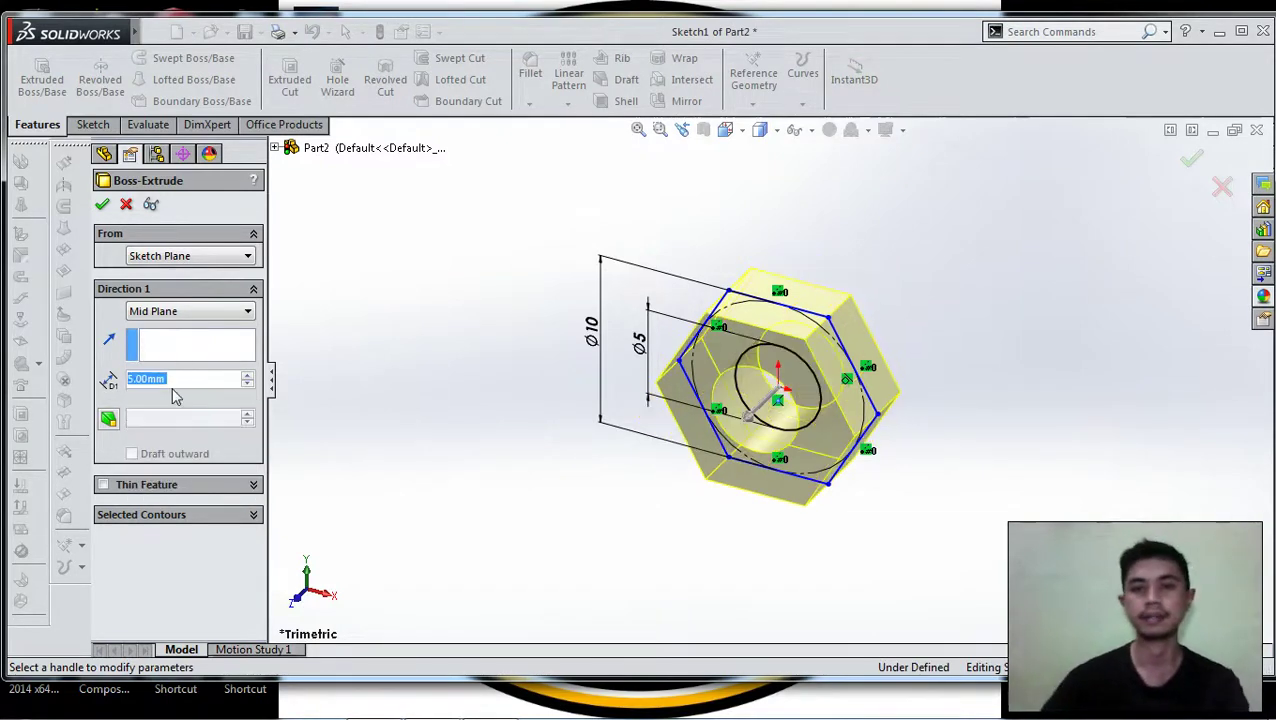
pyautogui.click(105, 205)
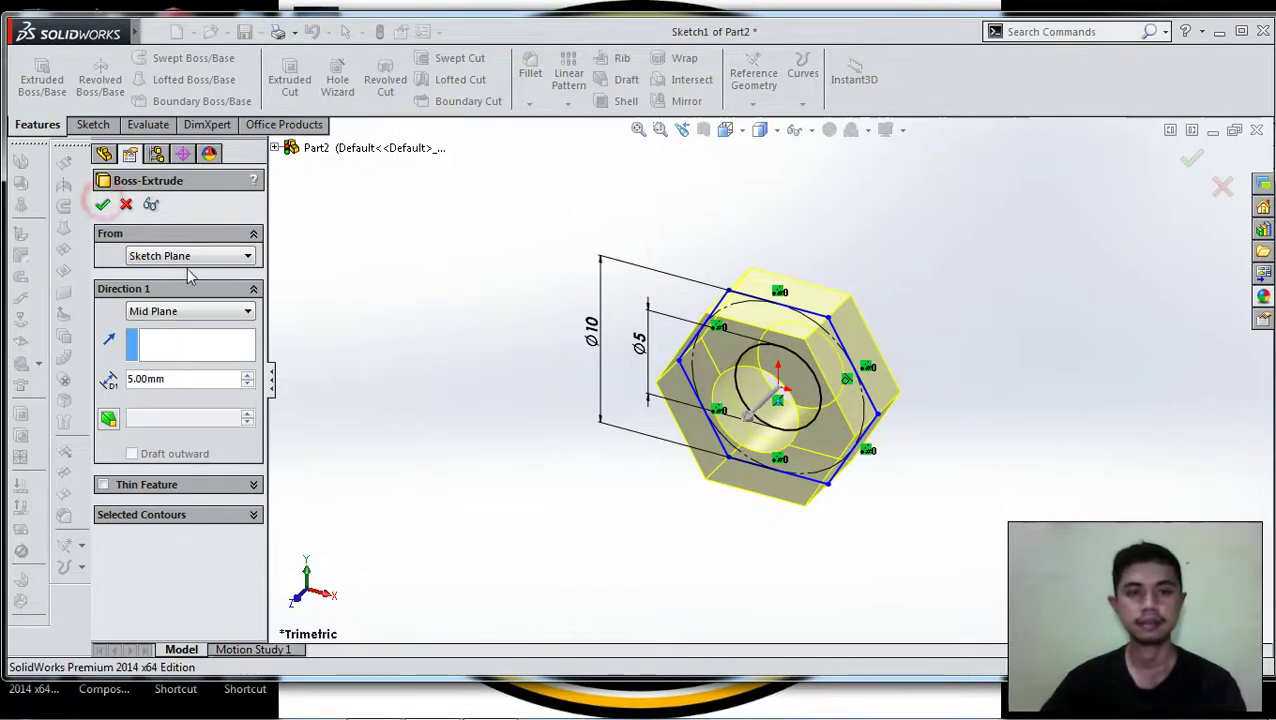
pyautogui.click(397, 245)
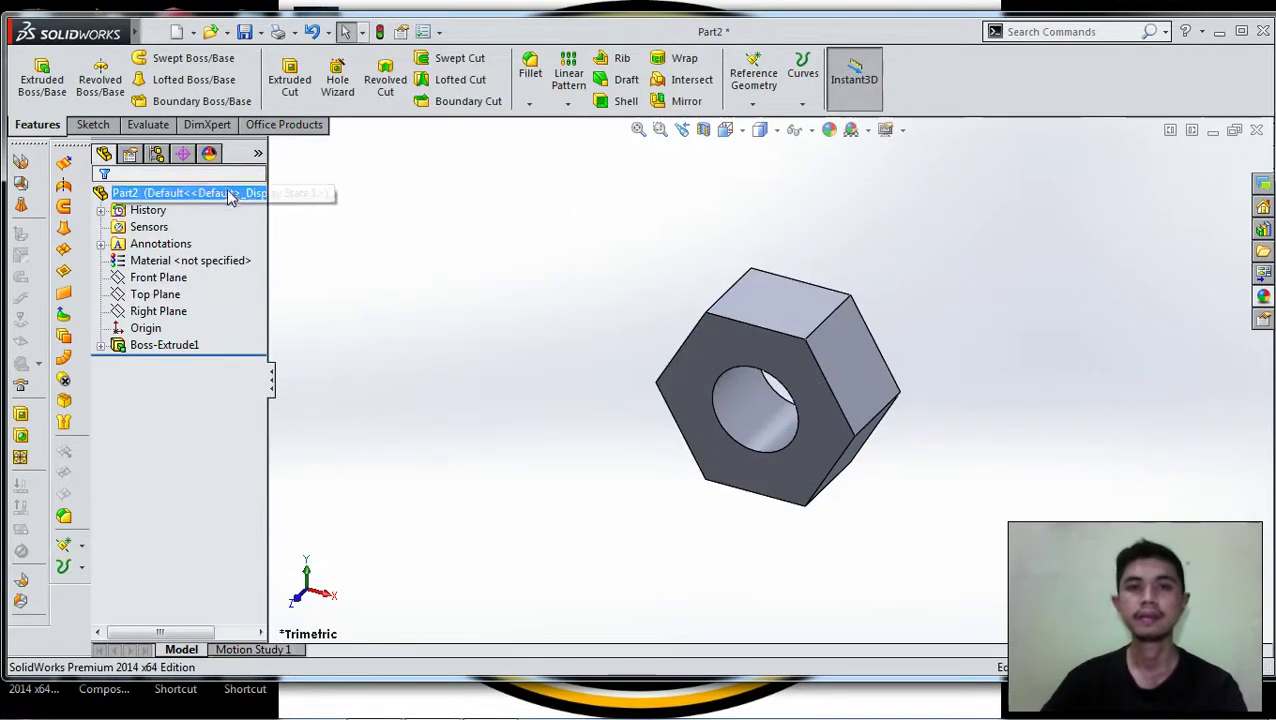
# On the nut's front face, sketch an origin-centred circle of radius 5.
pyautogui.click(527, 105)
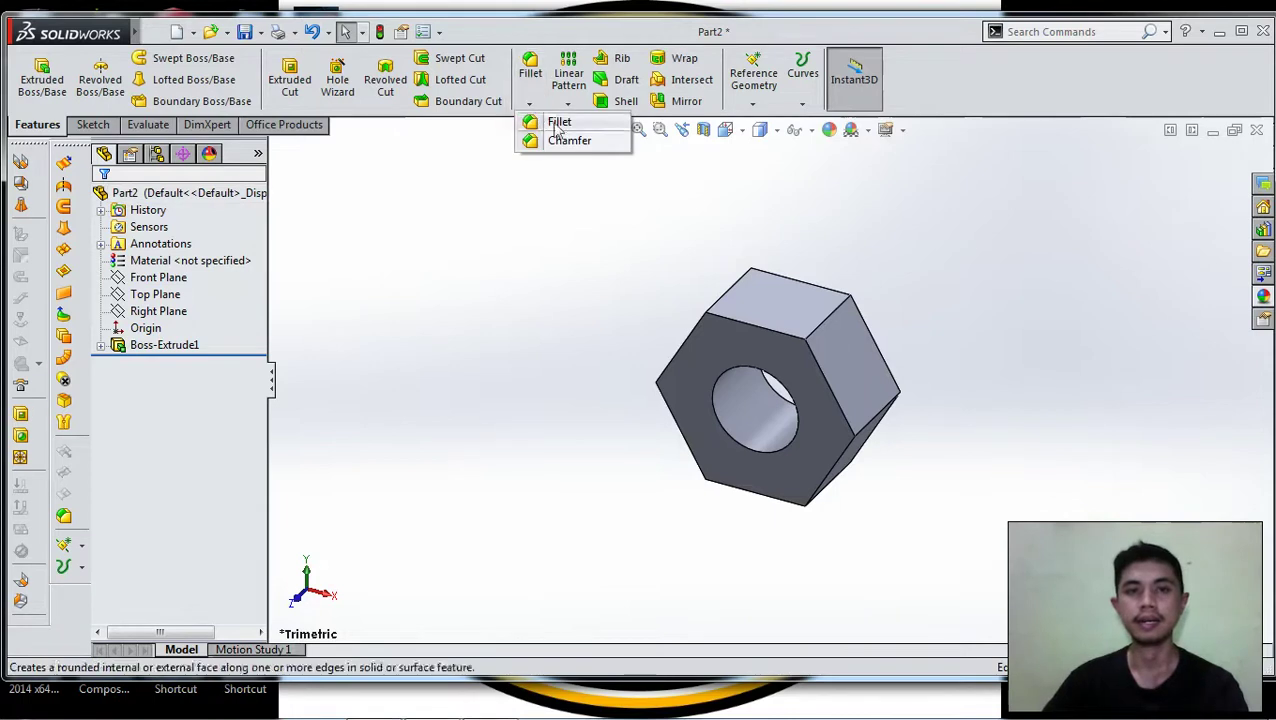
pyautogui.click(501, 142)
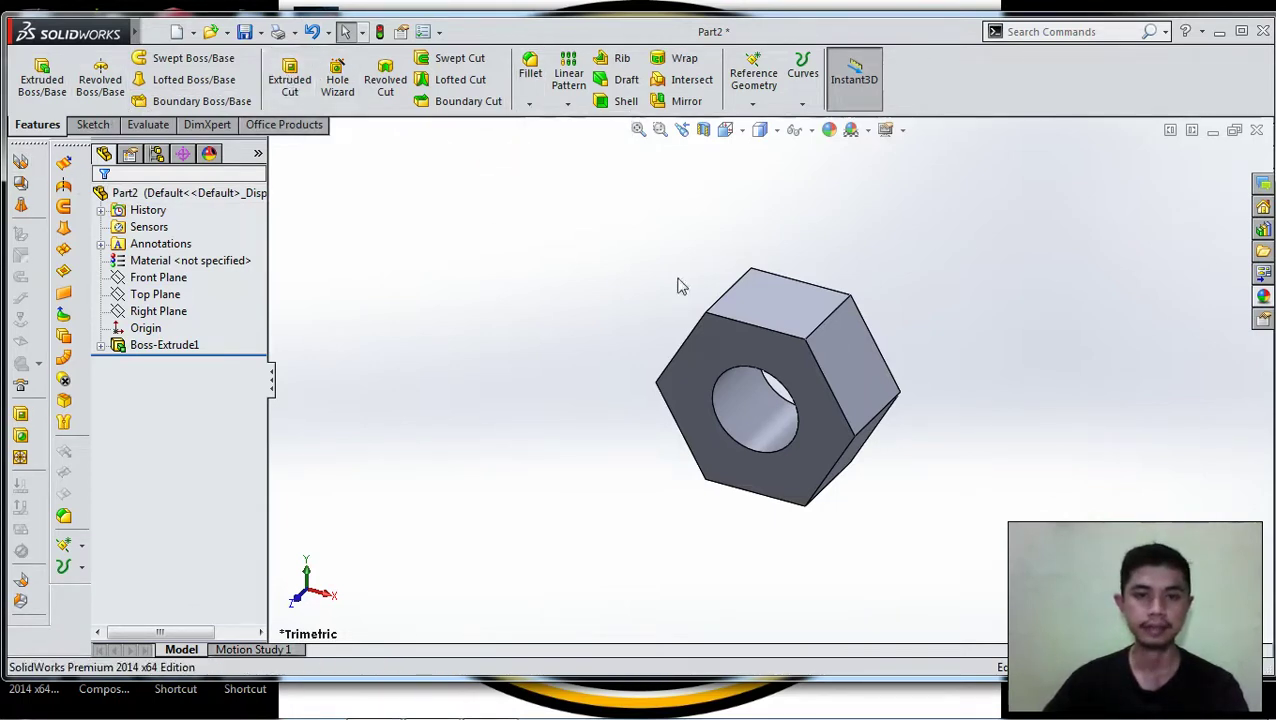
pyautogui.click(700, 366)
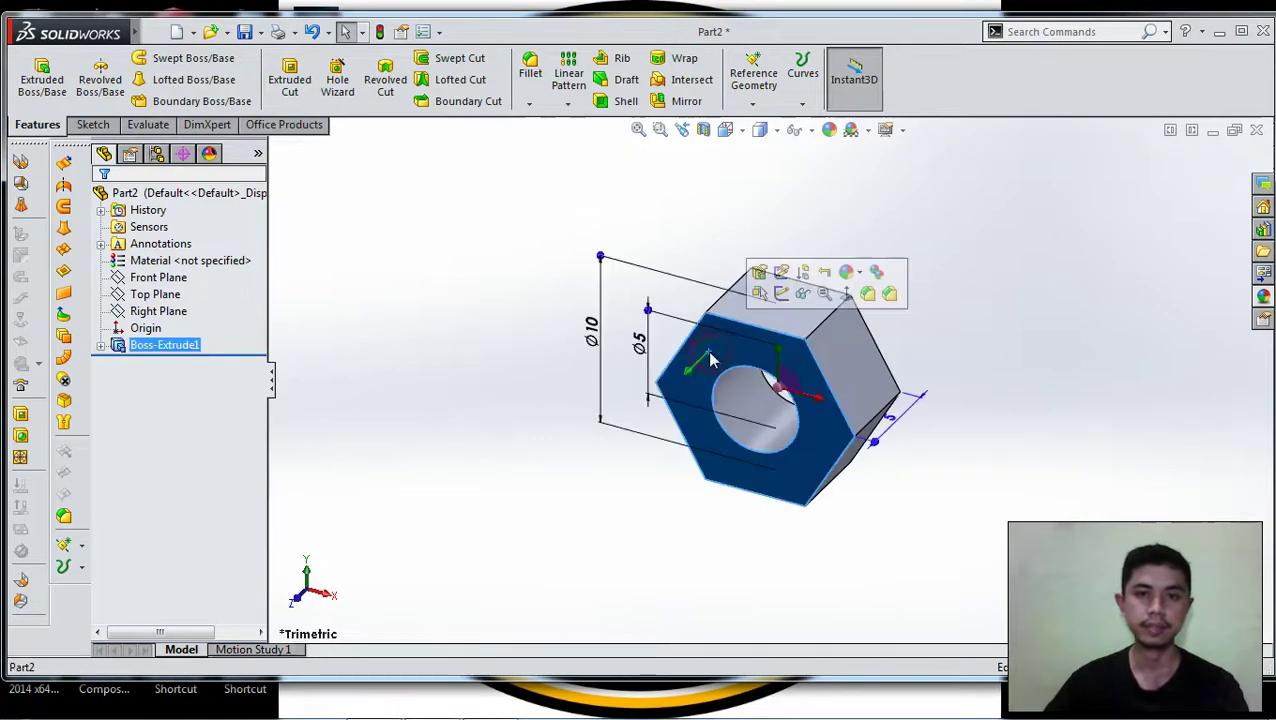
pyautogui.click(776, 292)
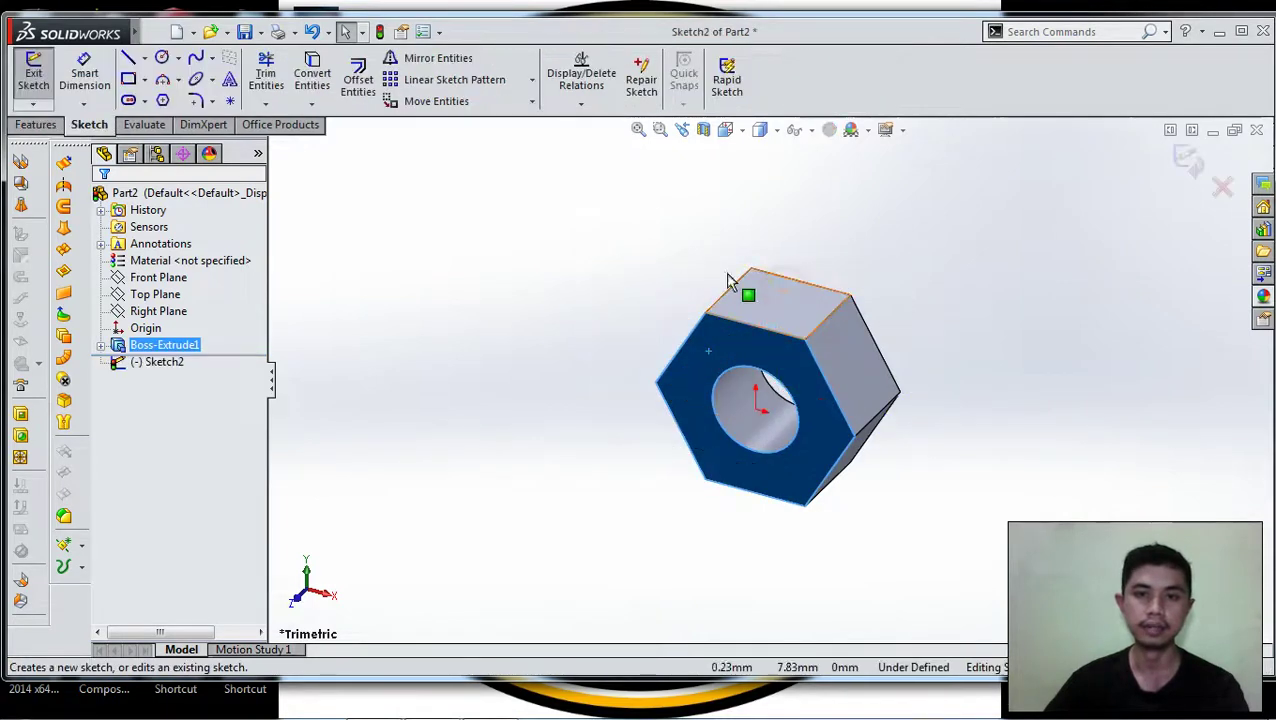
pyautogui.click(162, 58)
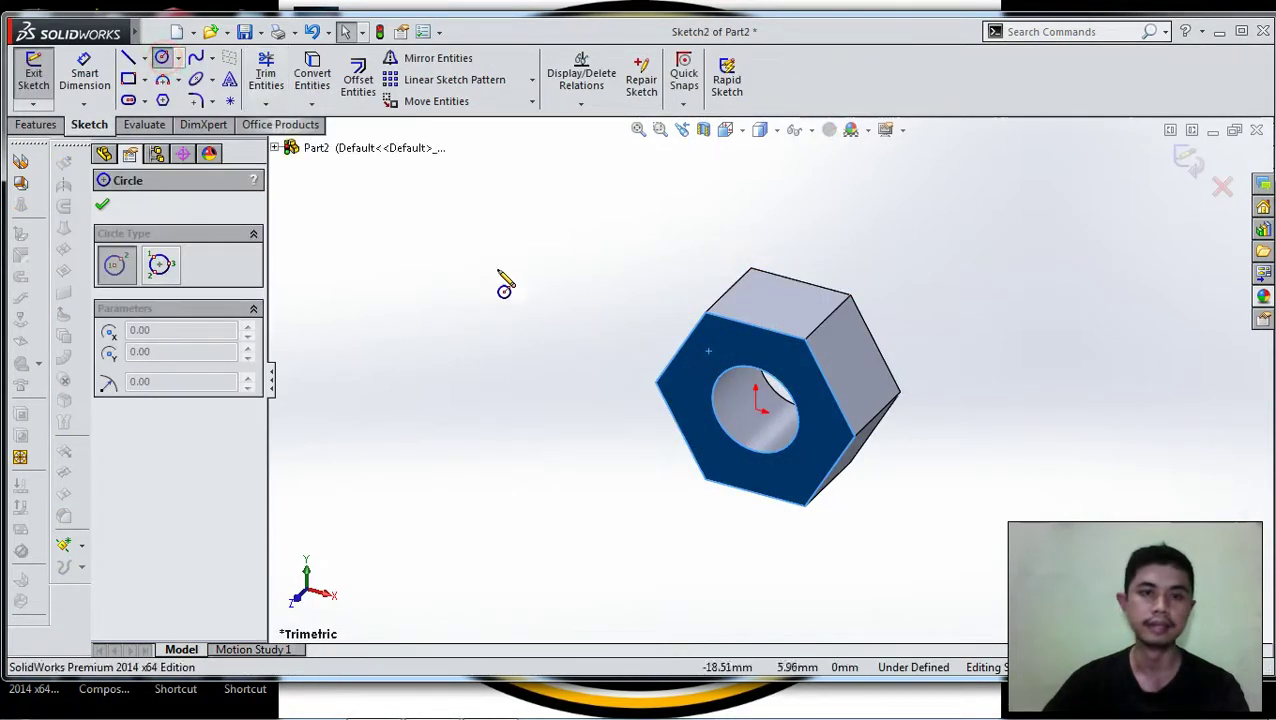
pyautogui.click(757, 407)
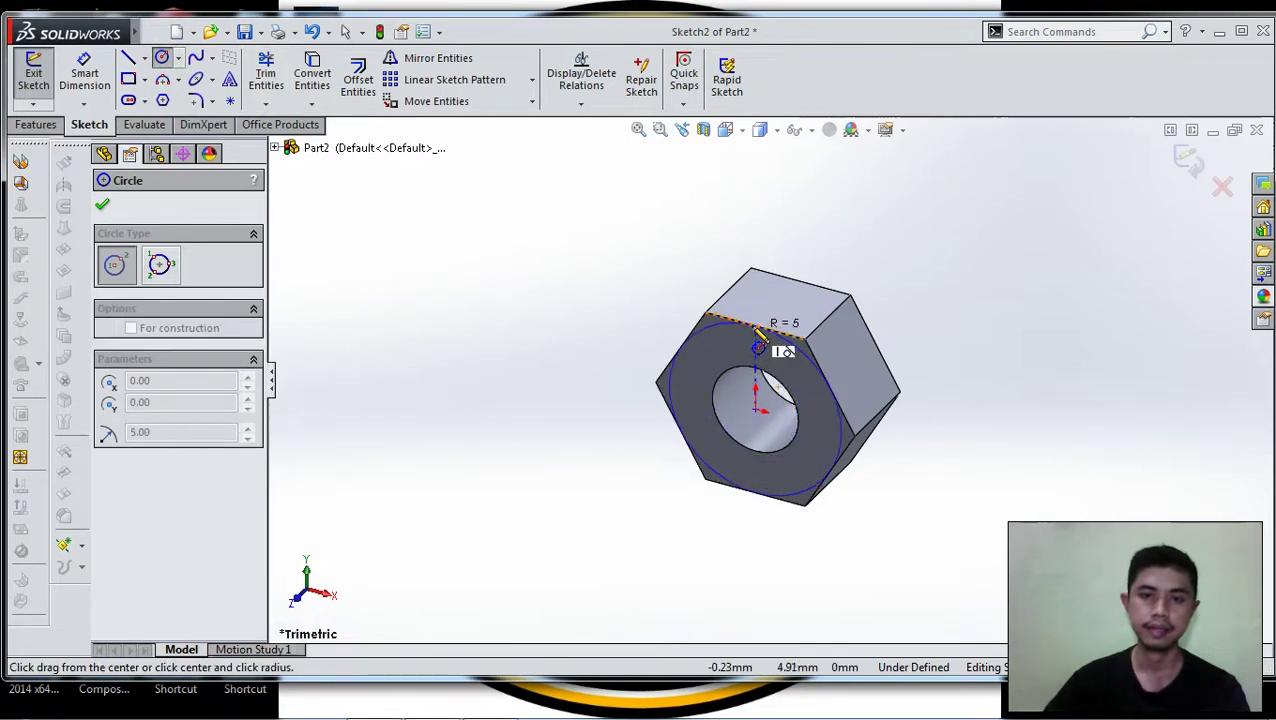
pyautogui.click(757, 327)
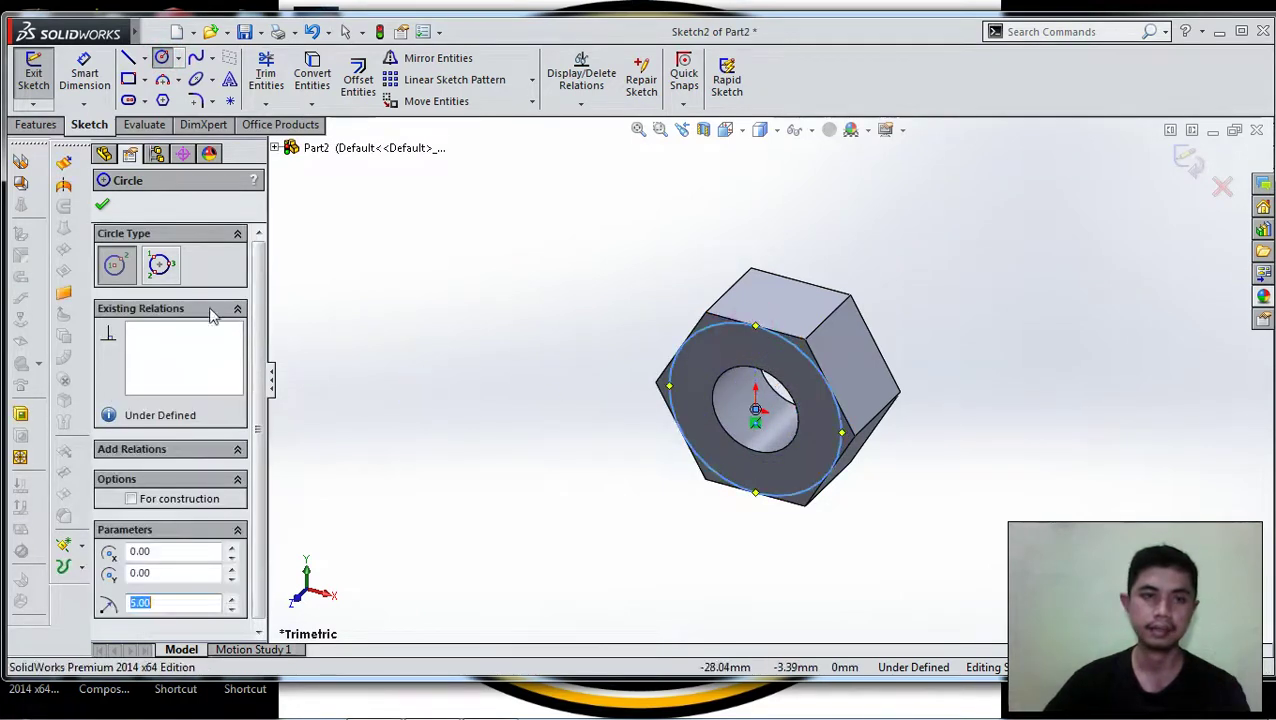
pyautogui.press('Escape')
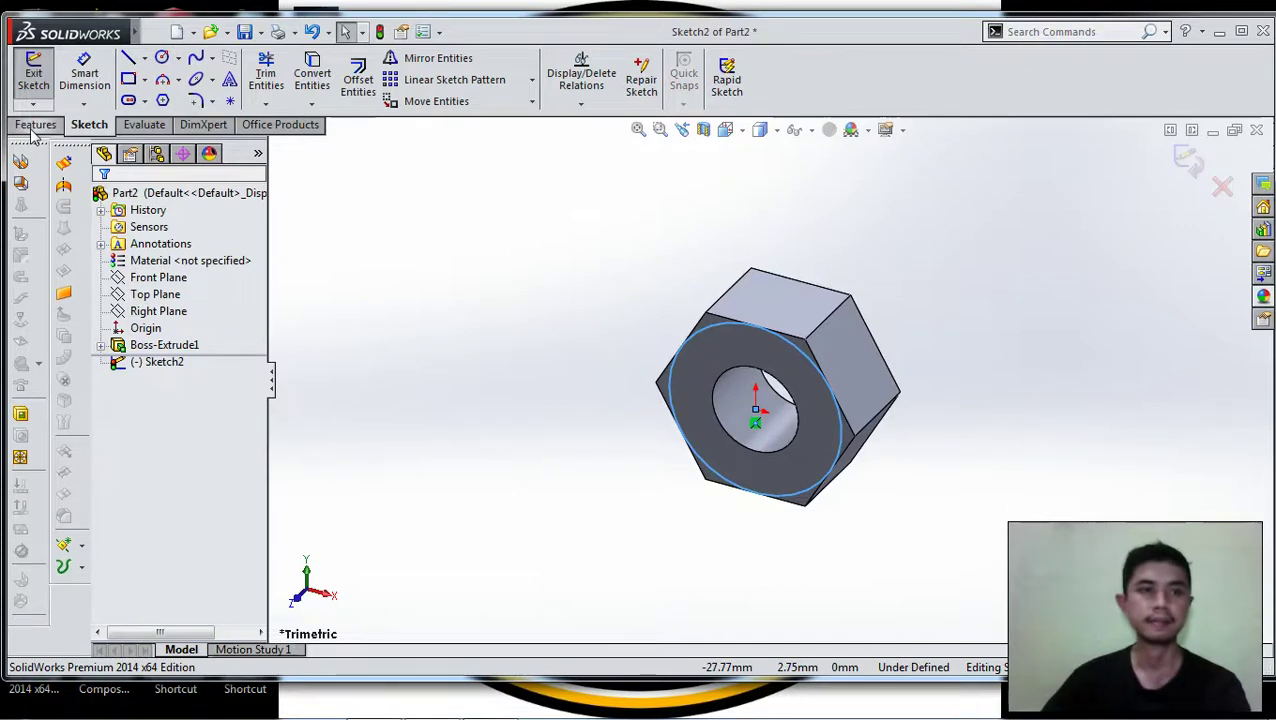
# Make a flipped-side 5 mm blind extruded cut with 45° draft from the circle.
pyautogui.click(35, 124)
pyautogui.click(287, 84)
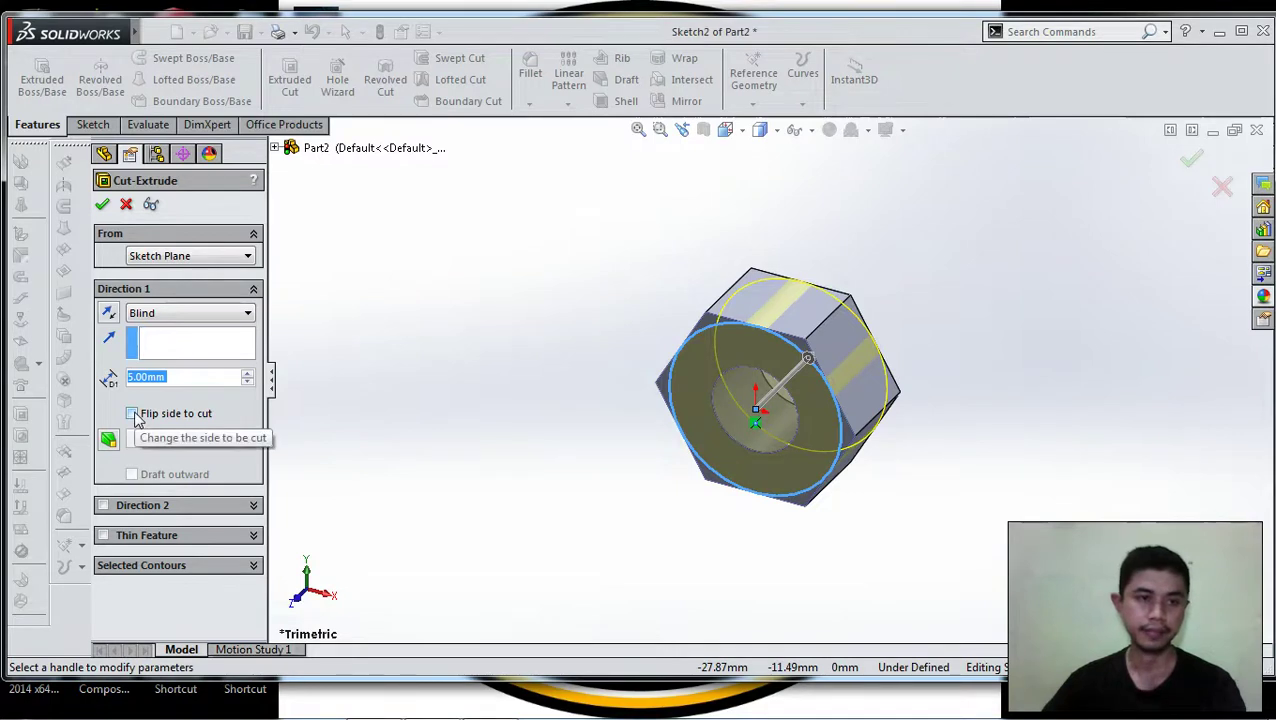
pyautogui.click(133, 414)
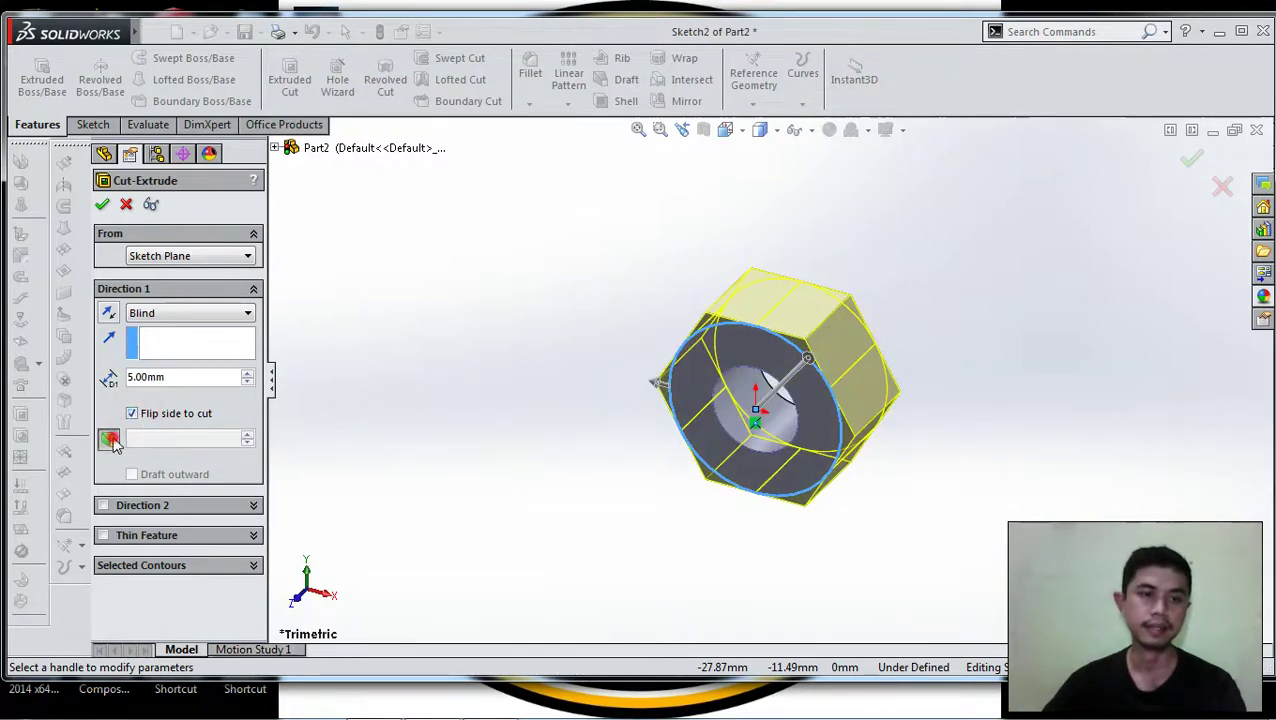
pyautogui.click(109, 439)
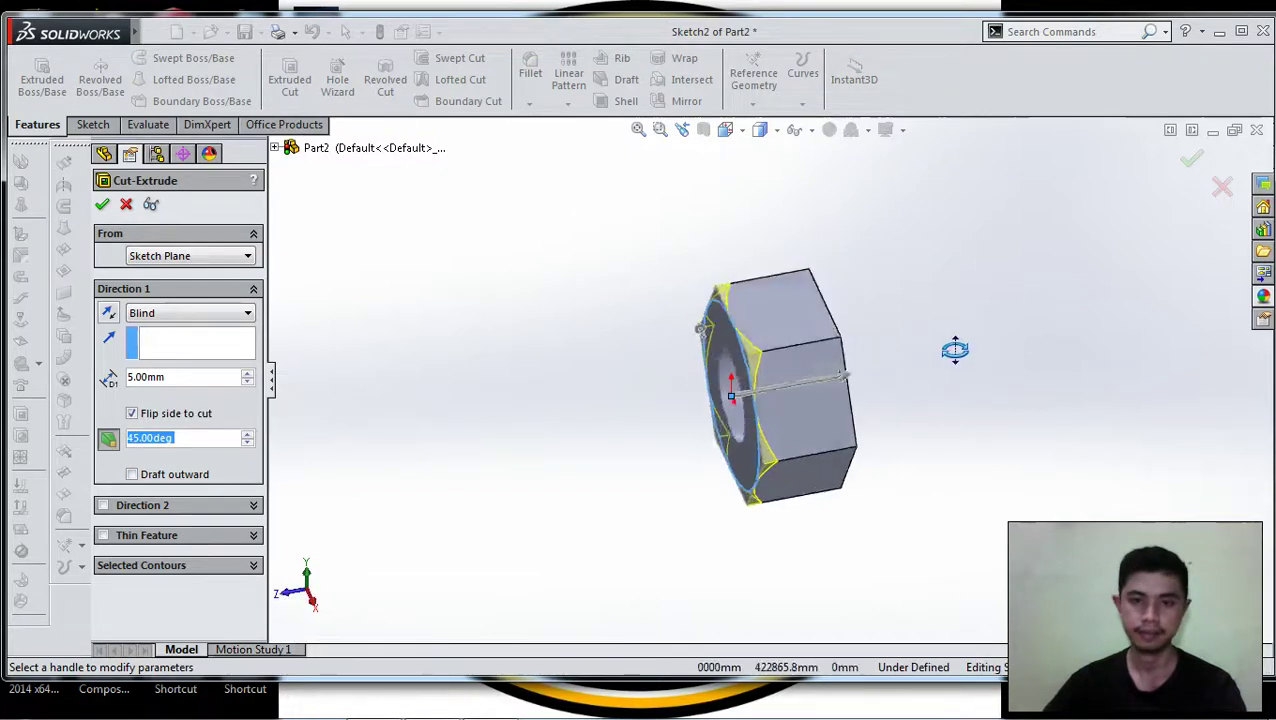
pyautogui.moveTo(1034, 310); pyautogui.dragTo(965, 327, button='middle')
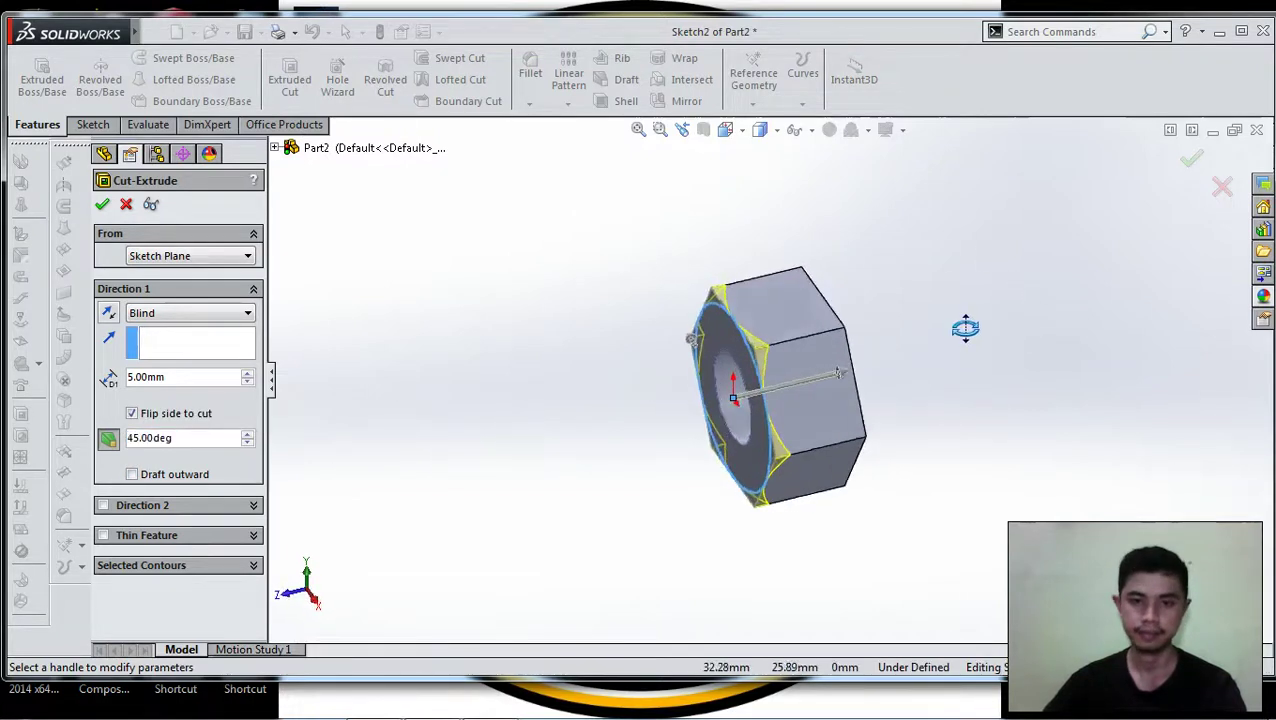
pyautogui.click(102, 205)
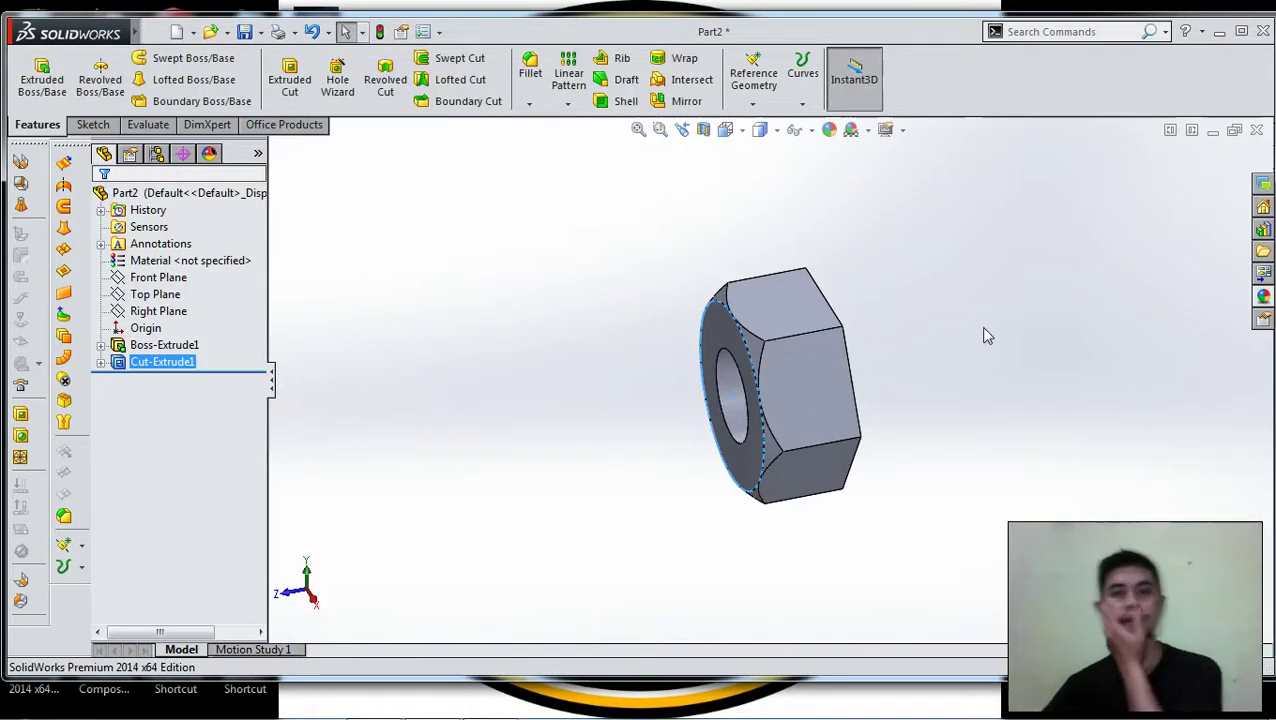
# Mirror Cut-Extrude1 about the Front Plane to chamfer the back corners too.
pyautogui.click(686, 101)
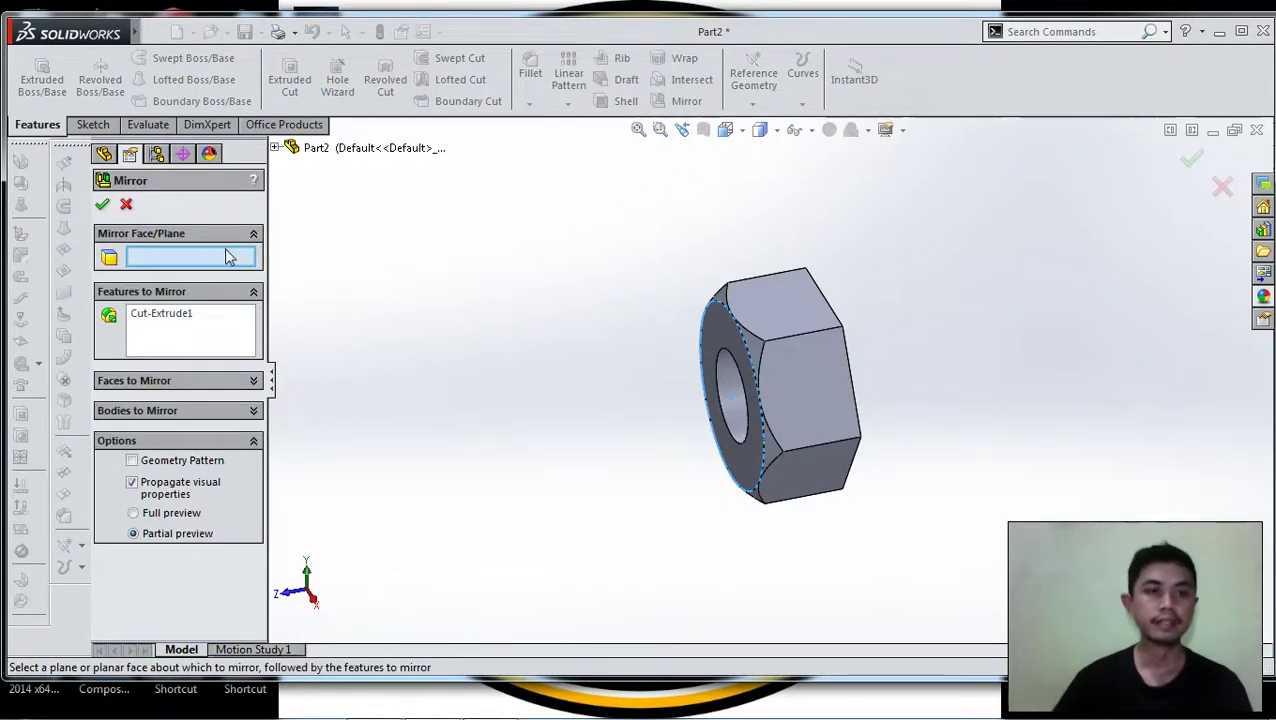
pyautogui.click(275, 147)
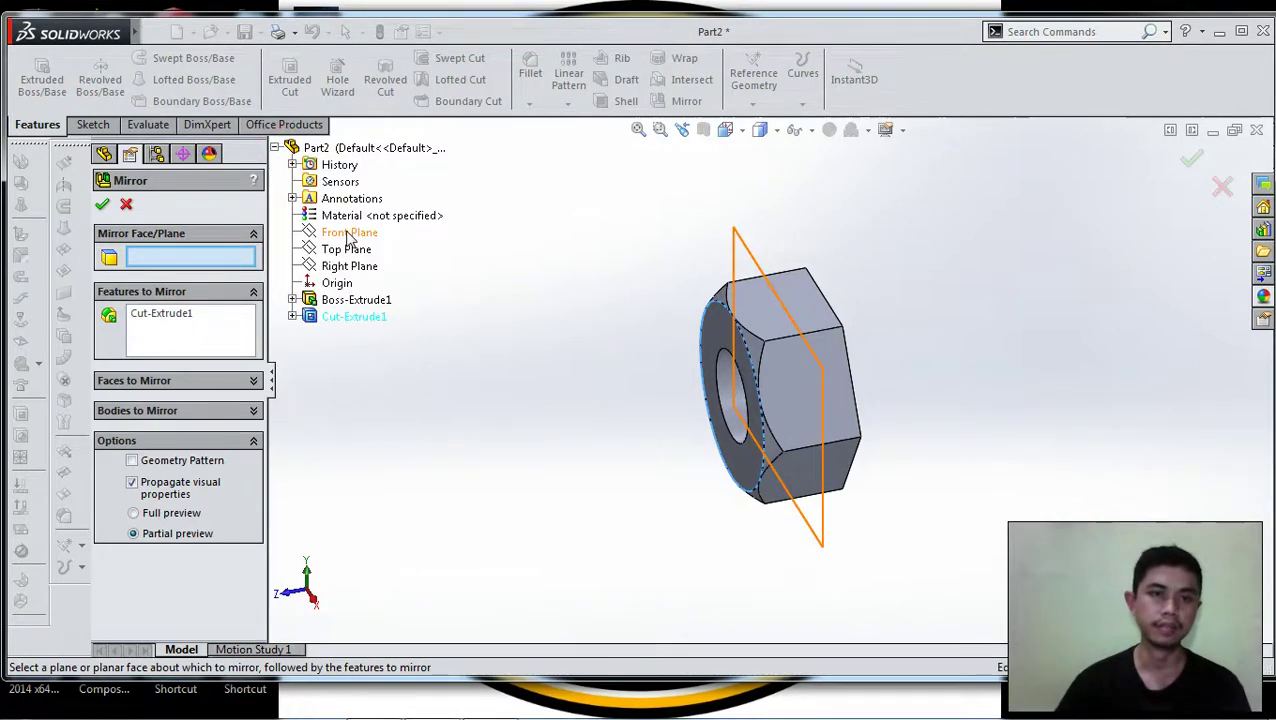
pyautogui.click(347, 234)
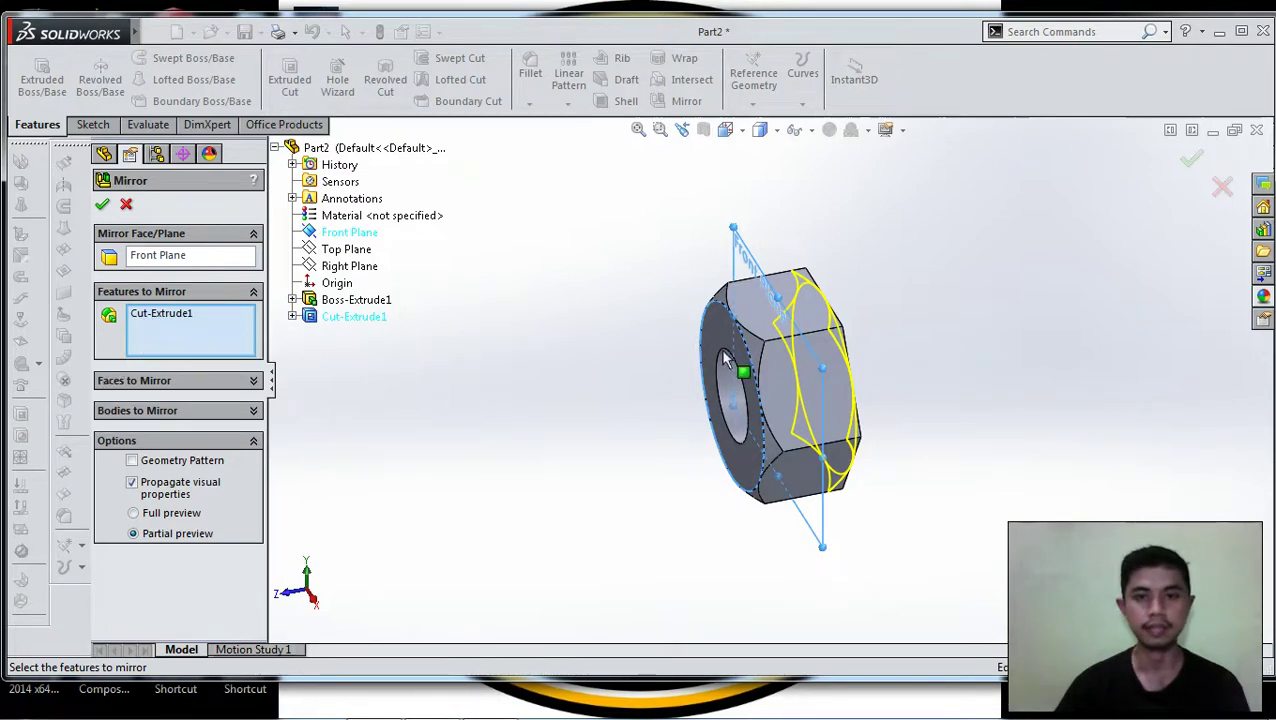
pyautogui.rightClick(171, 314)
pyautogui.click(219, 342)
pyautogui.click(169, 322)
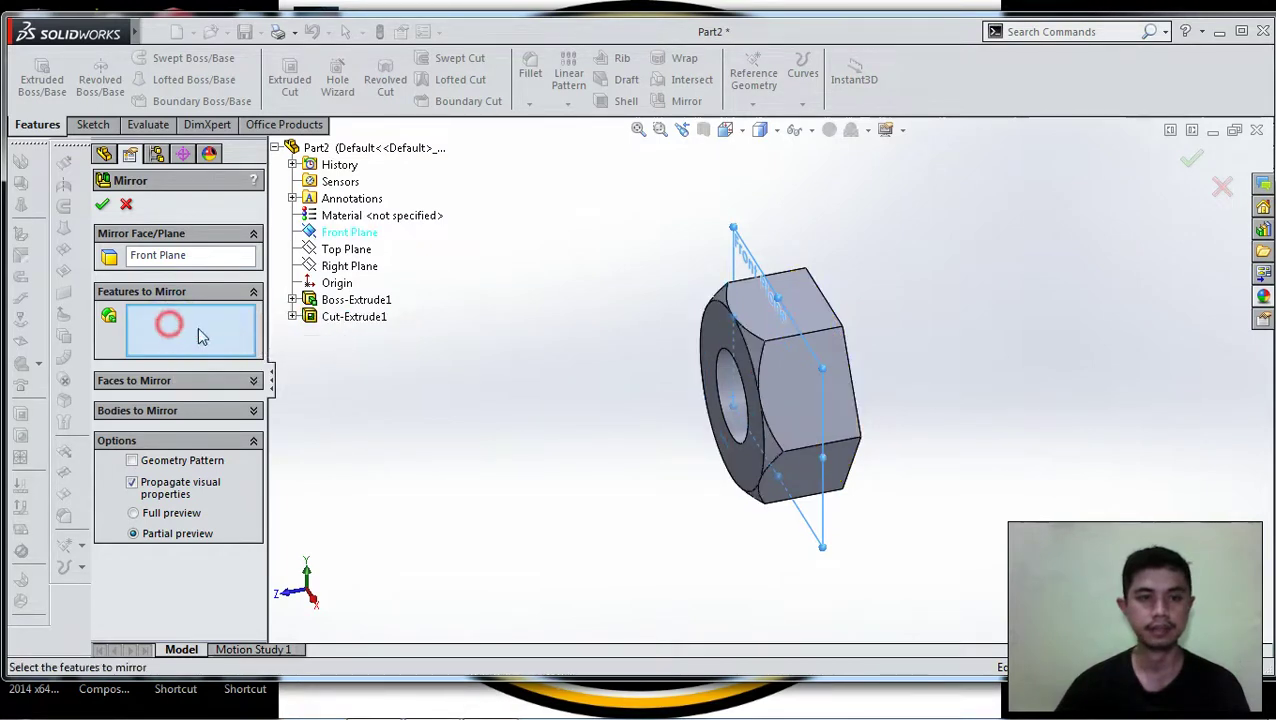
pyautogui.click(752, 352)
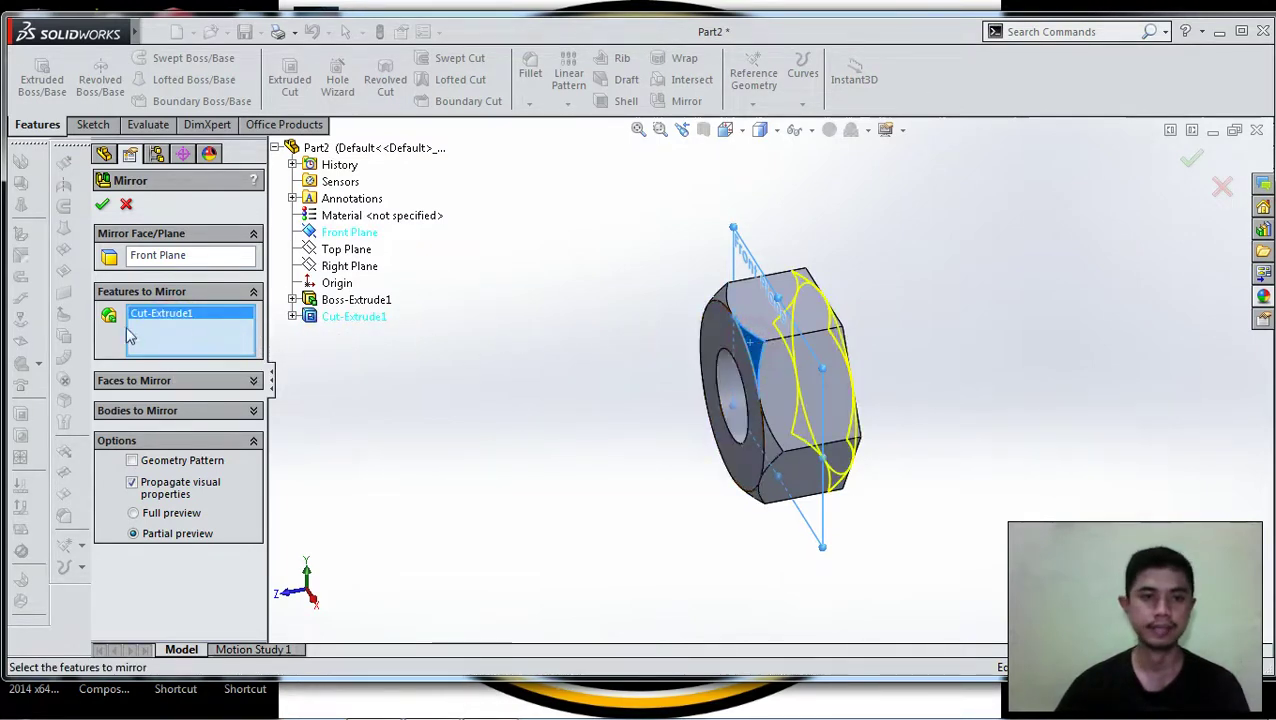
pyautogui.click(100, 206)
pyautogui.moveTo(604, 388)
pyautogui.mouseDown(button='middle')
pyautogui.moveTo(698, 336)
pyautogui.moveTo(638, 356)
pyautogui.moveTo(601, 370)
pyautogui.moveTo(745, 338)
pyautogui.mouseUp(button='middle')
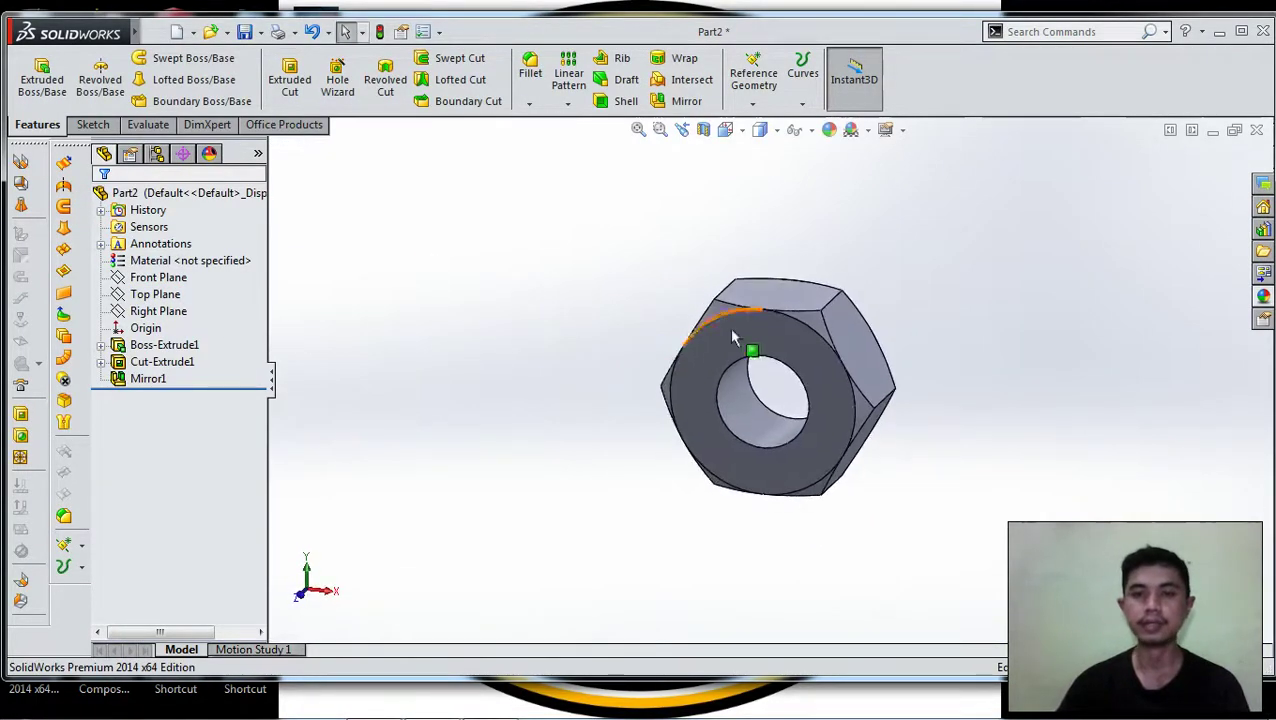
# View the Front Plane straight on and open Sketch3 on the nut's front face.
pyautogui.click(762, 331)
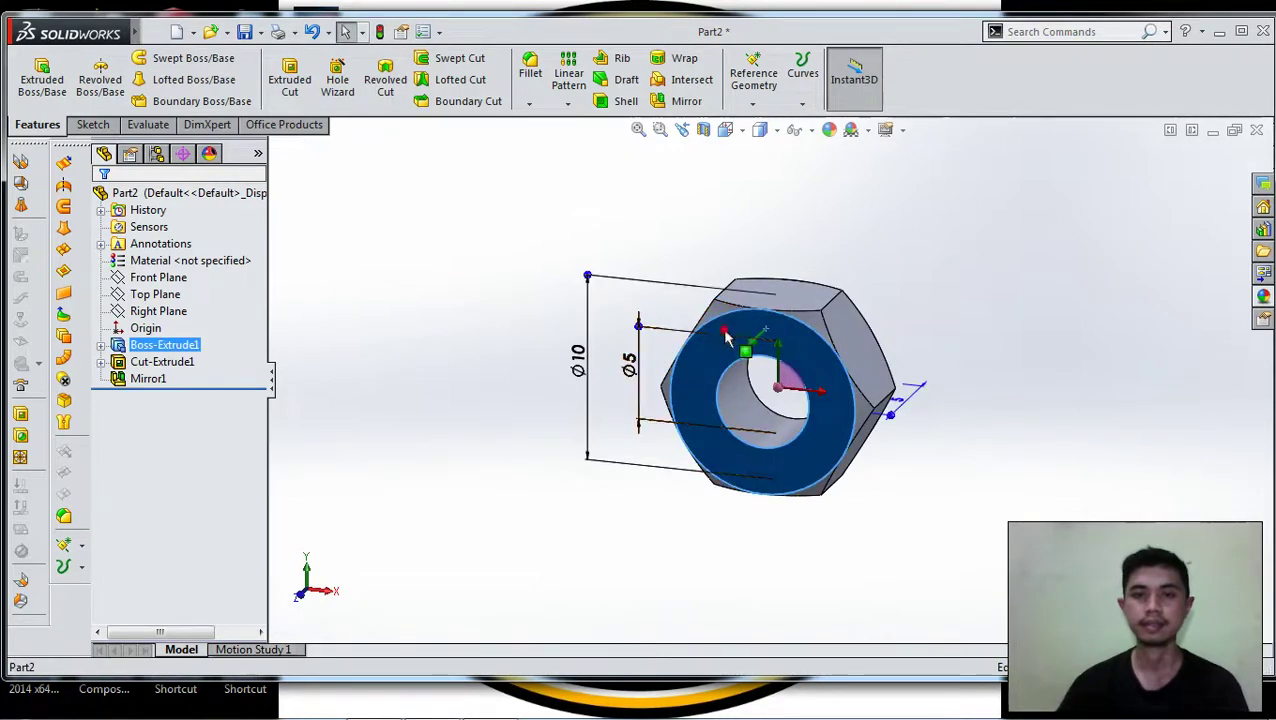
pyautogui.click(679, 225)
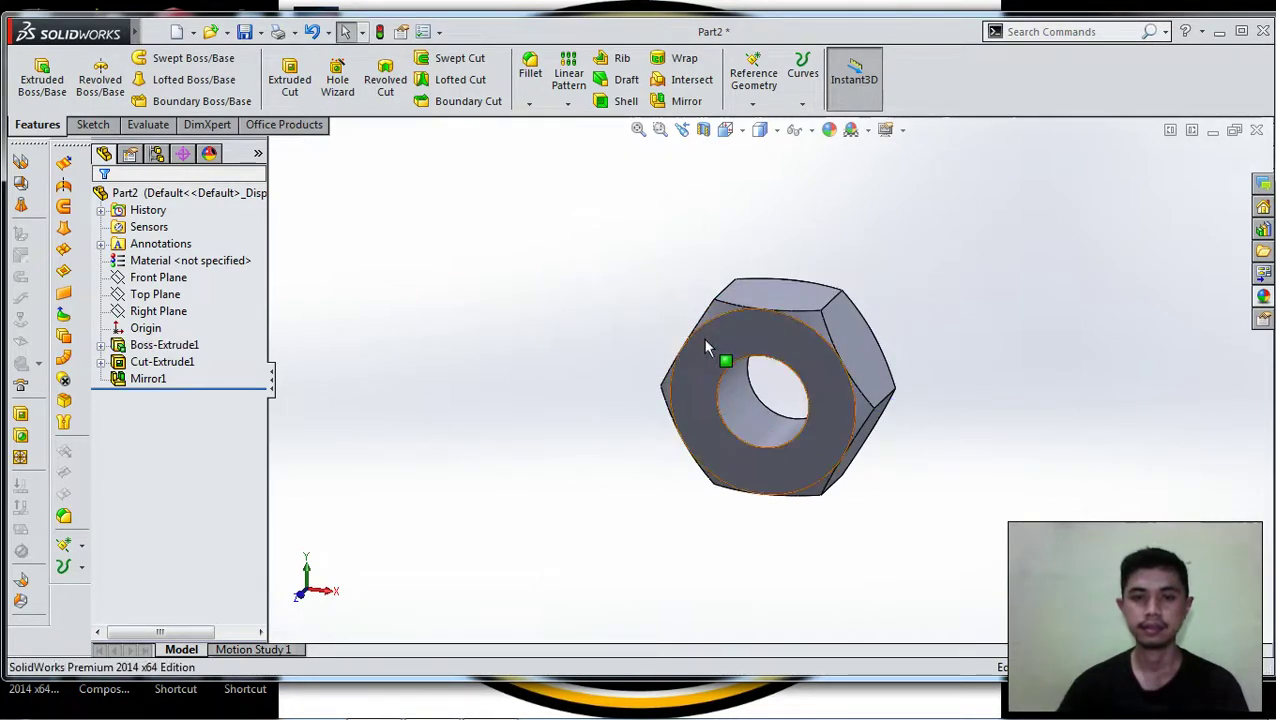
pyautogui.click(706, 345)
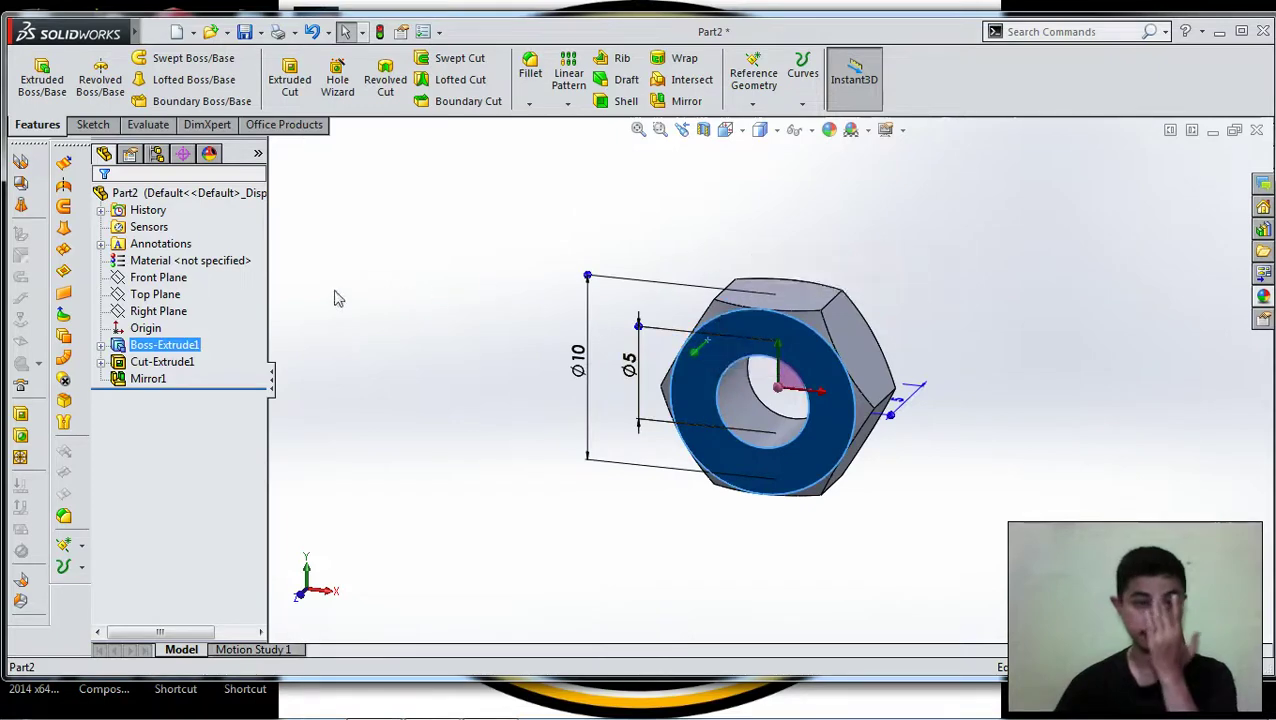
pyautogui.click(158, 277)
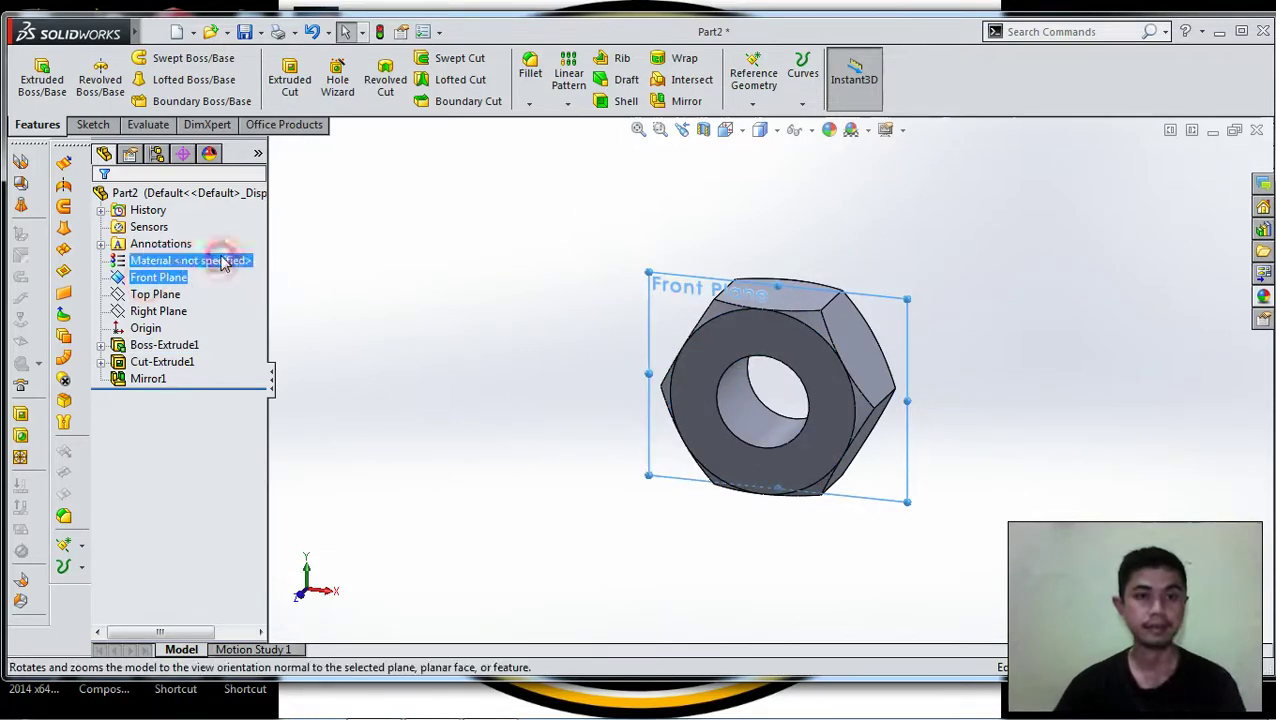
pyautogui.click(223, 256)
pyautogui.click(752, 290)
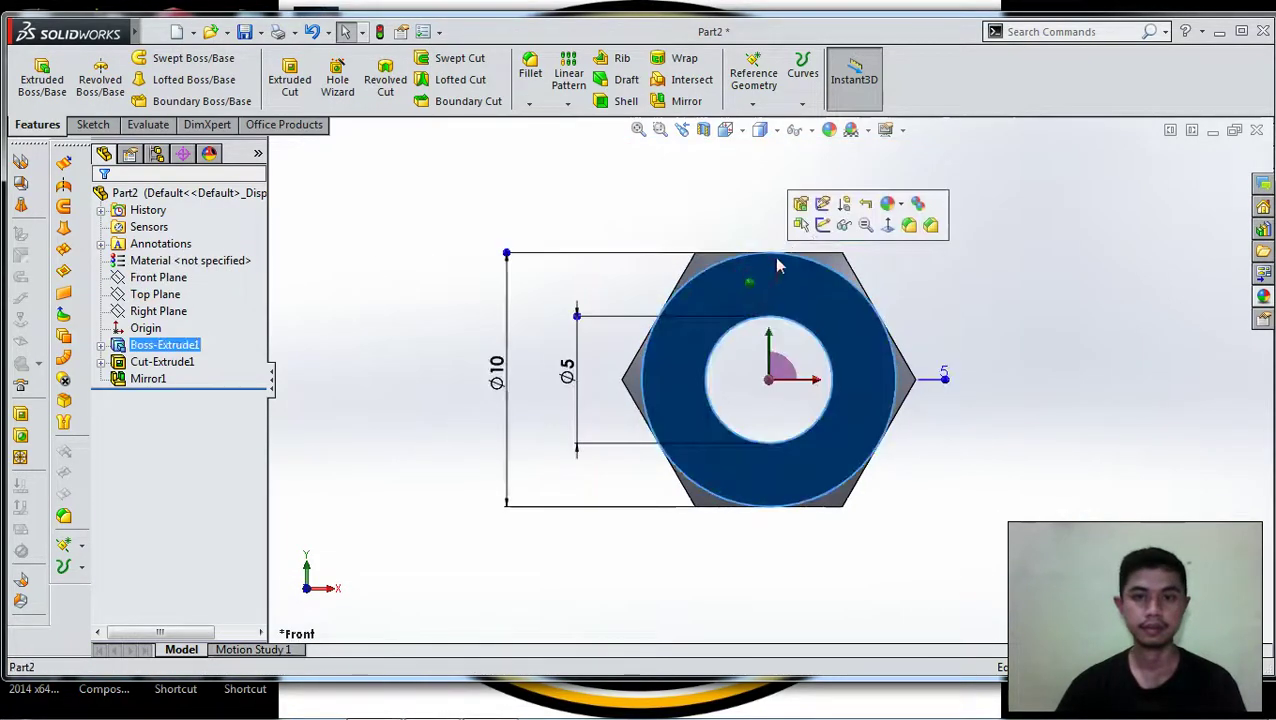
pyautogui.click(822, 226)
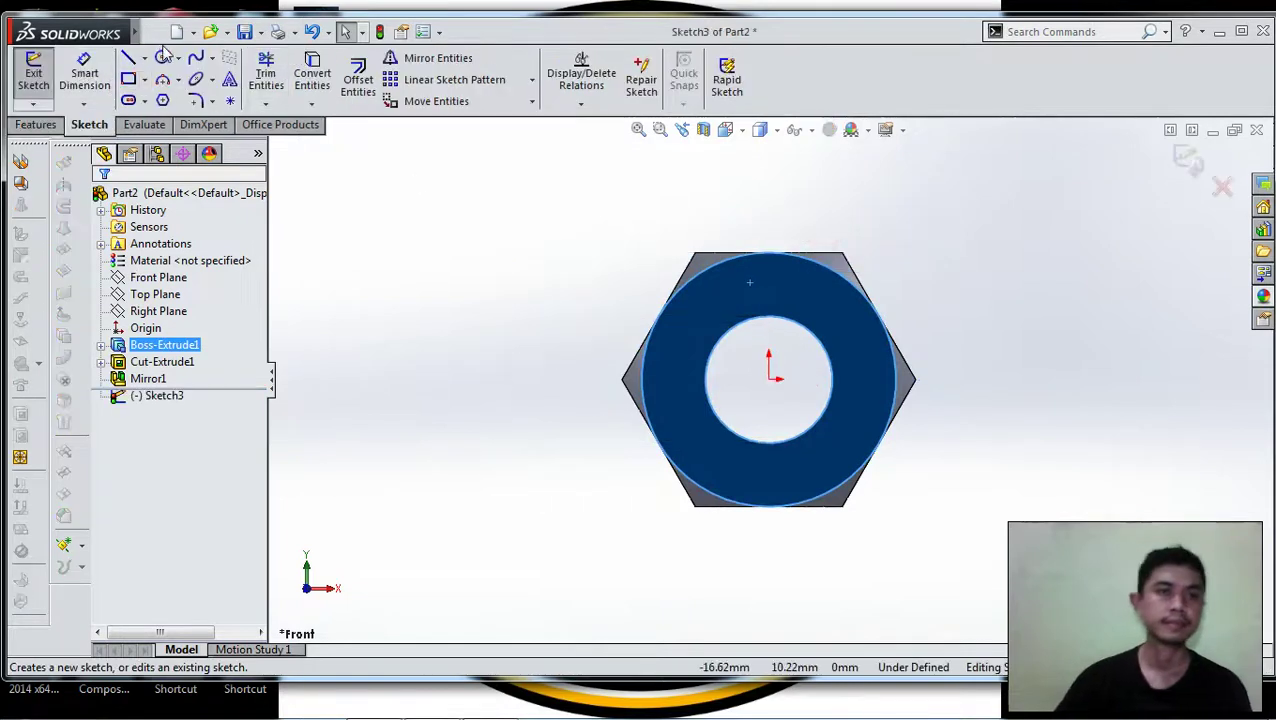
# Draw an origin-centred circle of radius 2.5 on the hole's edge.
pyautogui.click(161, 57)
pyautogui.click(768, 380)
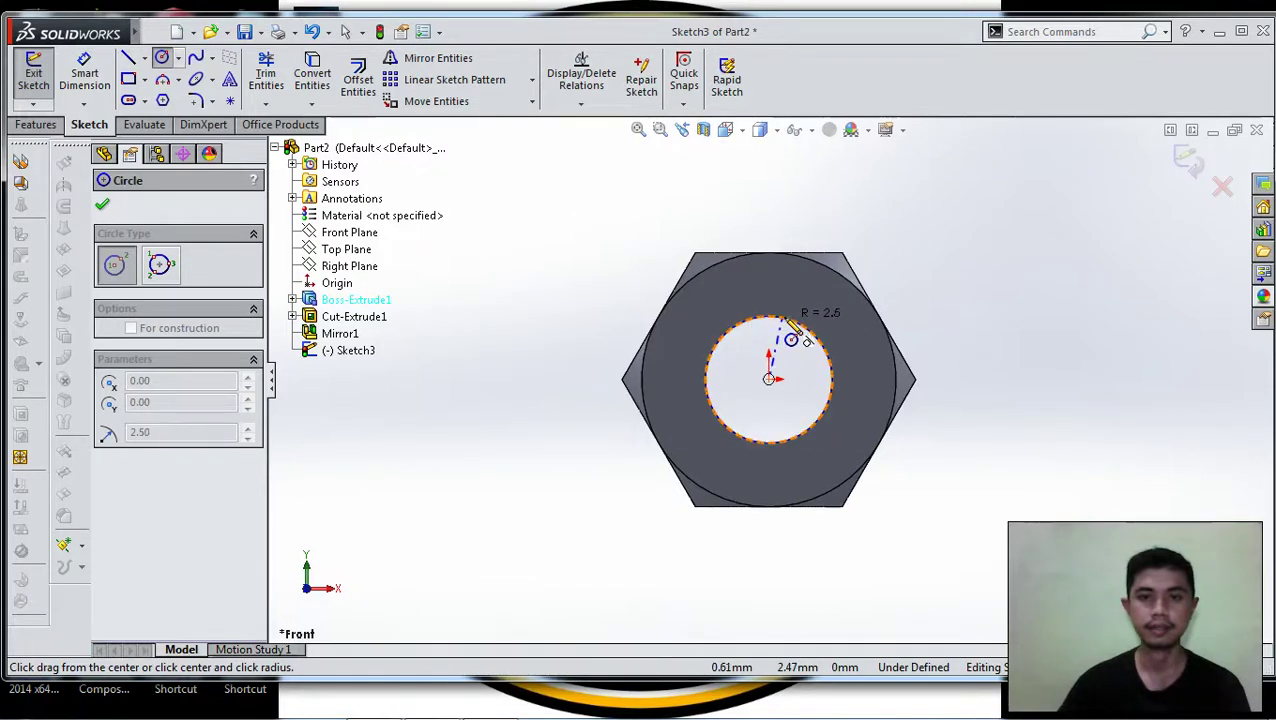
pyautogui.click(786, 318)
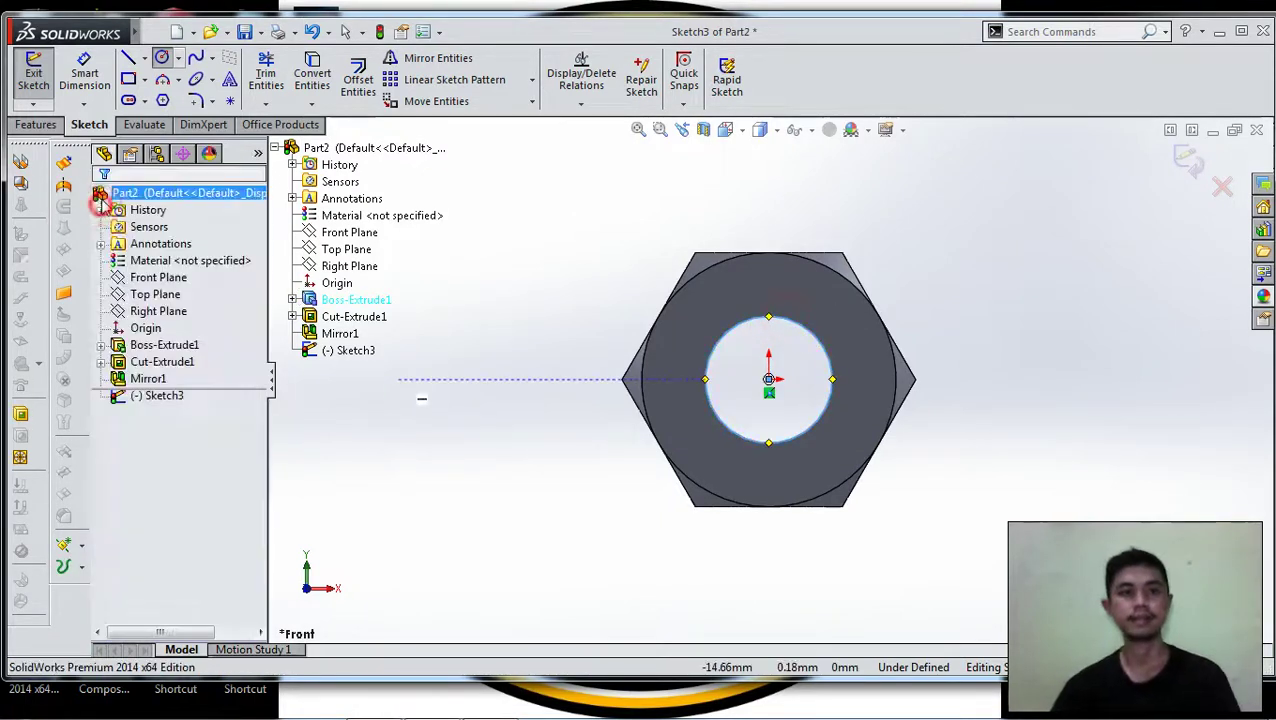
pyautogui.press('Escape')
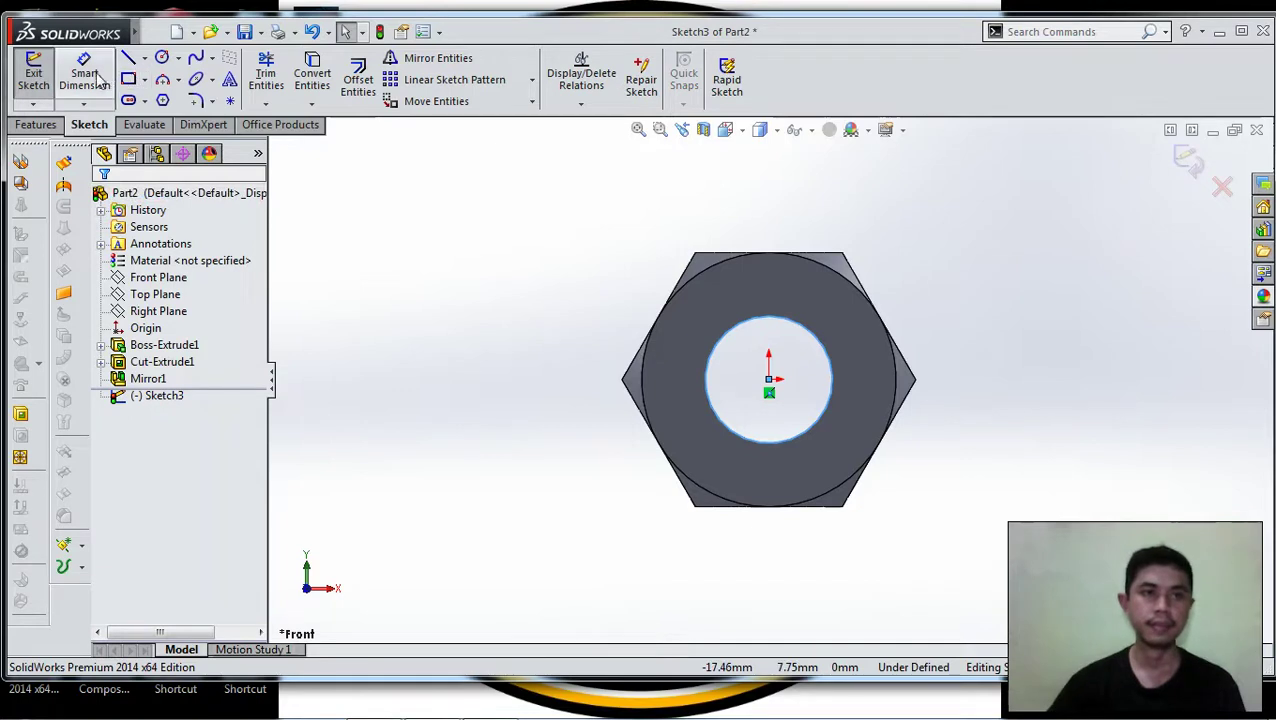
pyautogui.click(36, 124)
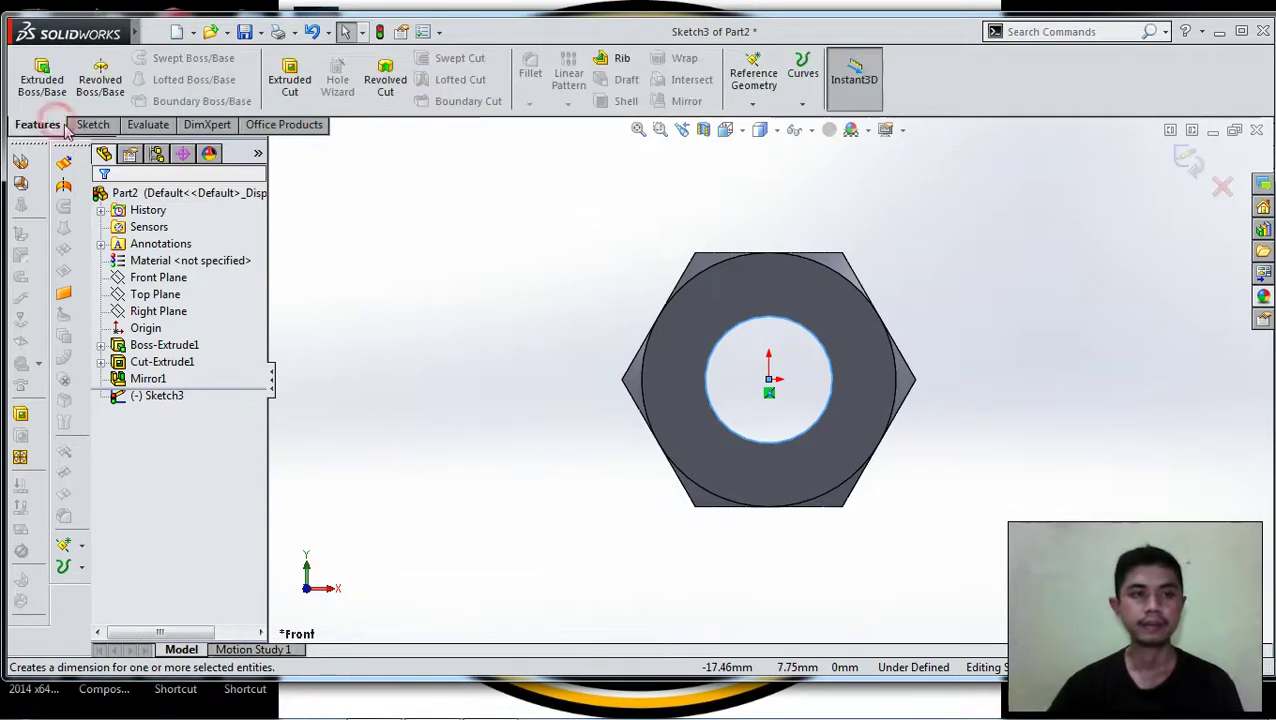
# Start a Helix/Spiral on the hole circle, then cancel it unapplied.
pyautogui.click(752, 103)
pyautogui.click(802, 103)
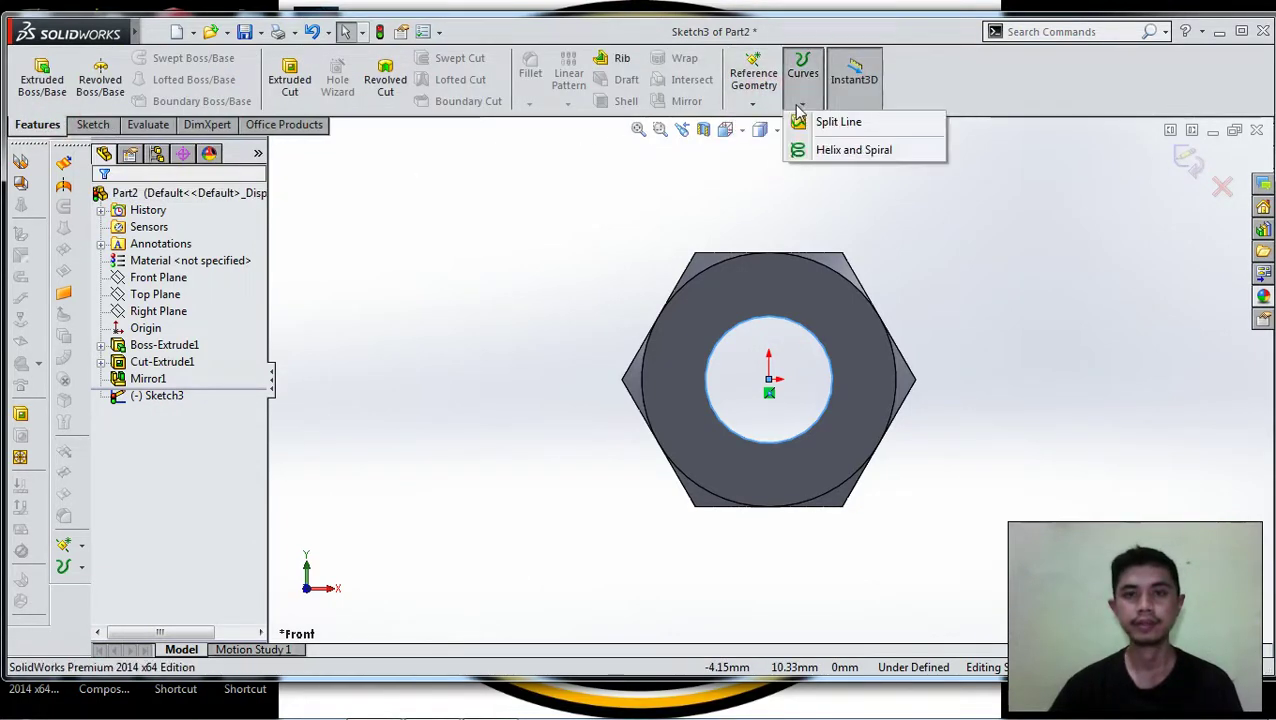
pyautogui.click(832, 149)
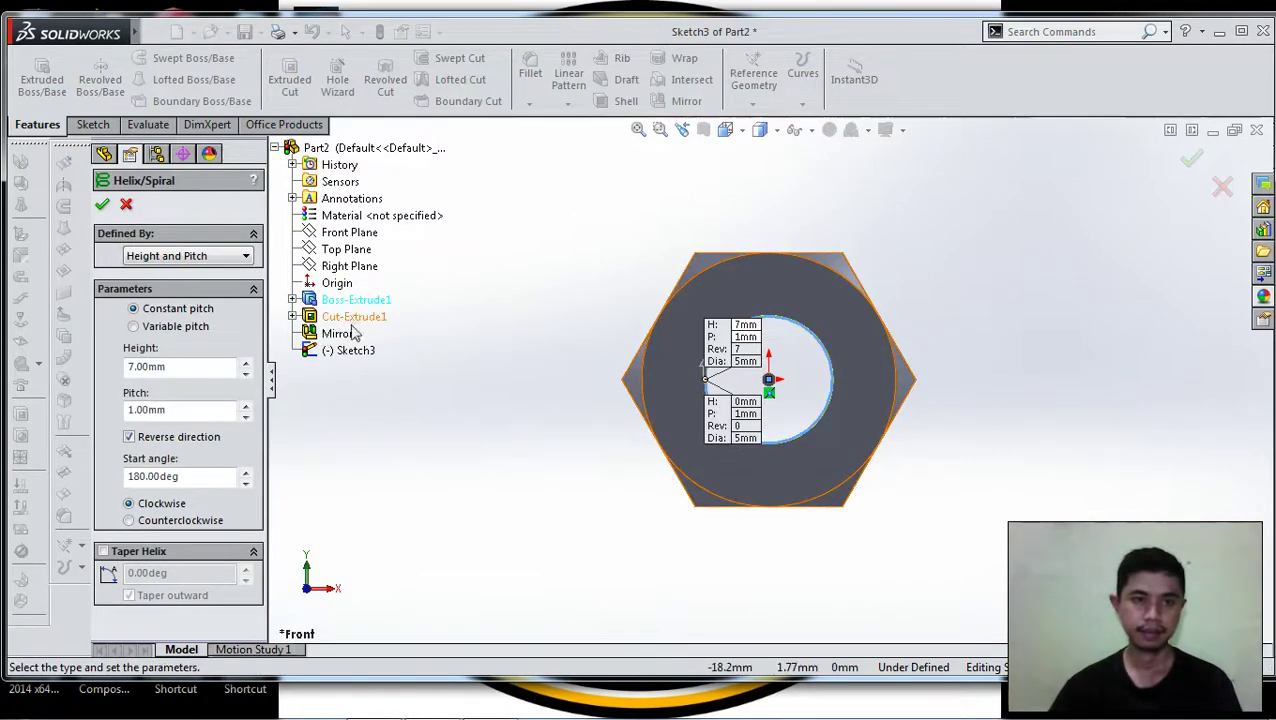
pyautogui.rightClick(335, 249)
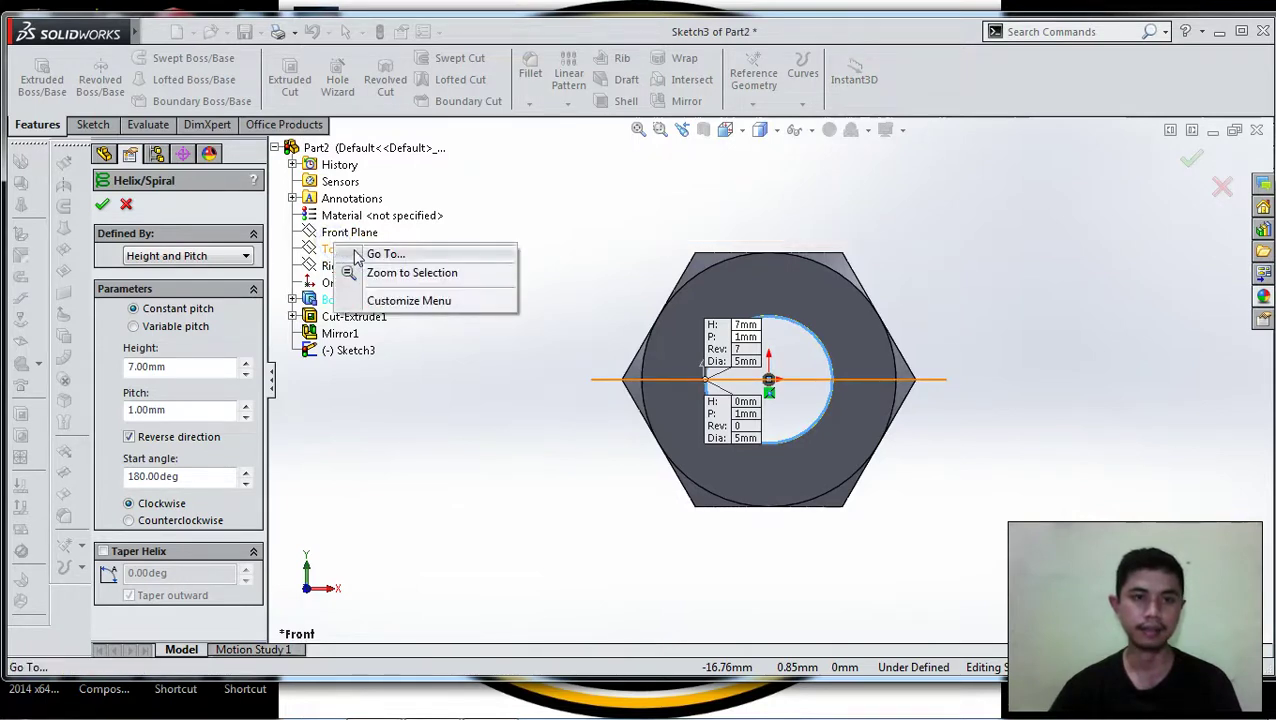
pyautogui.click(322, 256)
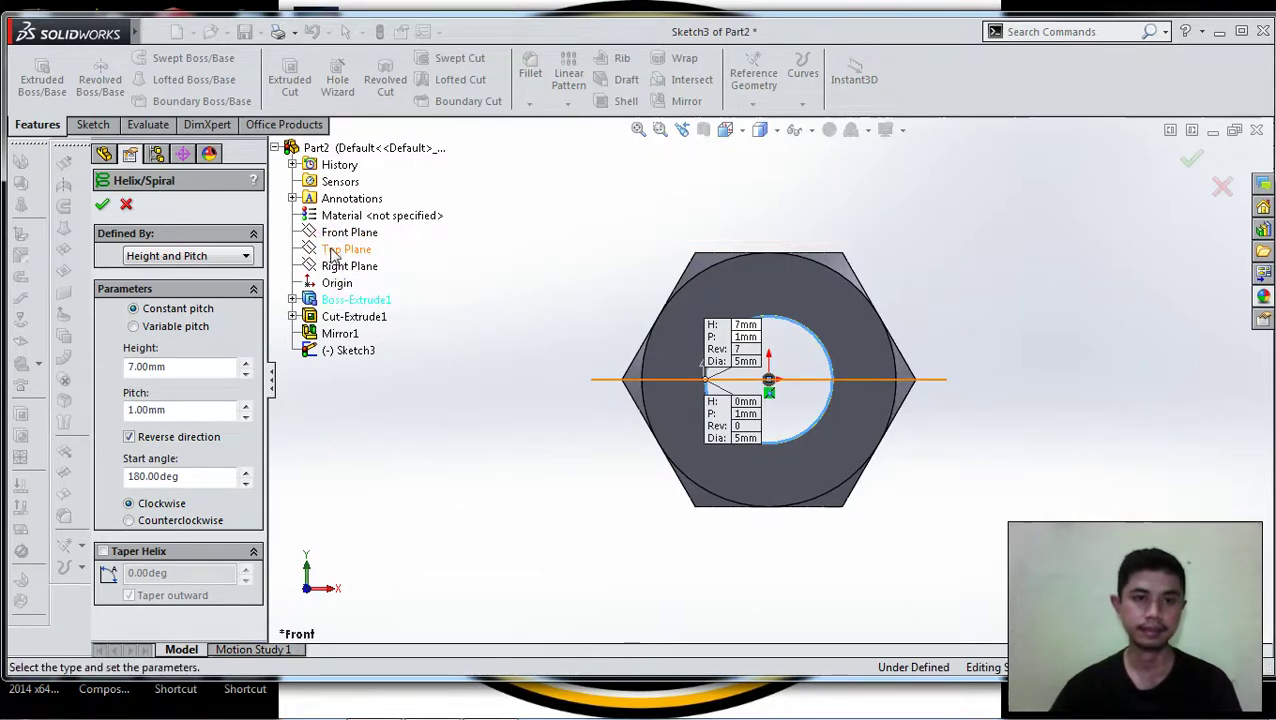
pyautogui.rightClick(341, 251)
pyautogui.click(527, 200)
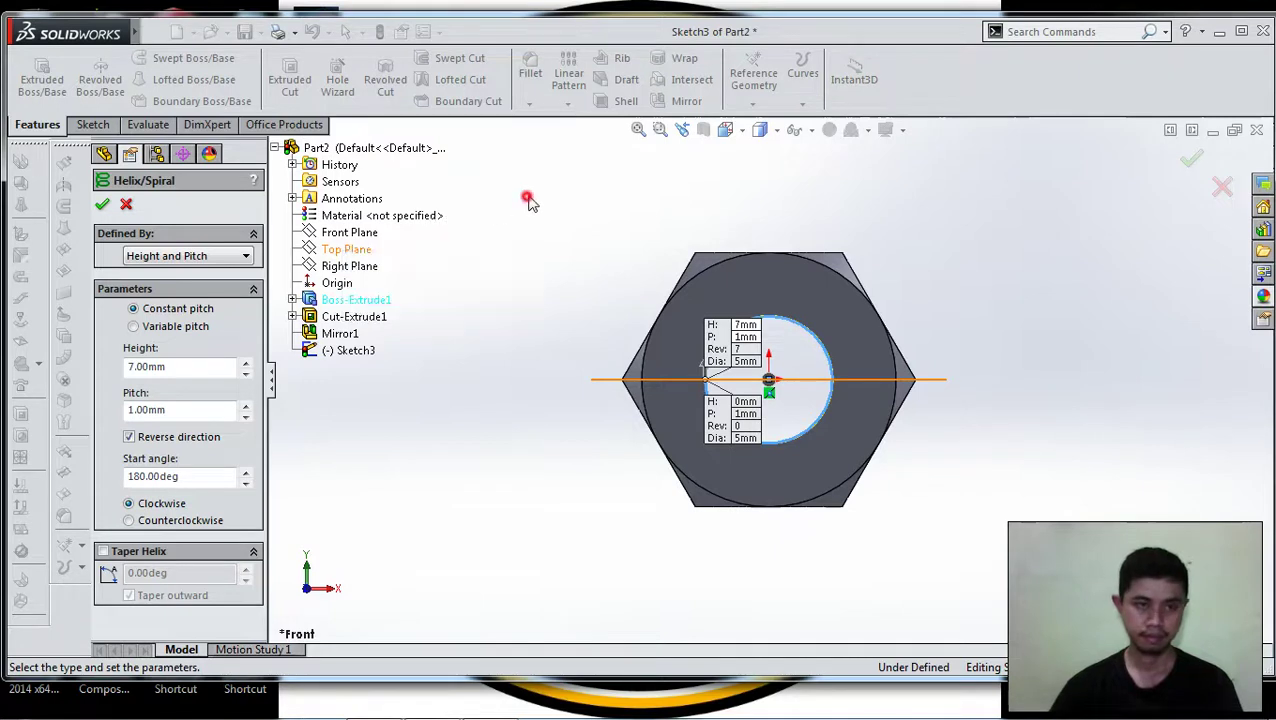
pyautogui.click(126, 204)
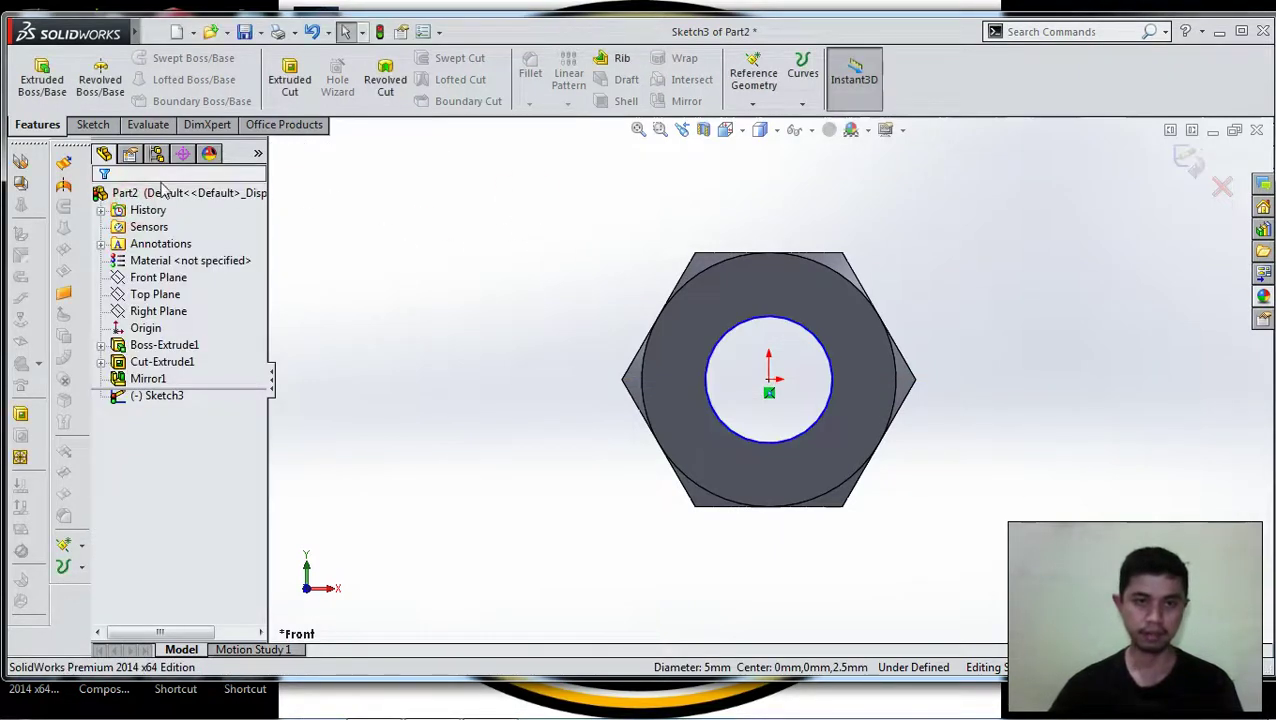
# Turn the view normal to the Top Plane.
pyautogui.click(158, 277)
pyautogui.keyDown('ctrl'); pyautogui.click(160, 294); pyautogui.keyUp('ctrl')
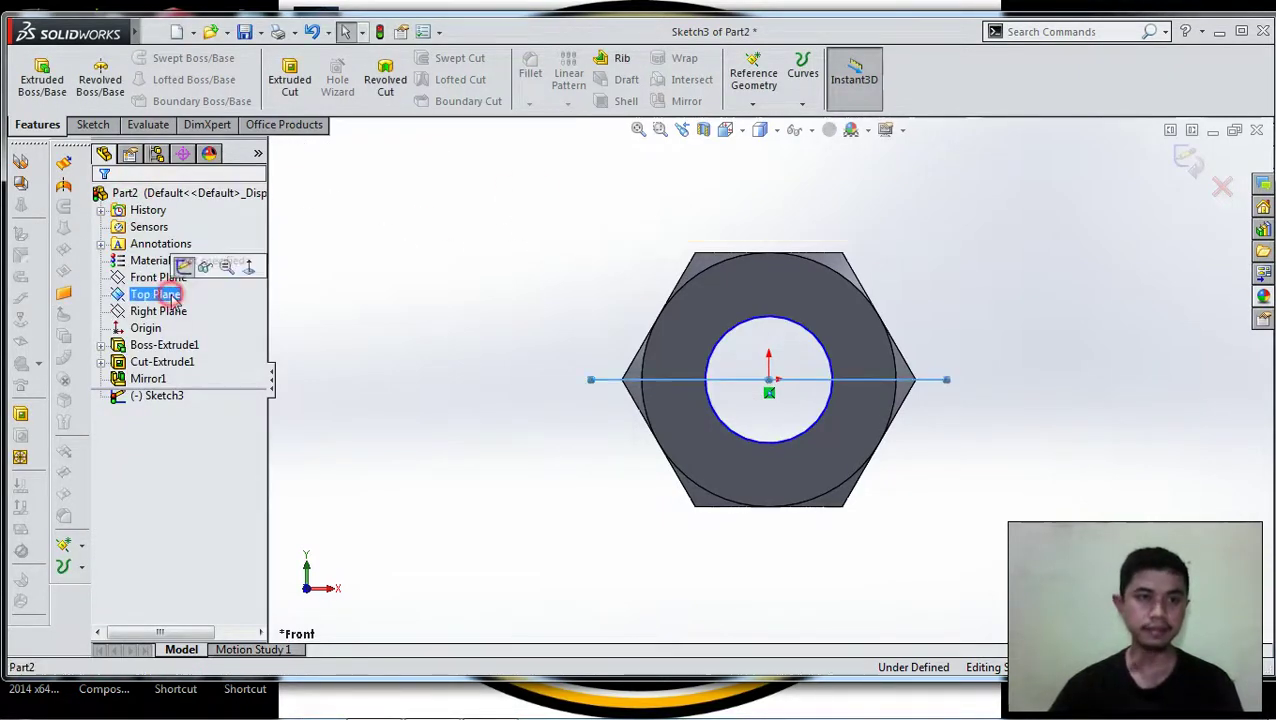
pyautogui.click(249, 267)
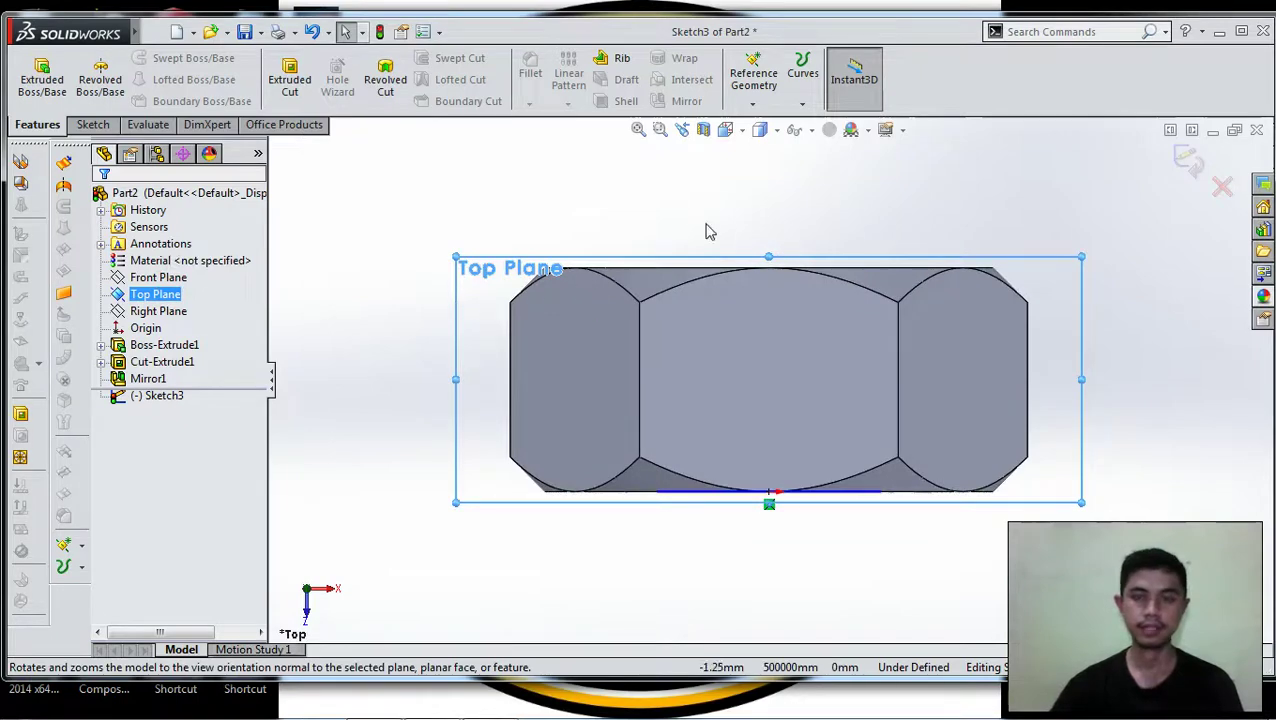
pyautogui.click(803, 100)
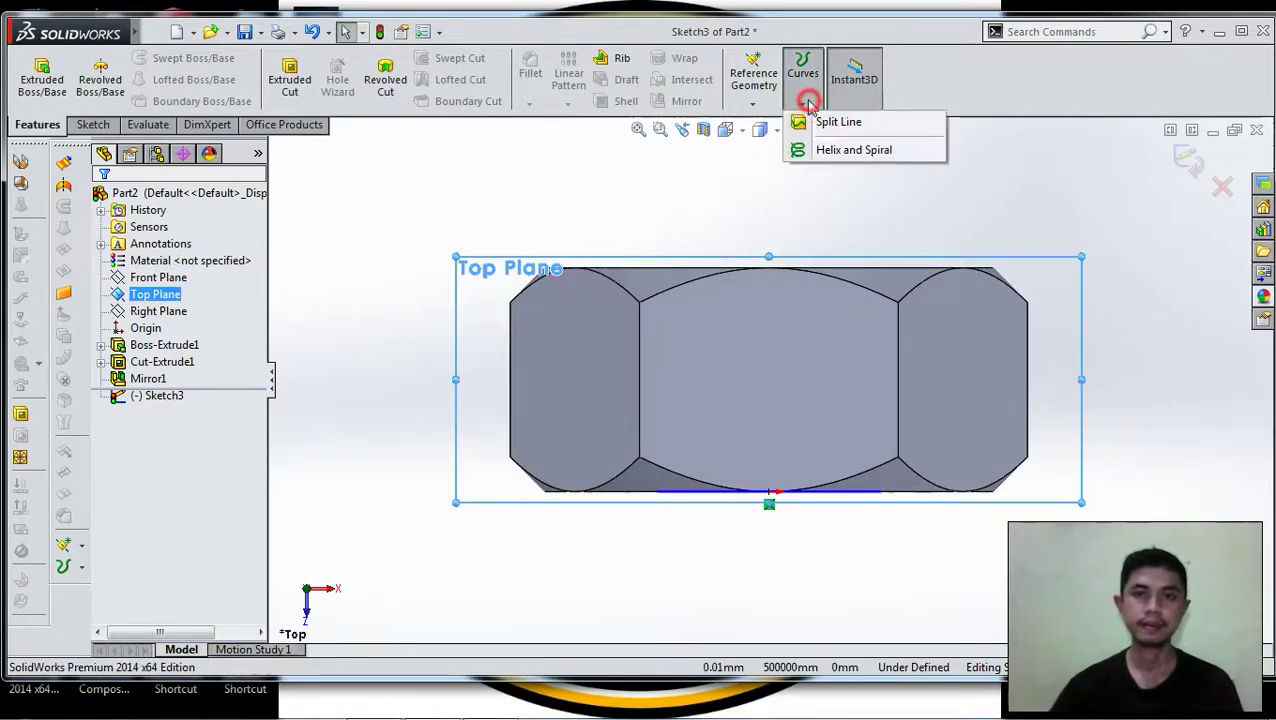
# Create a helix on the hole circle defined by Height and Pitch: 6 mm height, 1 mm pitch.
pyautogui.click(840, 152)
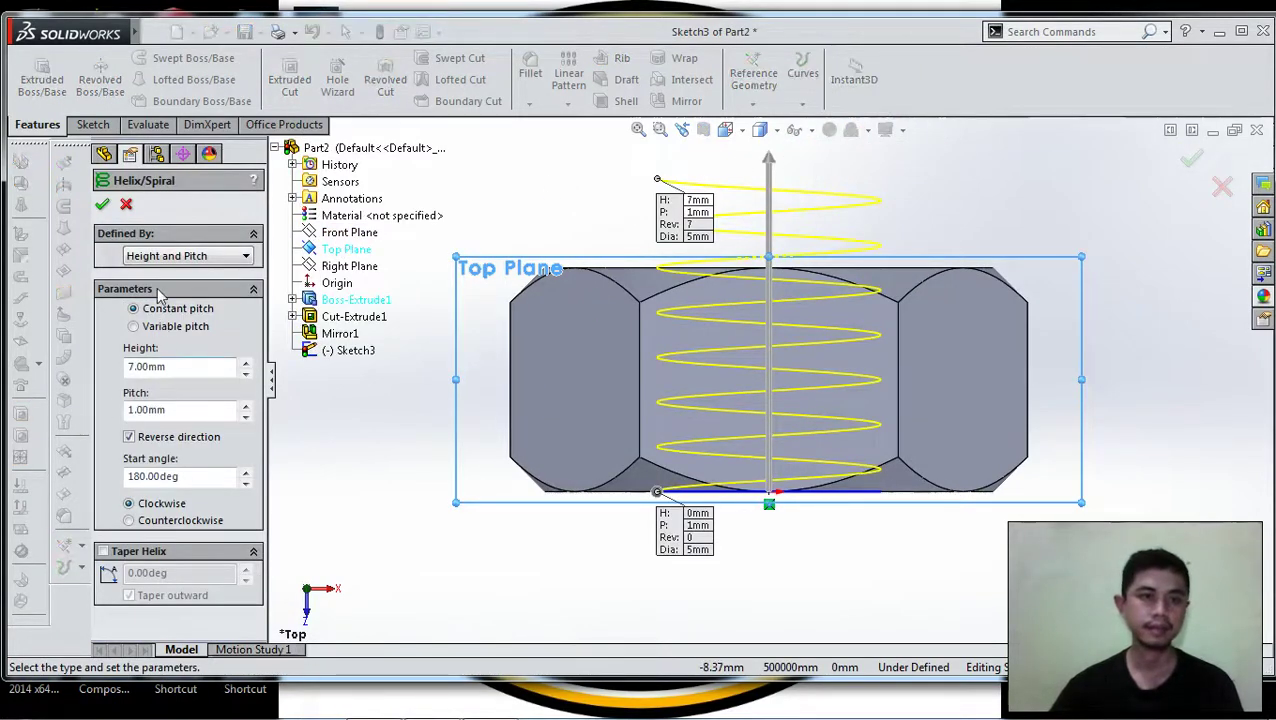
pyautogui.click(166, 258)
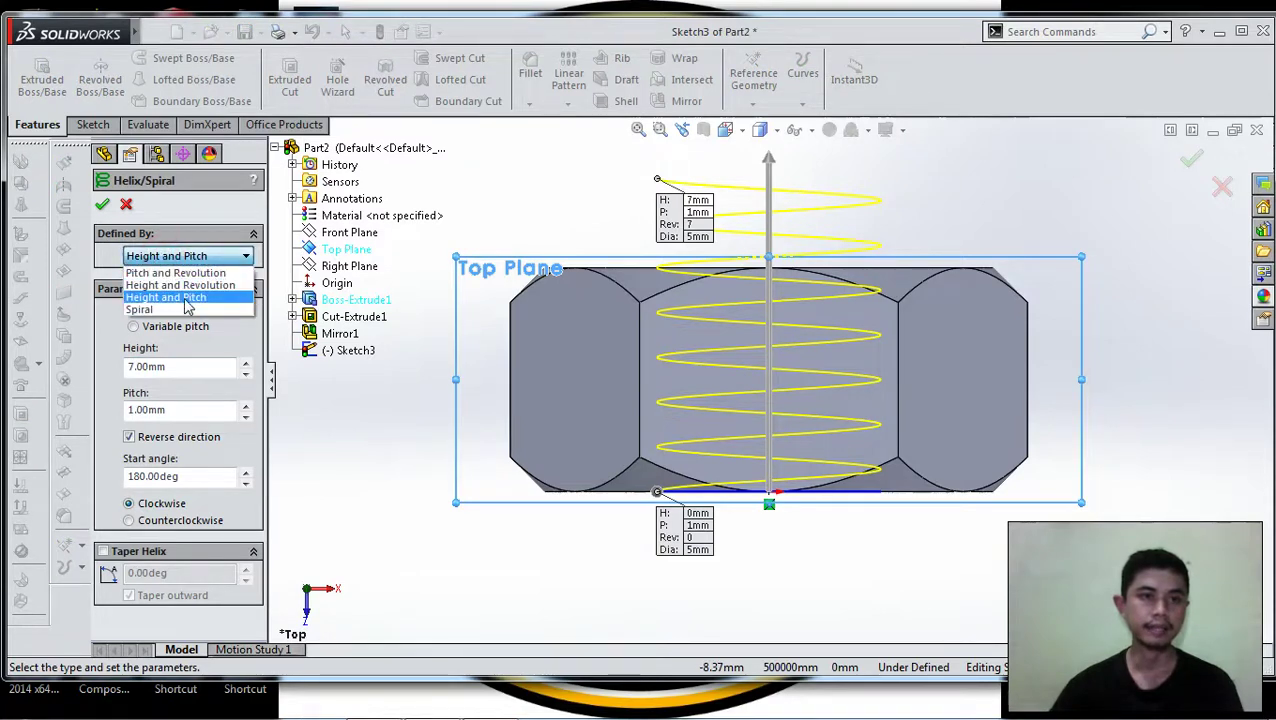
pyautogui.click(185, 299)
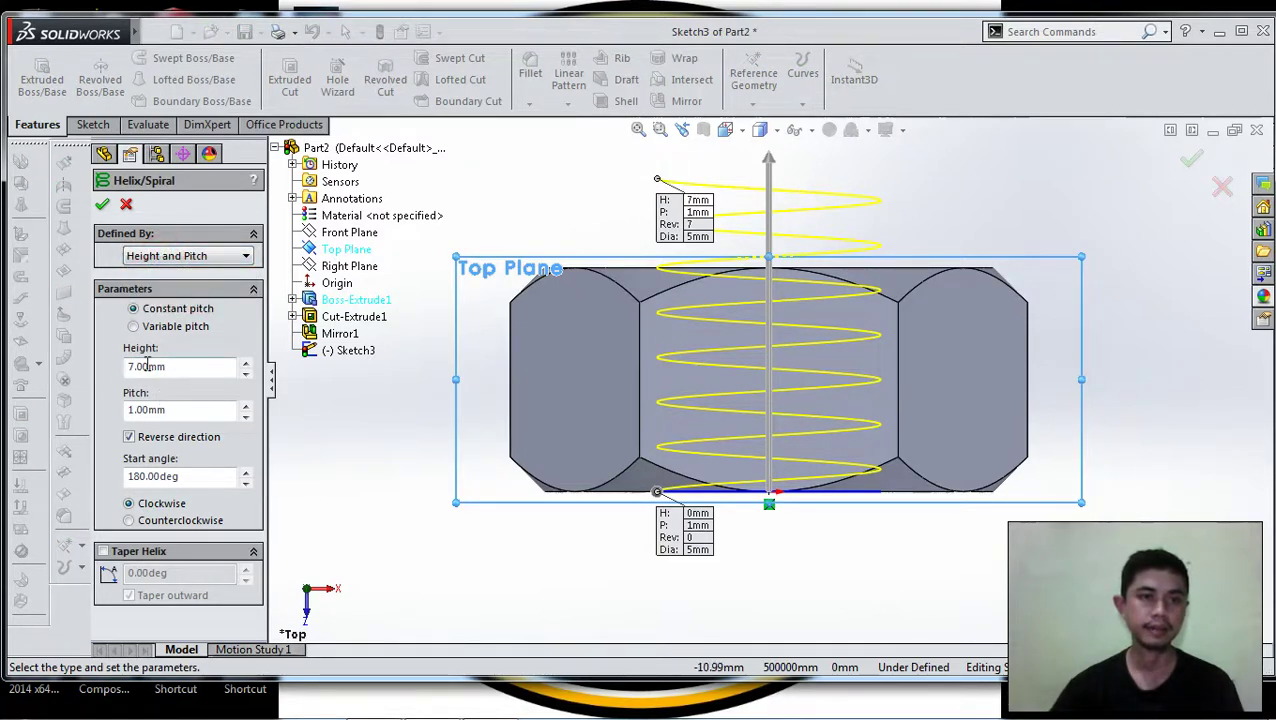
pyautogui.click(136, 367)
pyautogui.write('6')
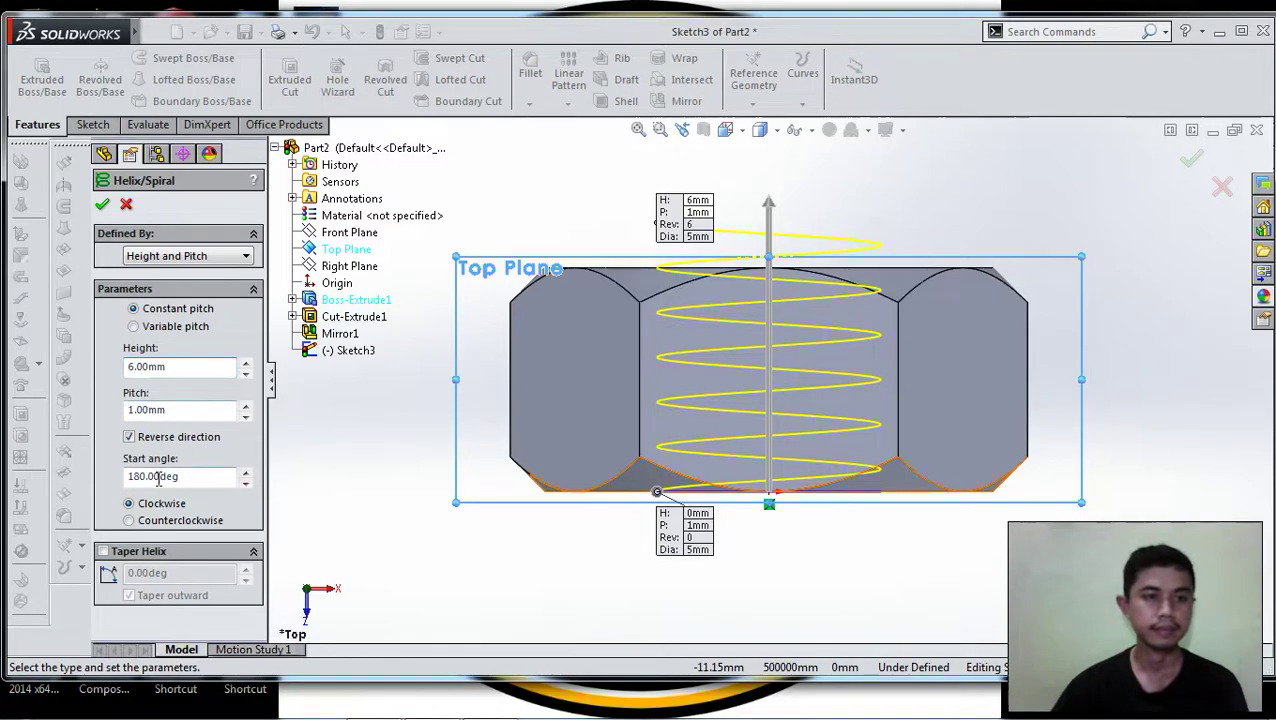
pyautogui.click(102, 205)
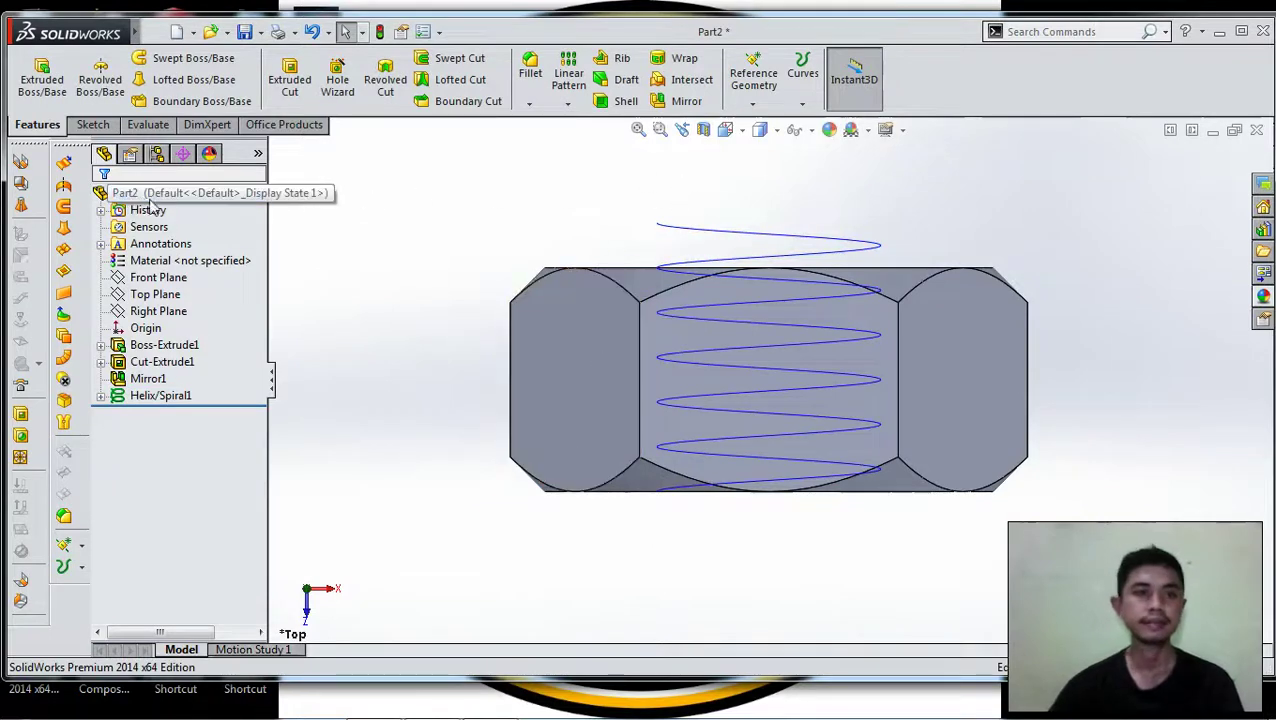
# Sketch on the Top Plane a closed four-sided line profile just below the nut at the helix start.
pyautogui.rightClick(150, 294)
pyautogui.click(158, 269)
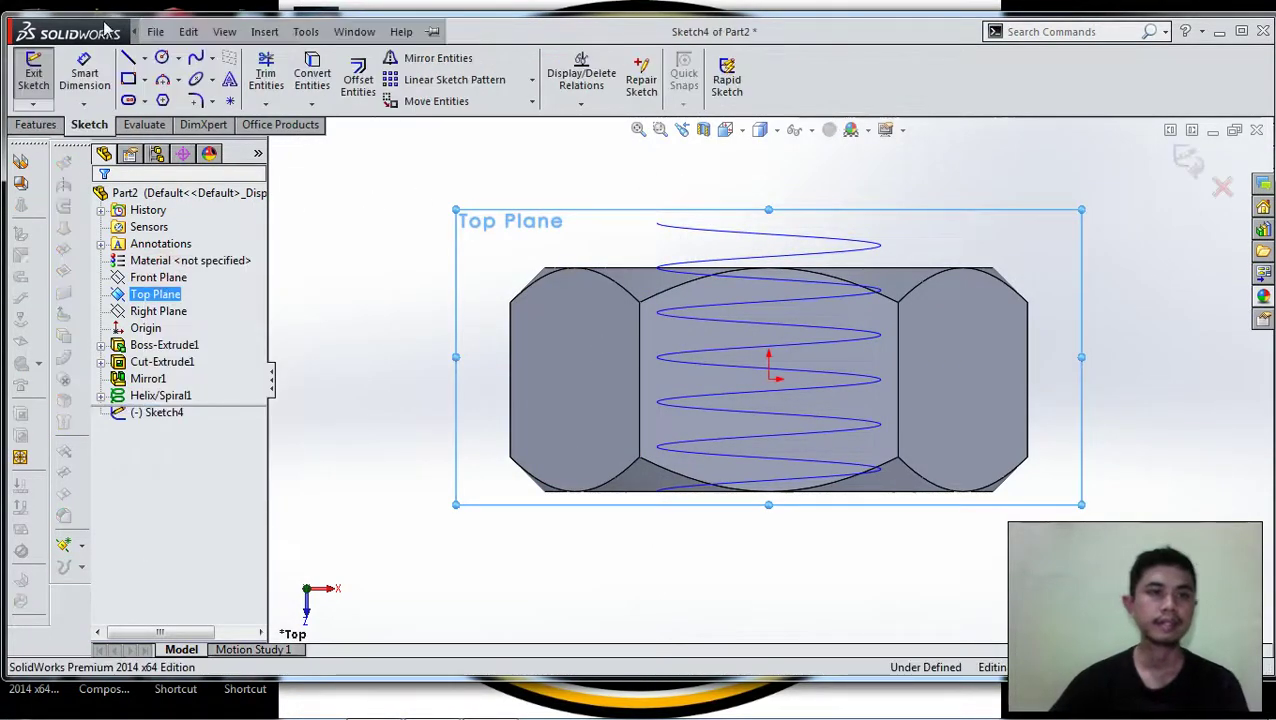
pyautogui.click(128, 57)
pyautogui.scroll(-3, 688, 490)
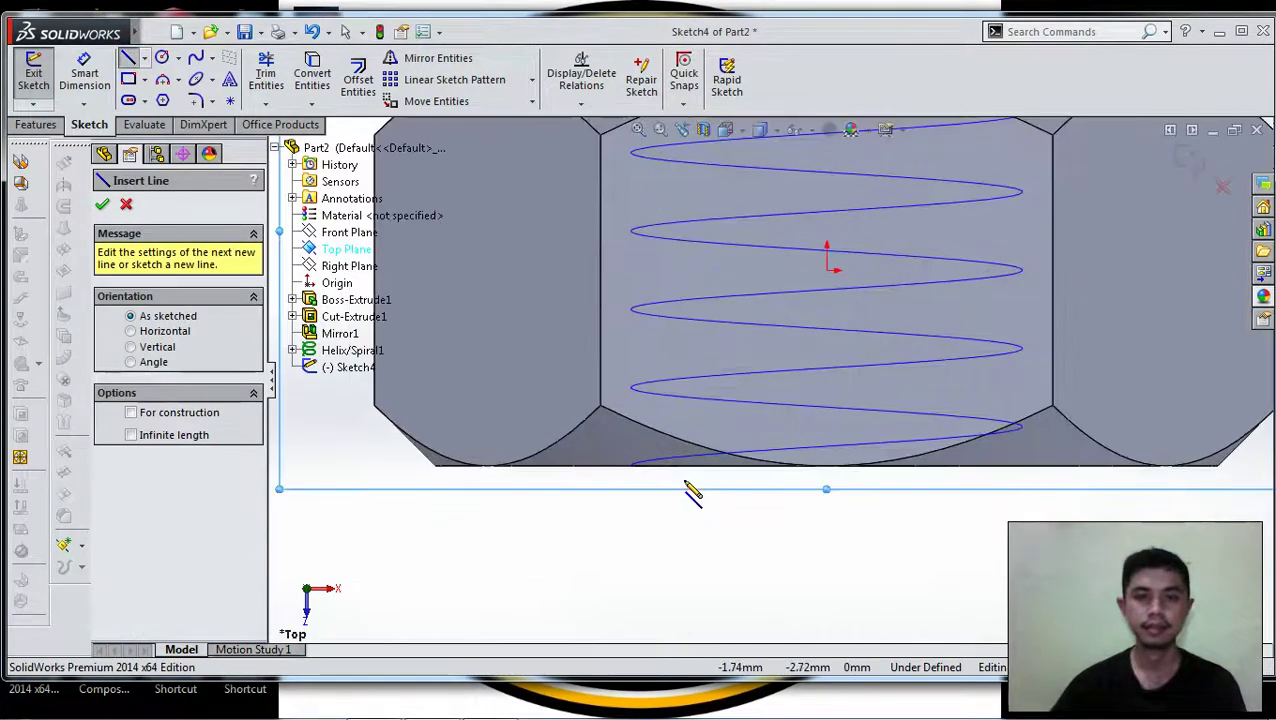
pyautogui.click(631, 466)
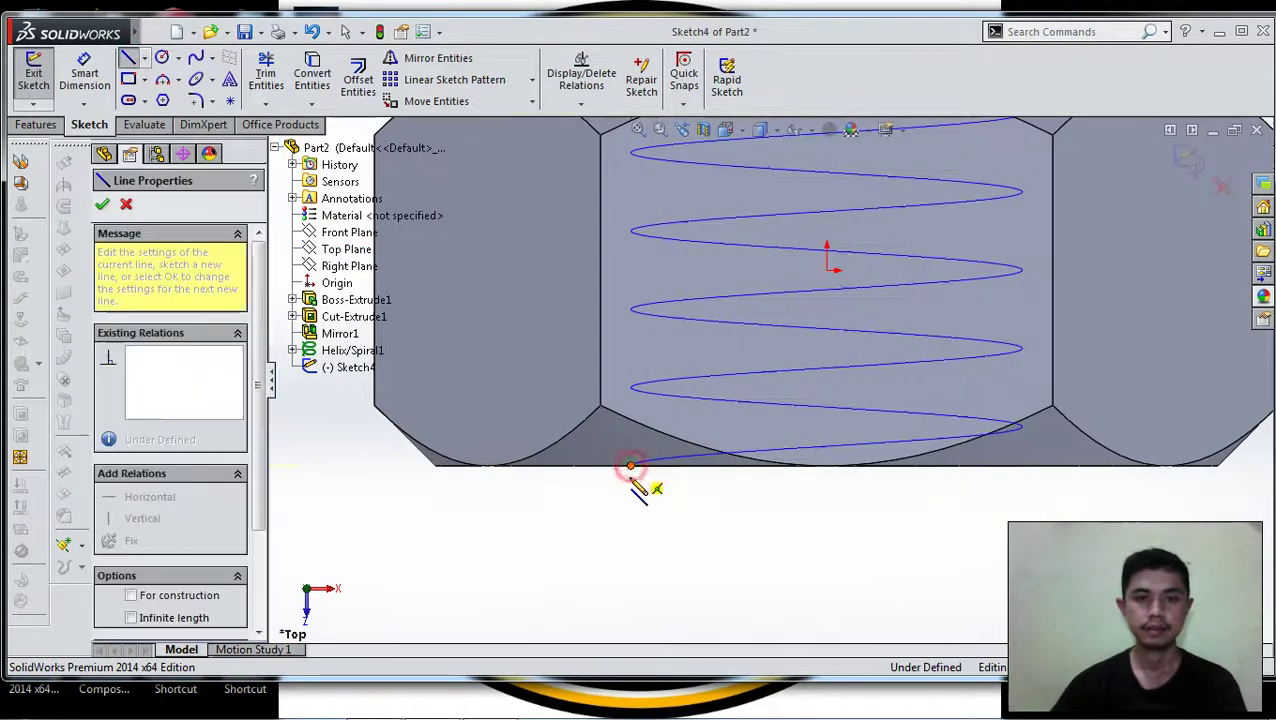
pyautogui.click(631, 537)
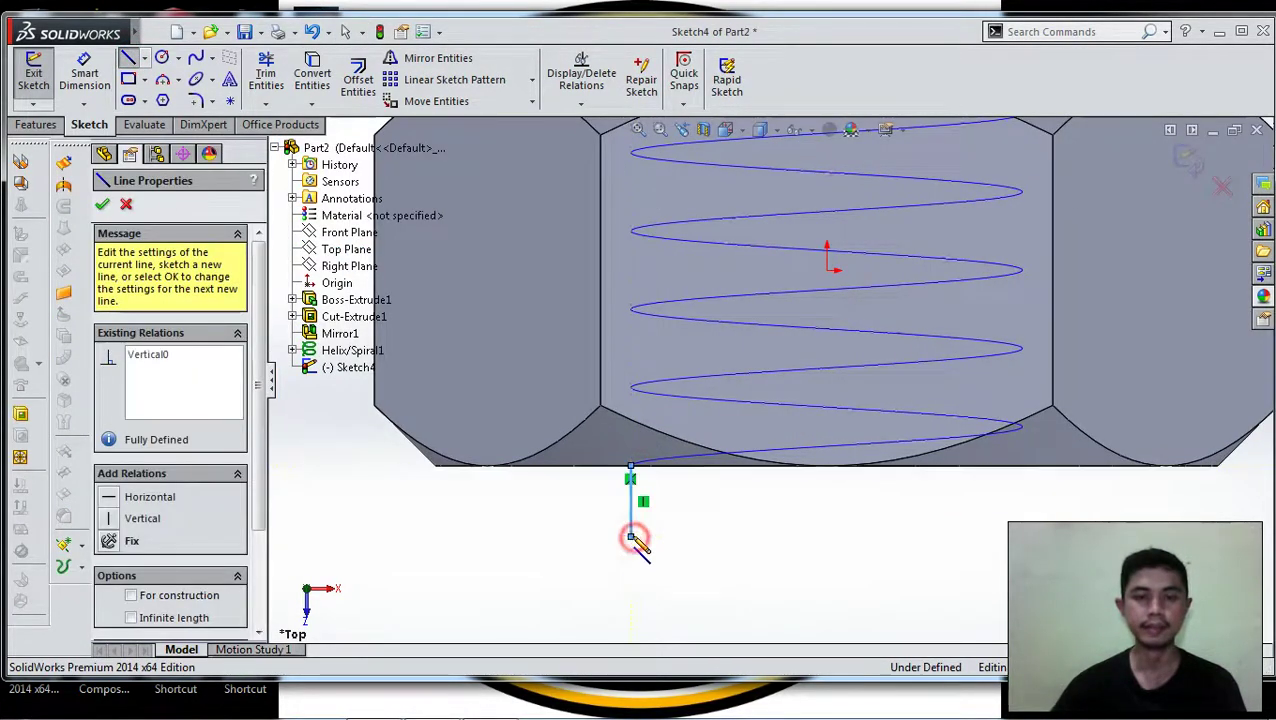
pyautogui.click(550, 512)
pyautogui.click(550, 481)
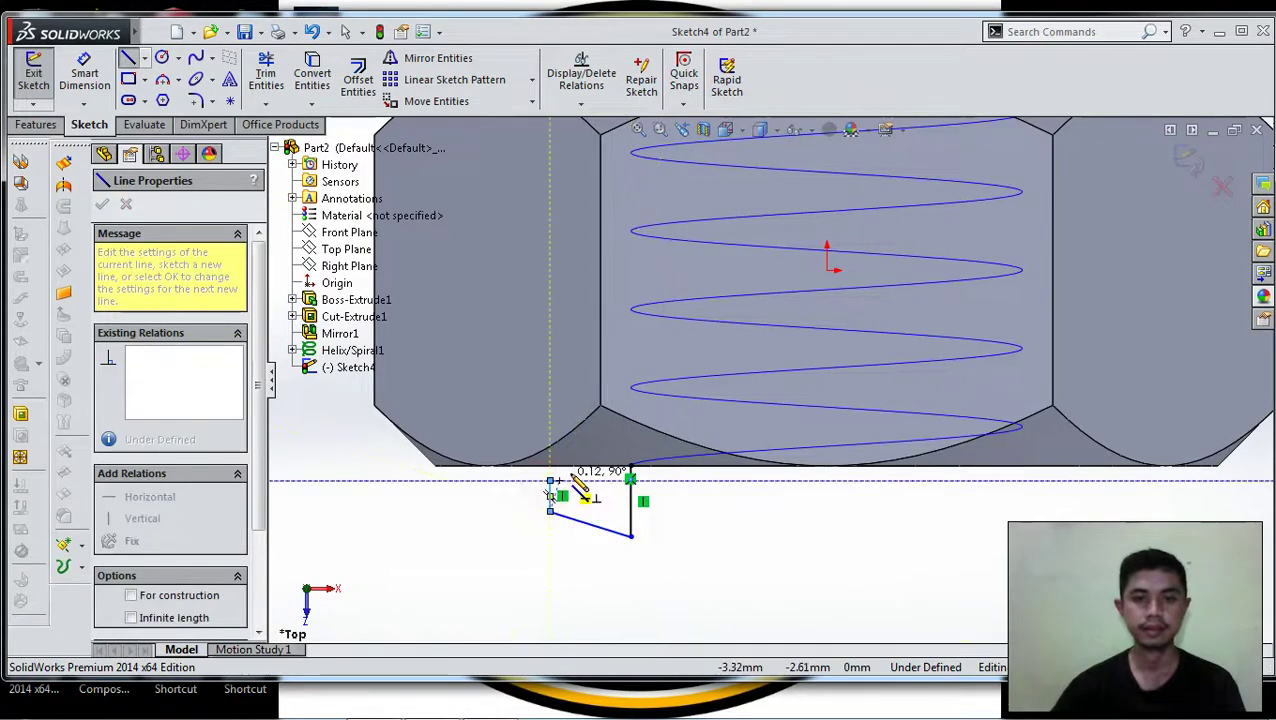
pyautogui.click(631, 466)
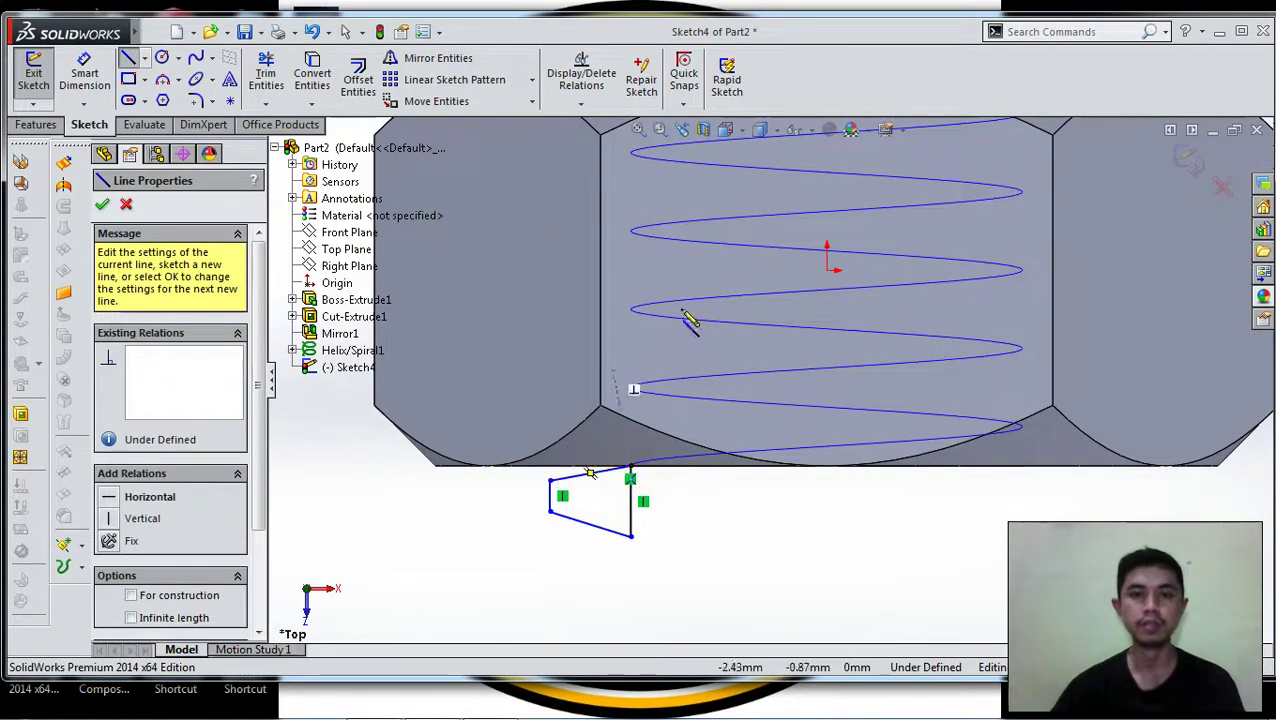
# Dimension the profile's vertical sides: inner side 0.8 mm and outer side 0.2 mm.
pyautogui.press('z')
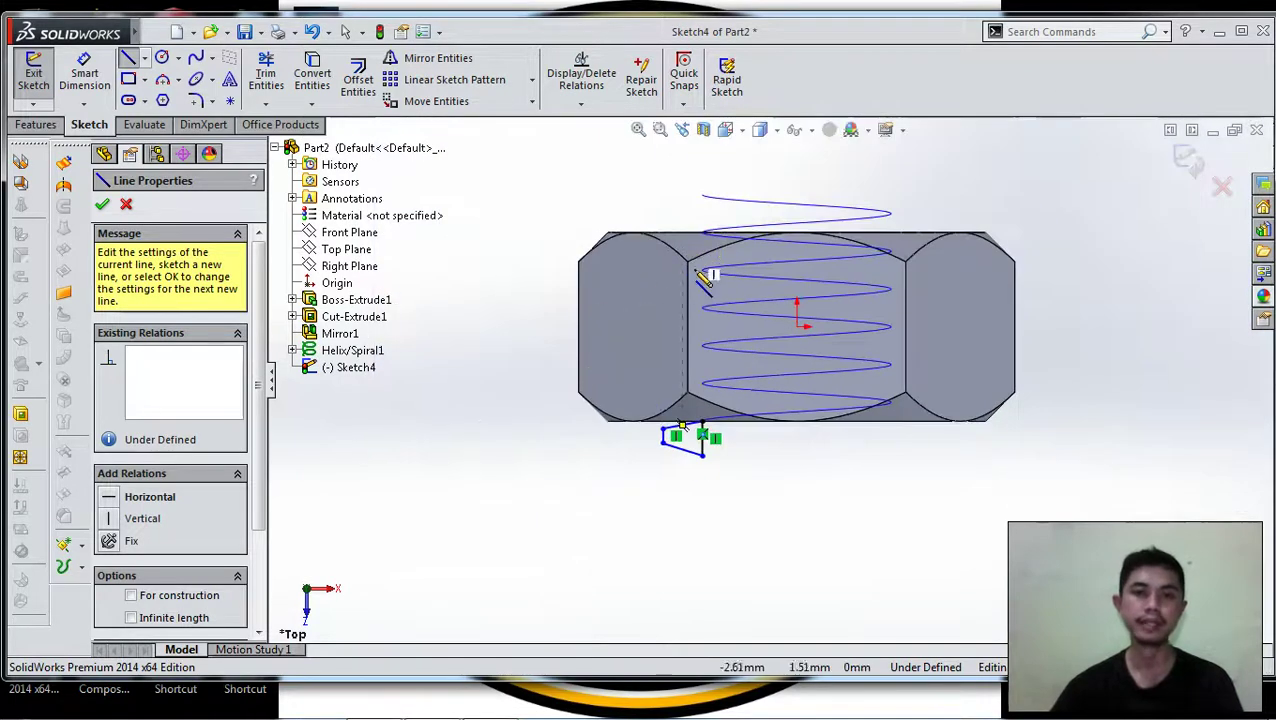
pyautogui.press('Escape')
pyautogui.press('d')
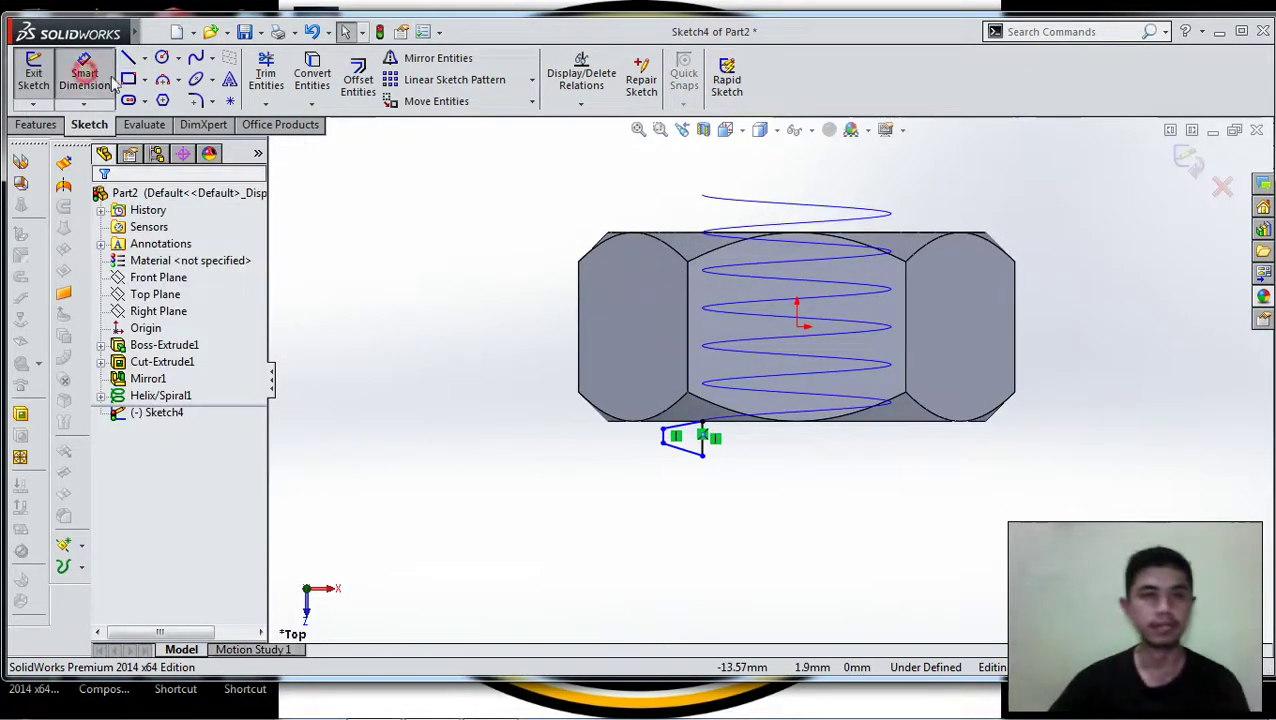
pyautogui.scroll(-3, 680, 414)
pyautogui.click(757, 484)
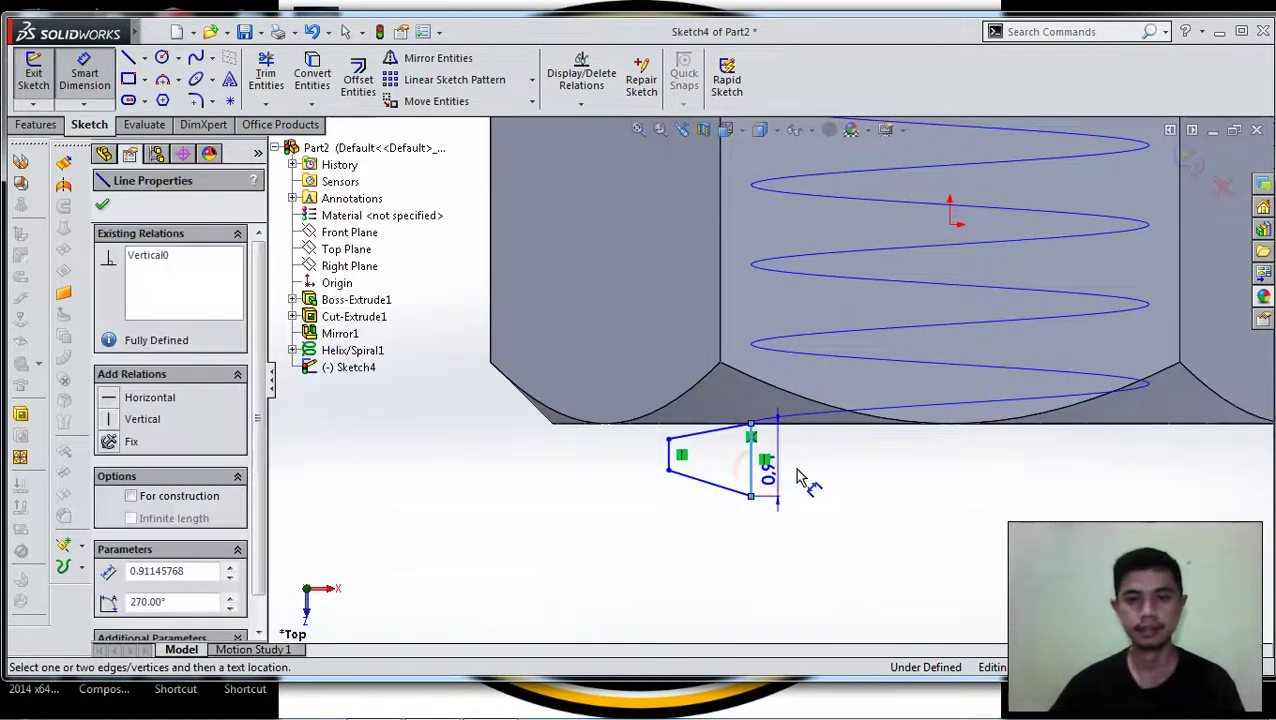
pyautogui.click(812, 482)
pyautogui.write('0')
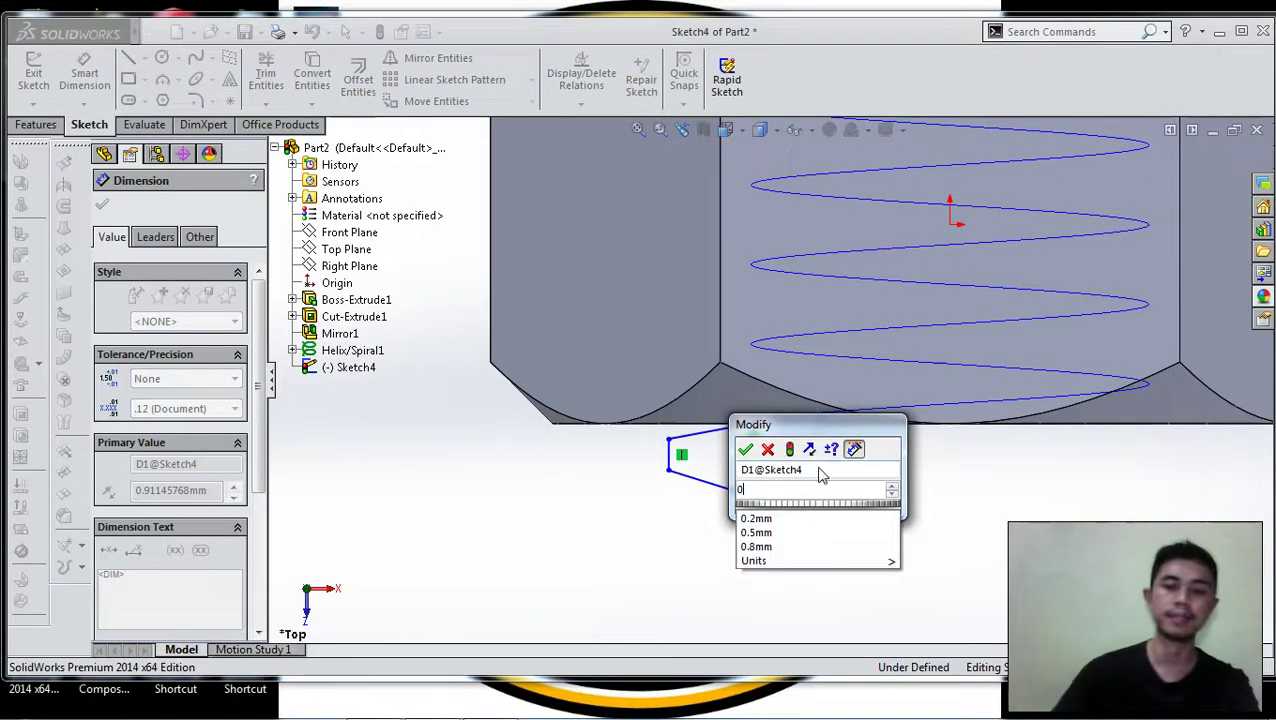
pyautogui.write('.')
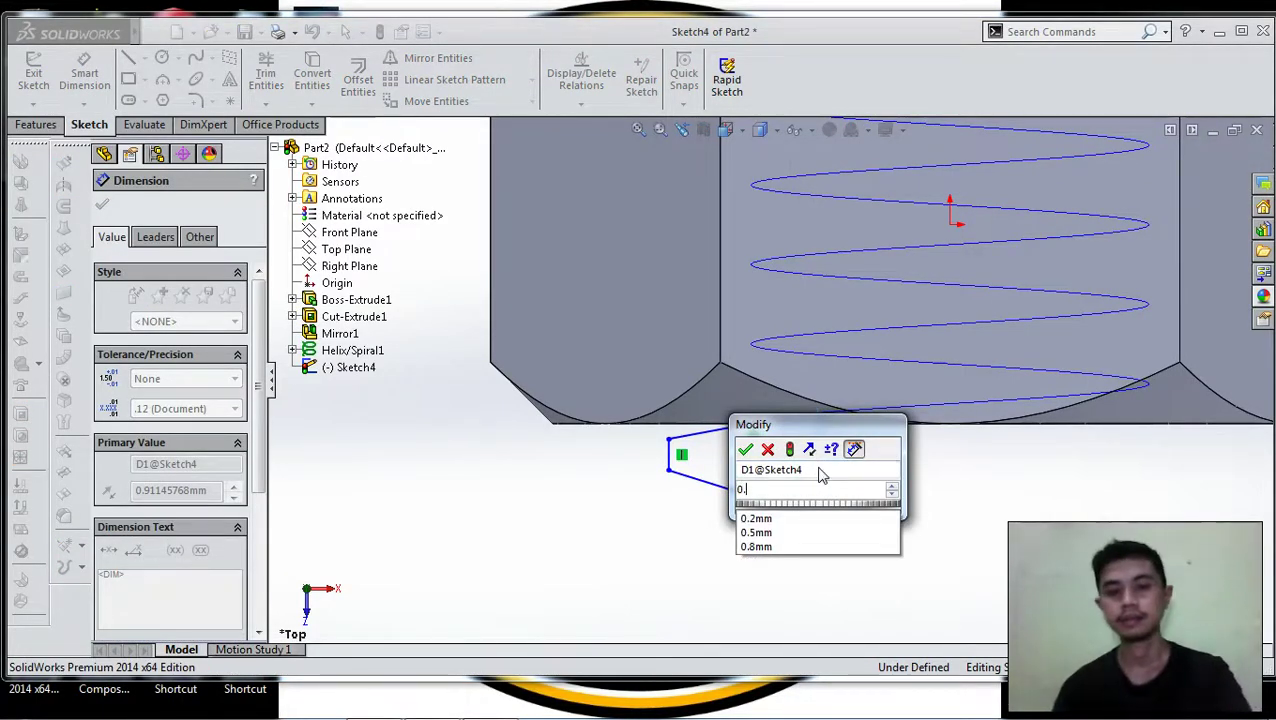
pyautogui.write('8')
pyautogui.press('Return')
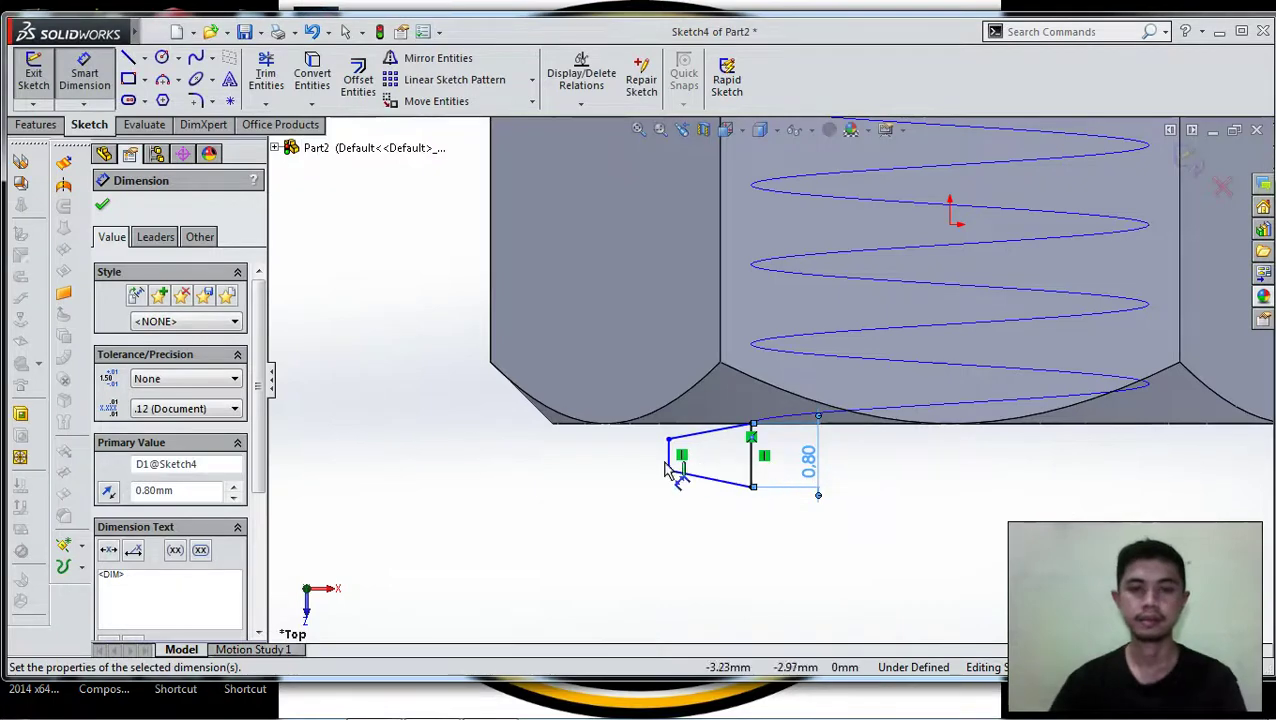
pyautogui.click(644, 447)
pyautogui.click(612, 447)
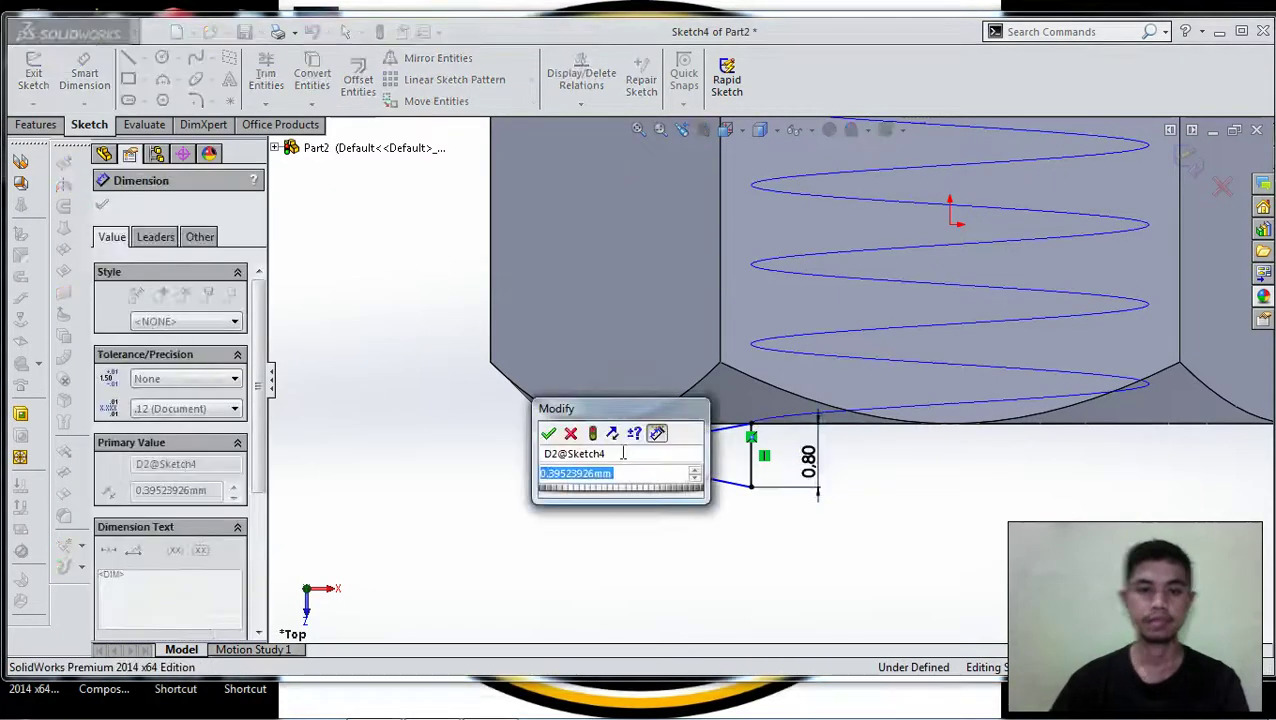
pyautogui.write('0')
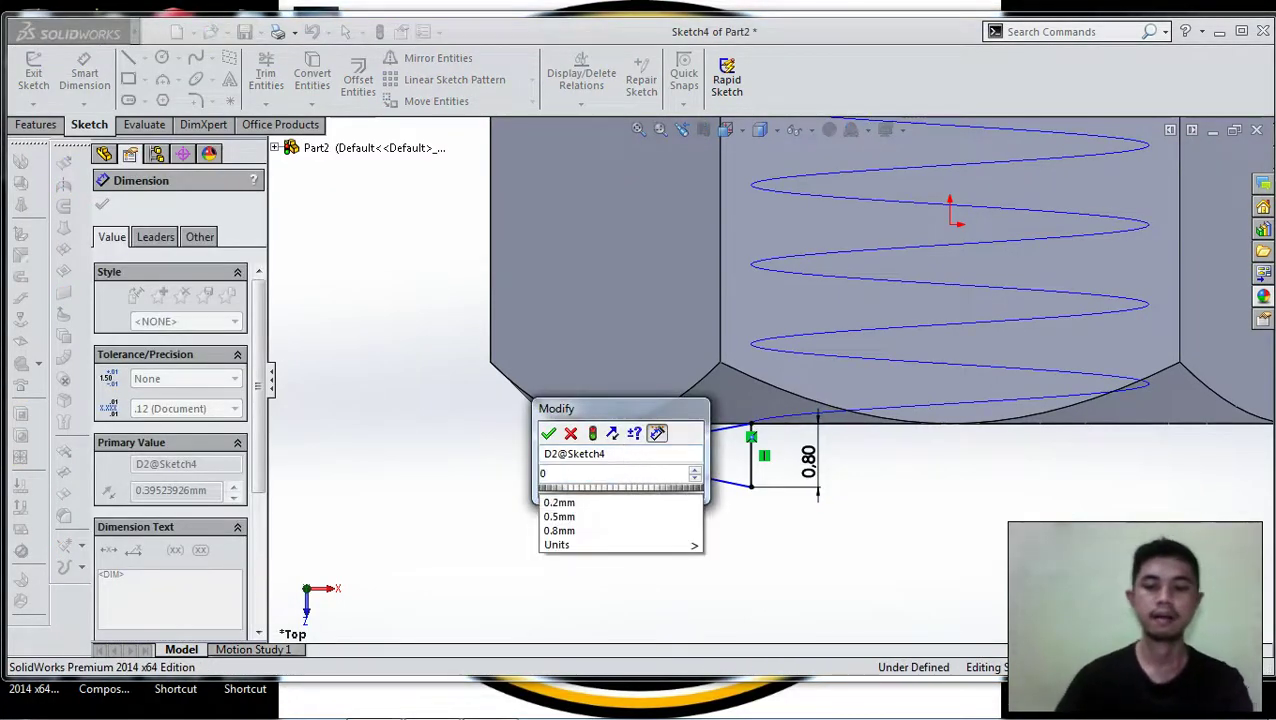
pyautogui.write('.2')
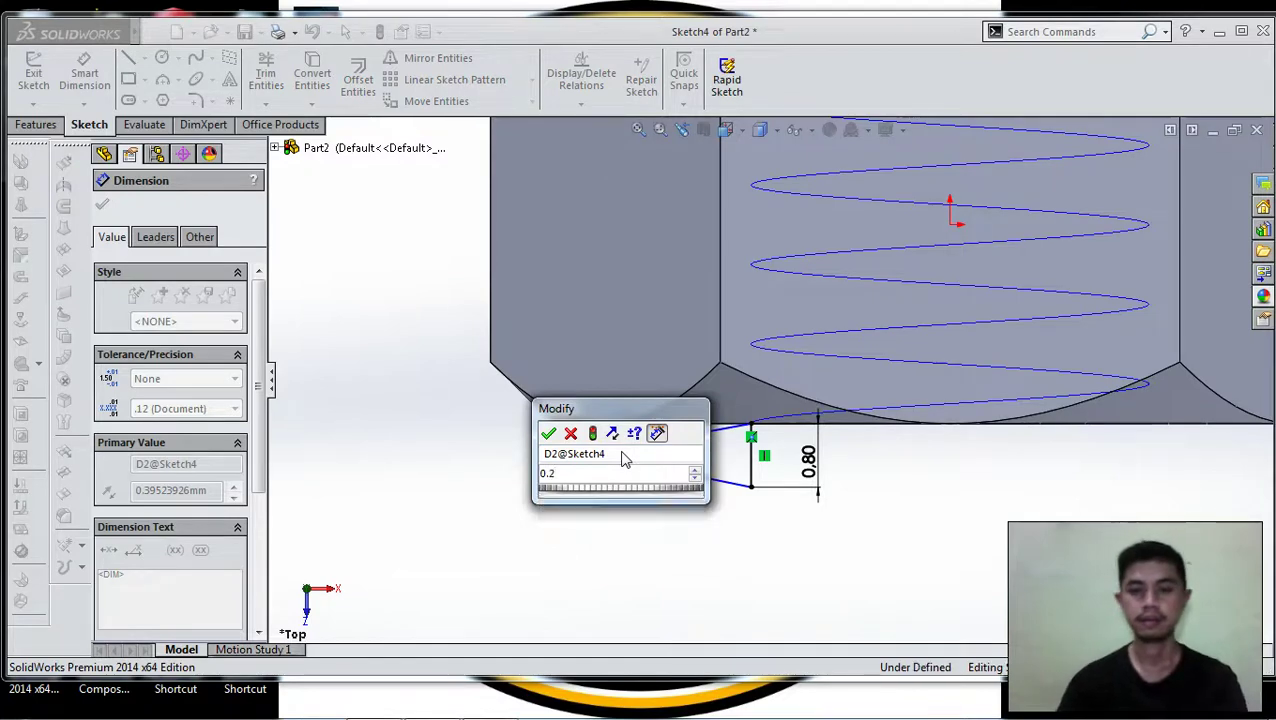
pyautogui.press('Return')
# Add a 0.5 mm width dimension between the profile's vertical sides.
pyautogui.scroll(-2, 758, 465)
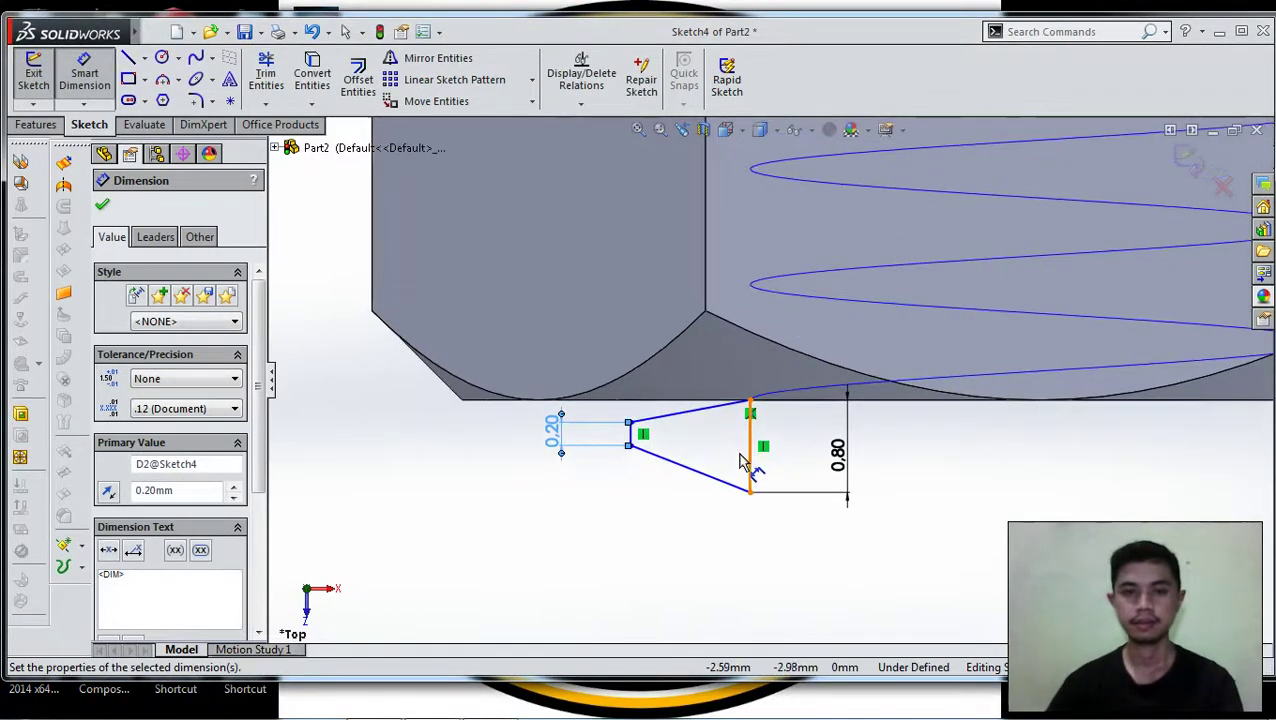
pyautogui.click(751, 456)
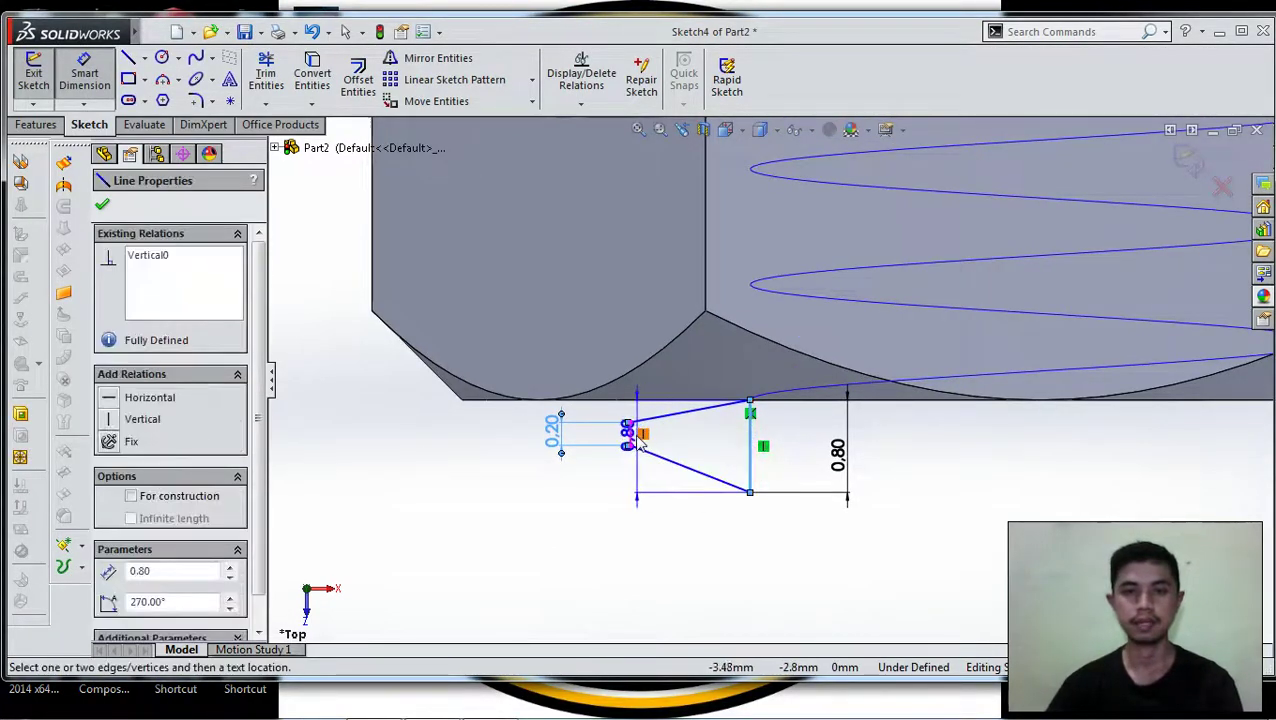
pyautogui.click(645, 452)
pyautogui.click(693, 524)
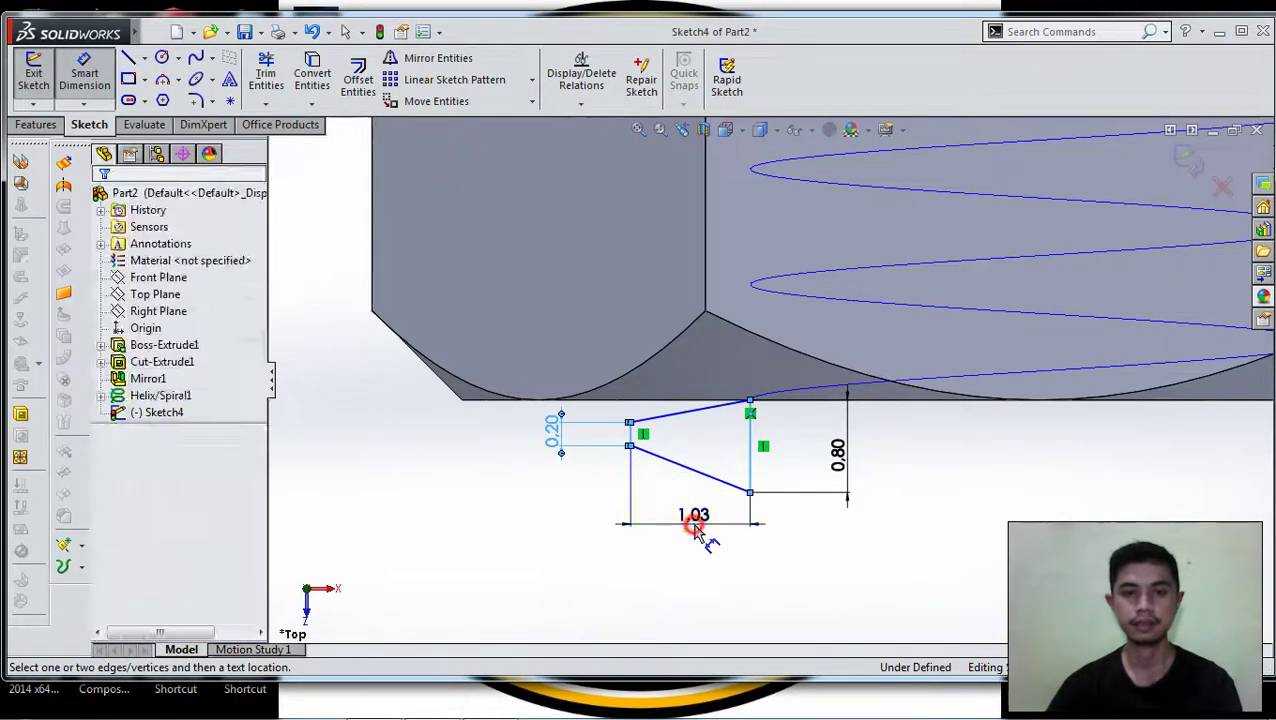
pyautogui.write('0')
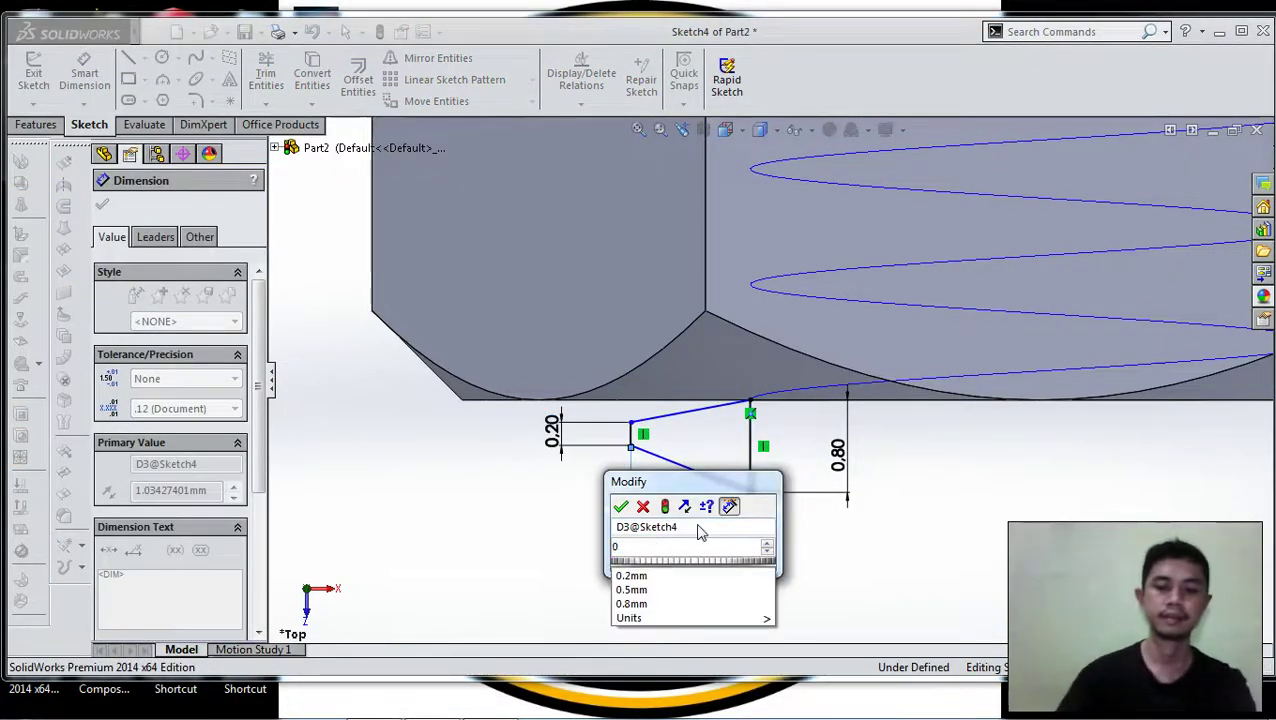
pyautogui.write('.5')
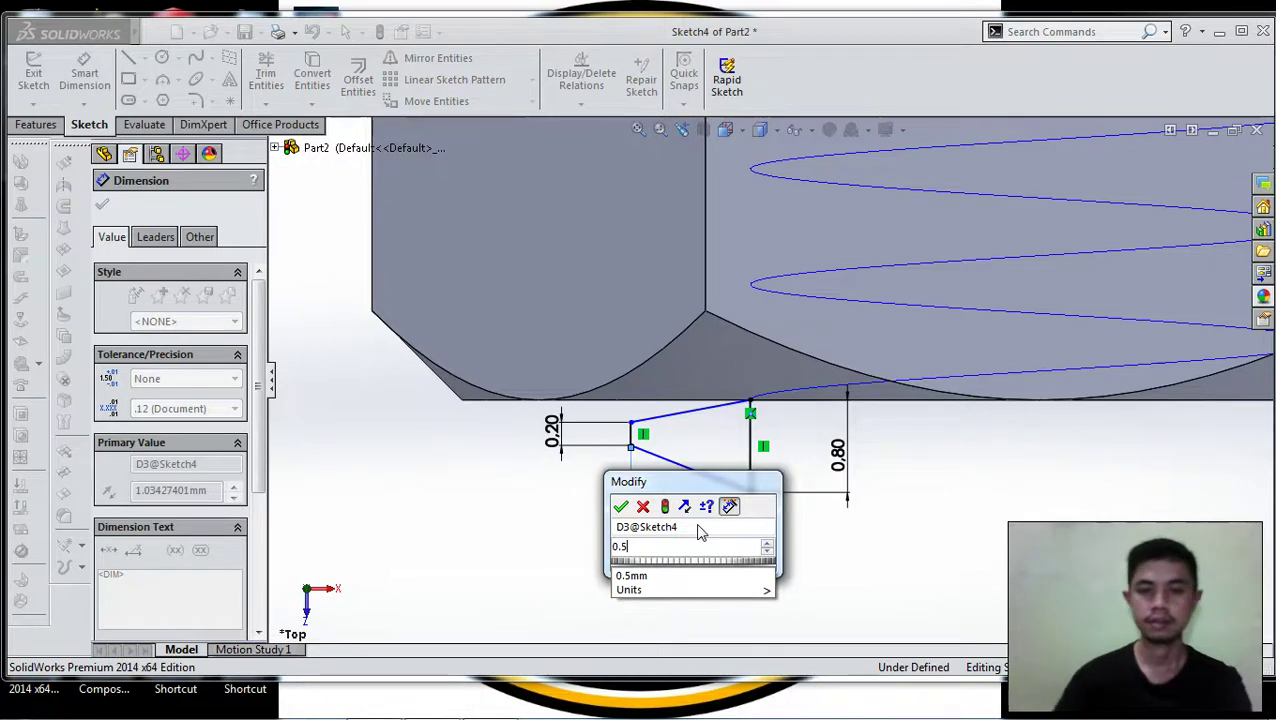
pyautogui.press('Return')
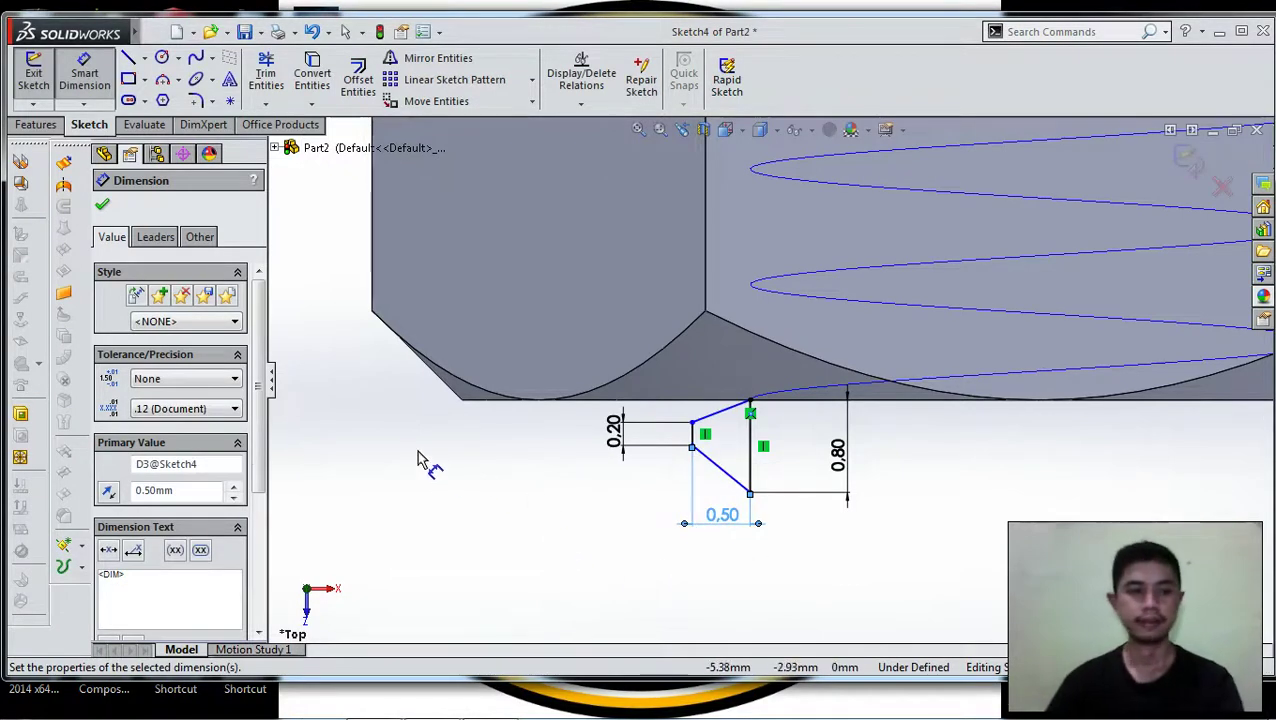
pyautogui.click(418, 460)
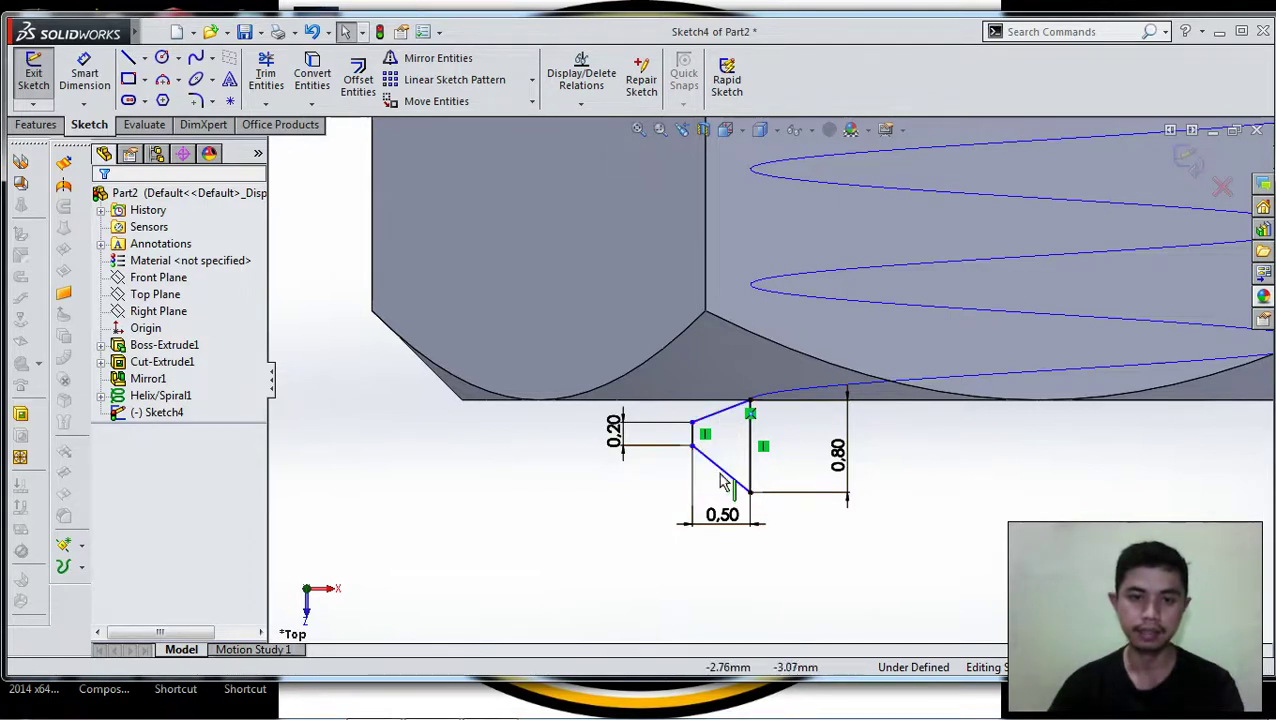
# Add an Equal relation between the two slanted sides to fully define Sketch4.
pyautogui.click(721, 472)
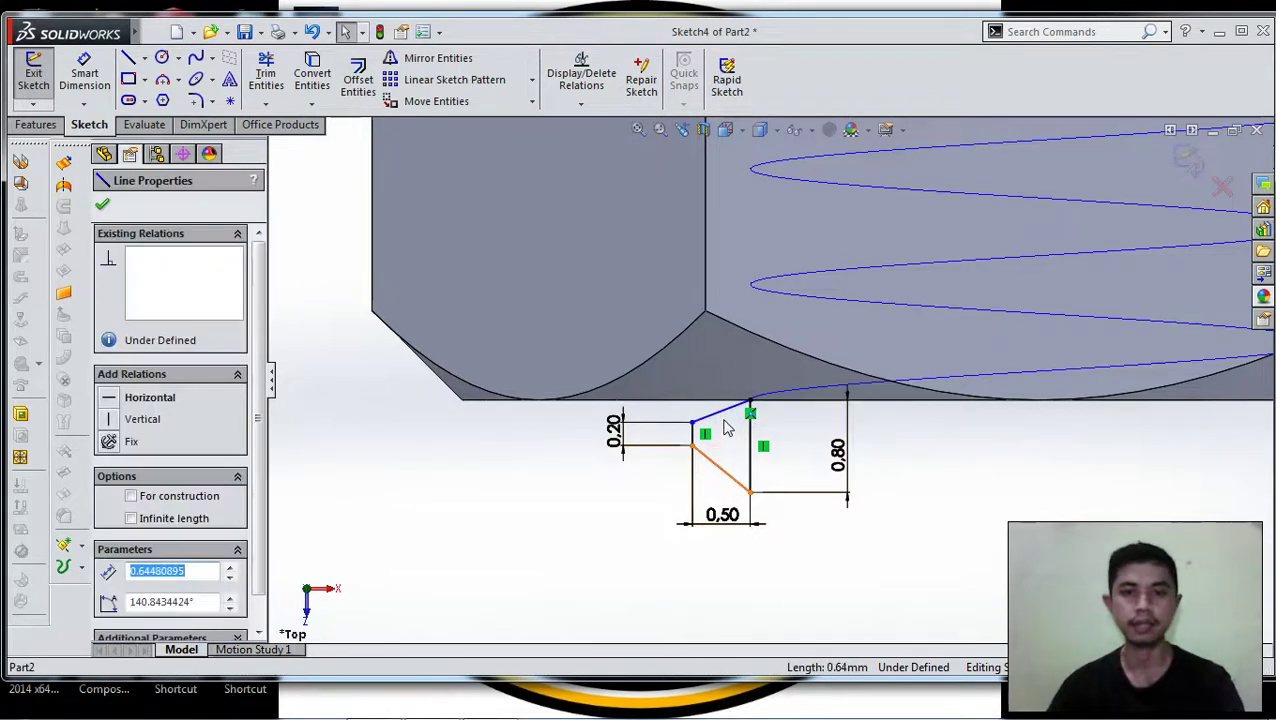
pyautogui.keyDown('ctrl'); pyautogui.click(727, 416); pyautogui.keyUp('ctrl')
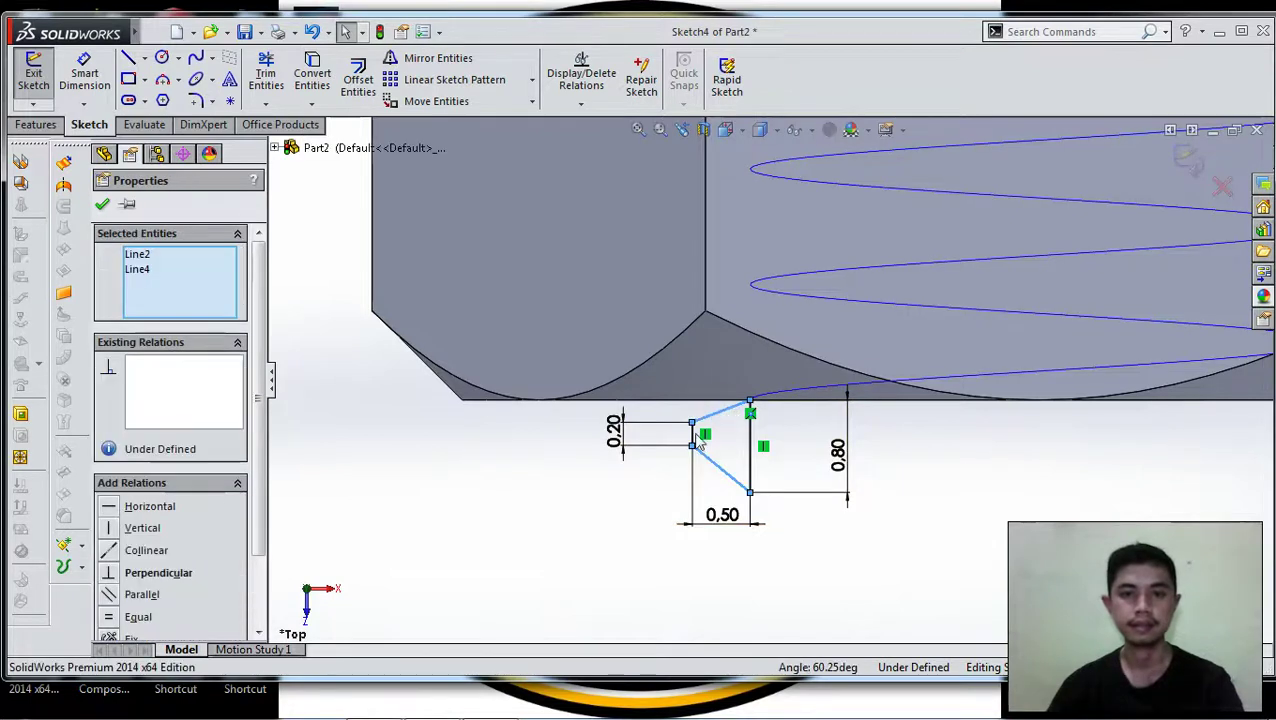
pyautogui.click(135, 617)
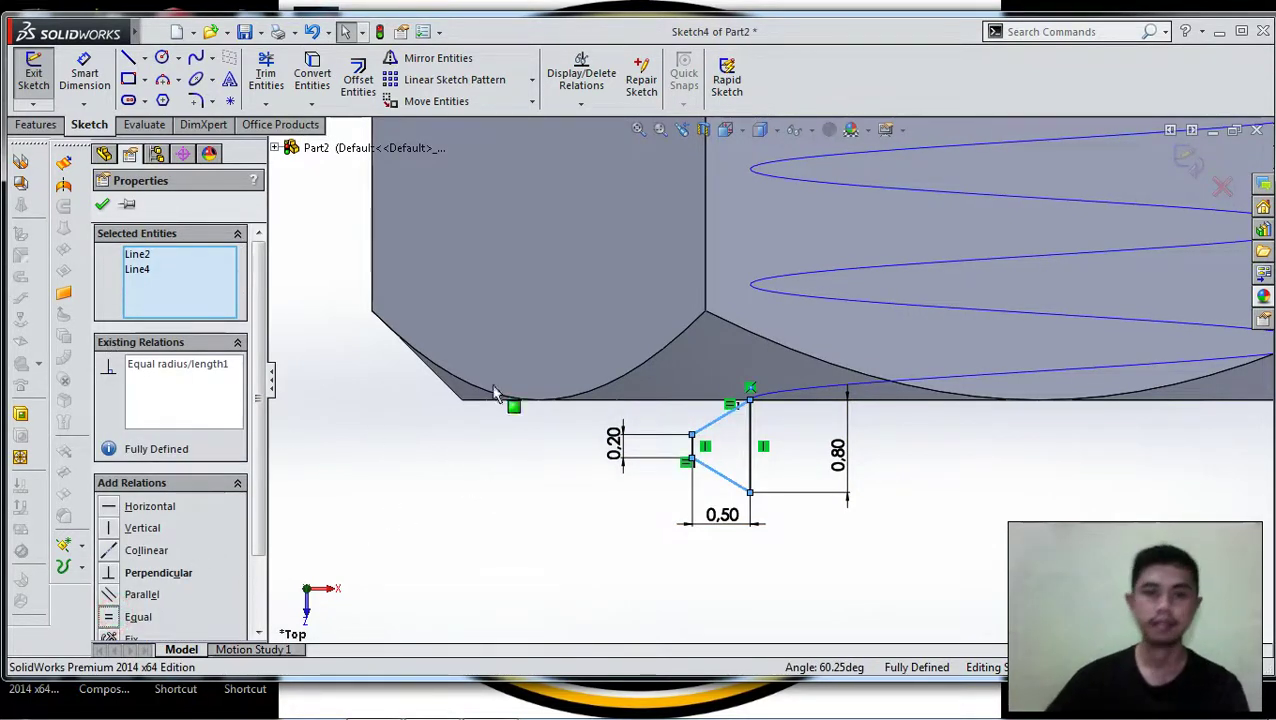
pyautogui.click(101, 204)
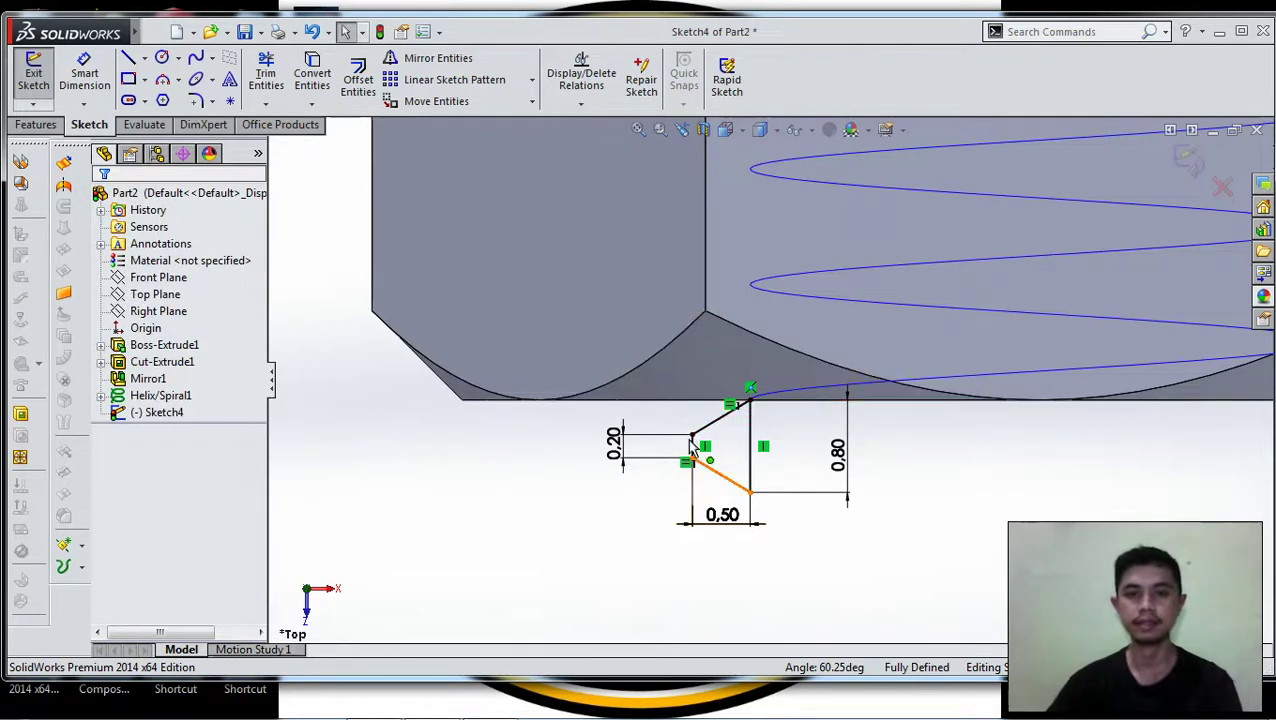
pyautogui.scroll(2, 780, 368)
# Exit the sketch and swept-cut the Sketch4 profile along Helix/Spiral1 to form the thread.
pyautogui.click(1188, 159)
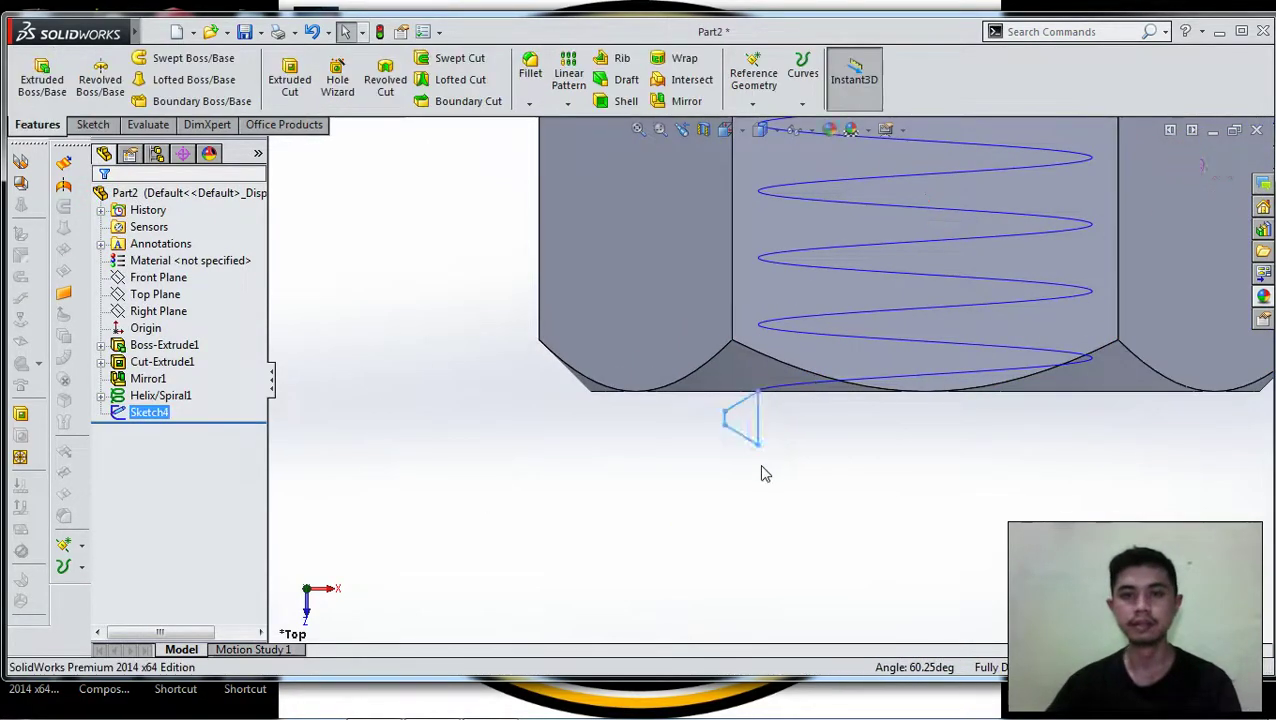
pyautogui.scroll(3, 762, 466)
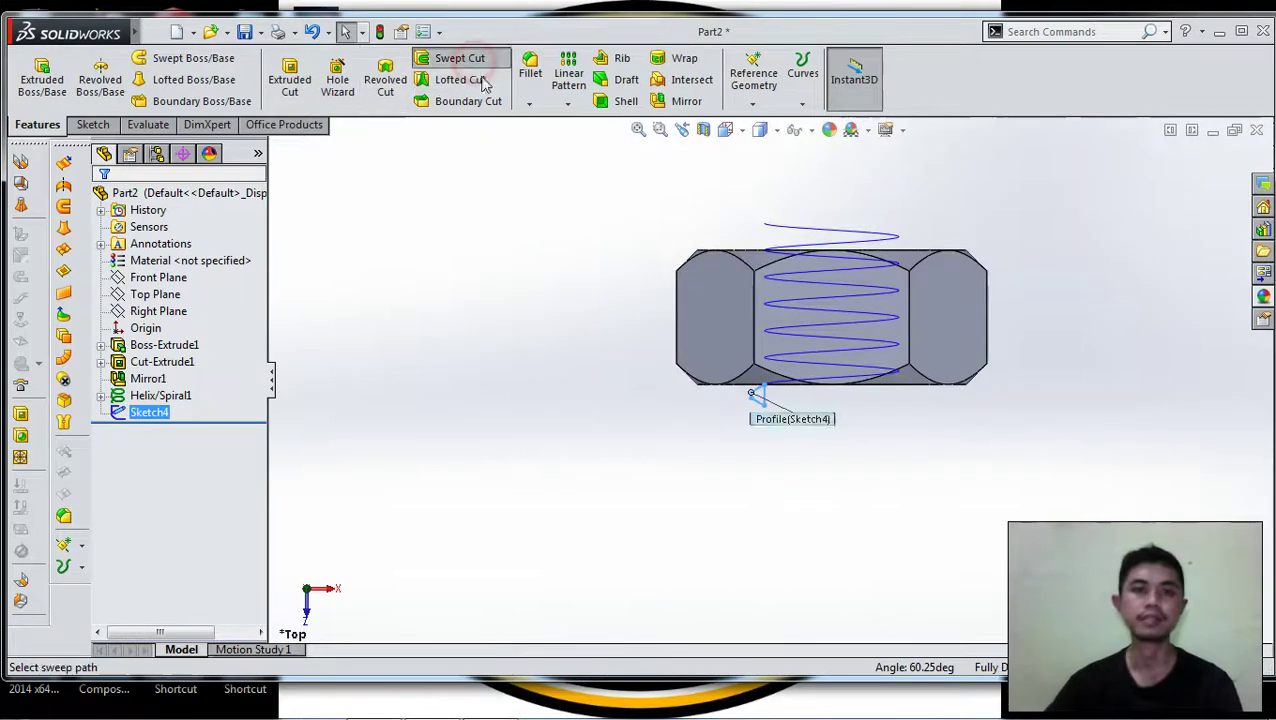
pyautogui.click(456, 58)
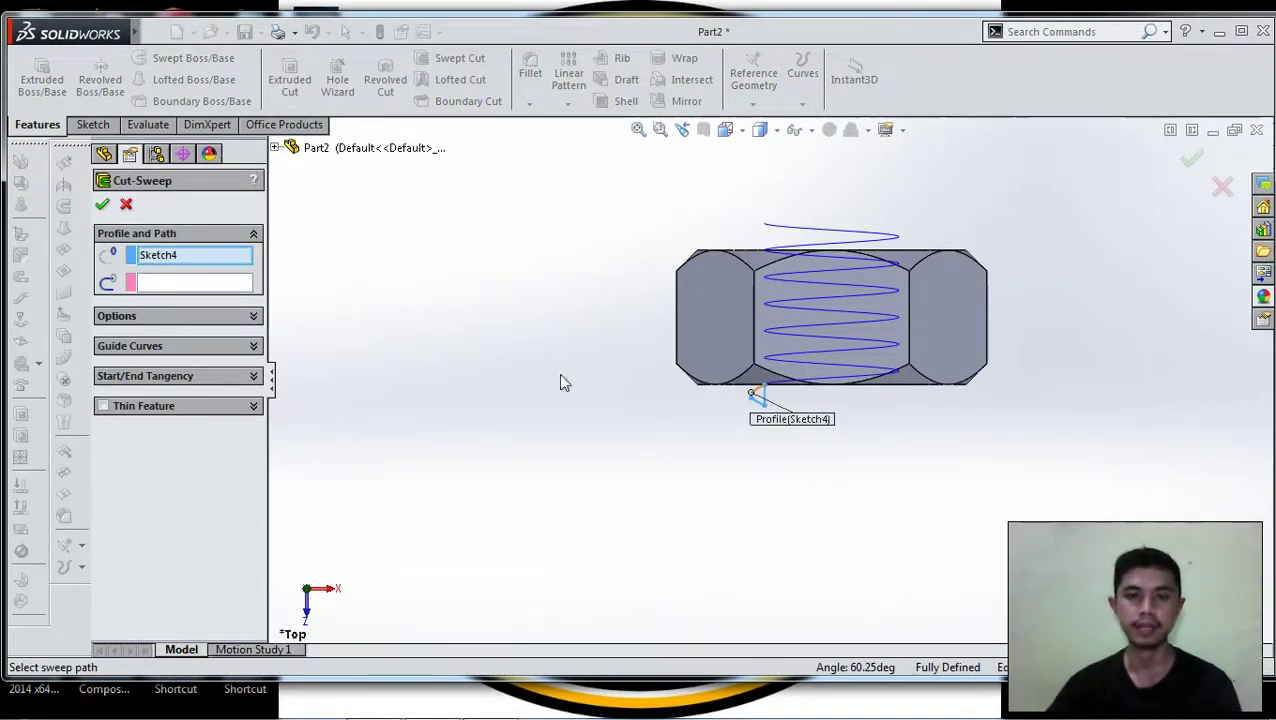
pyautogui.click(167, 284)
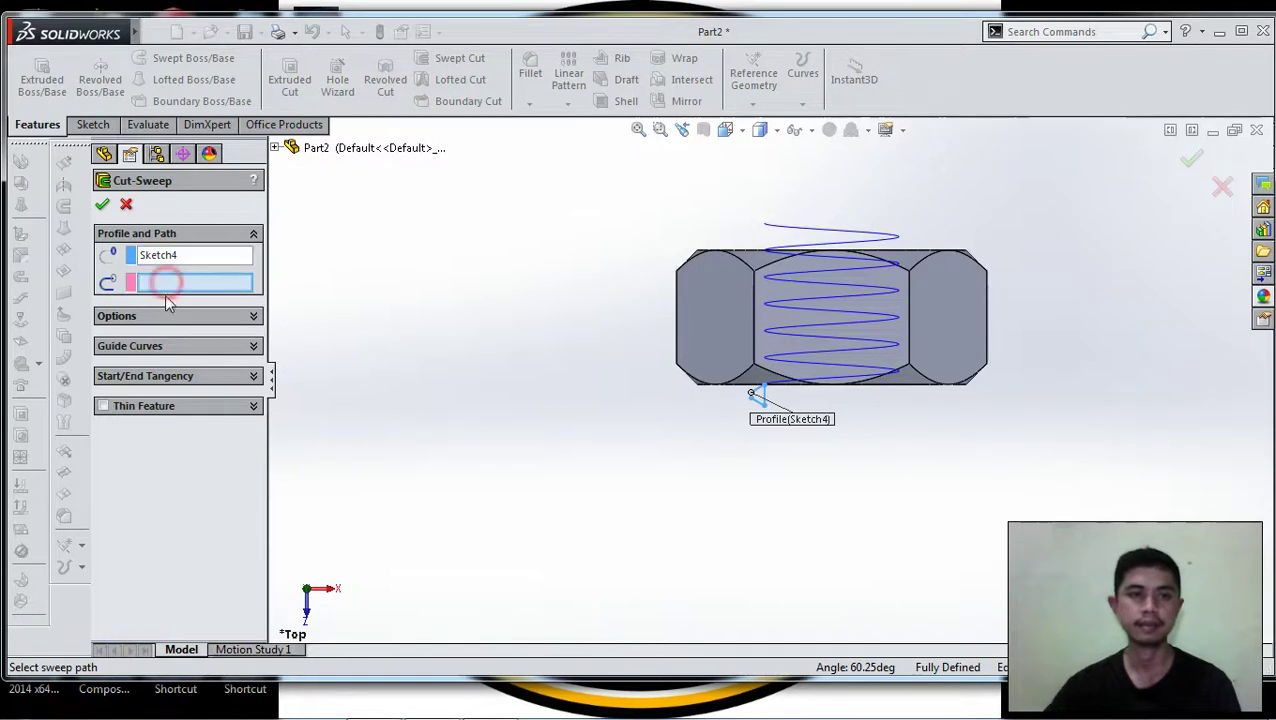
pyautogui.click(789, 226)
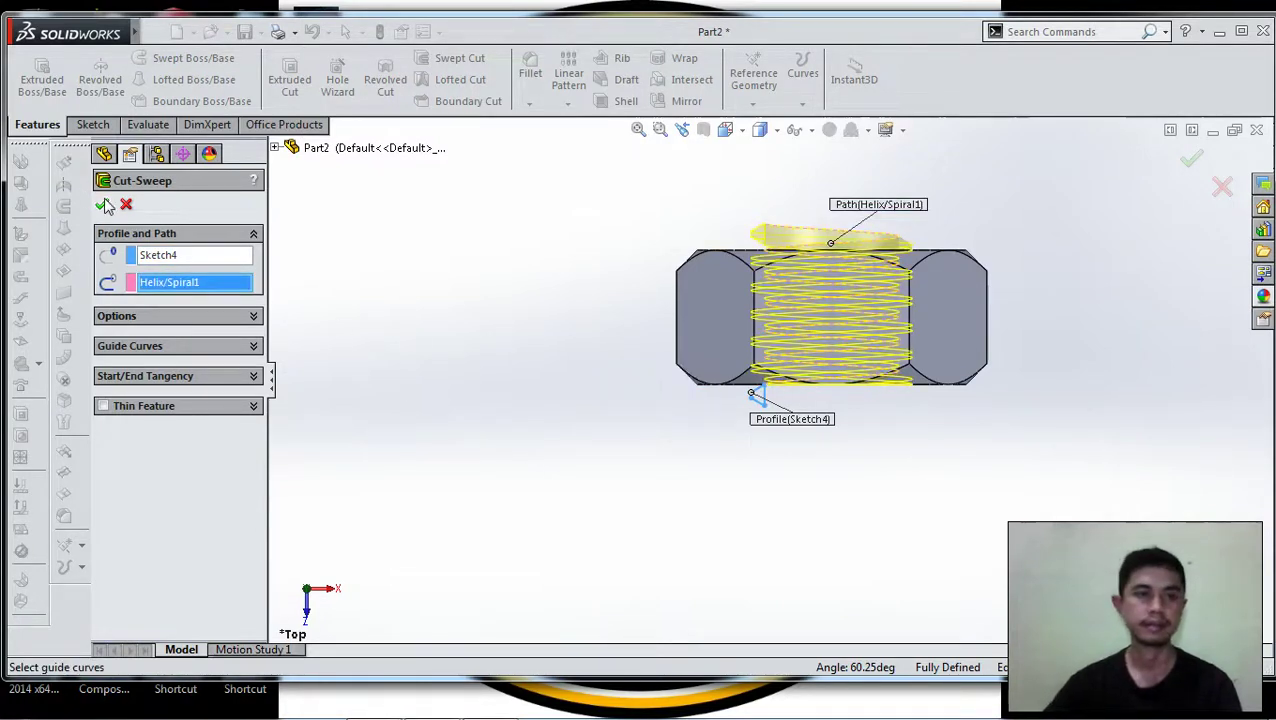
pyautogui.press('Return')
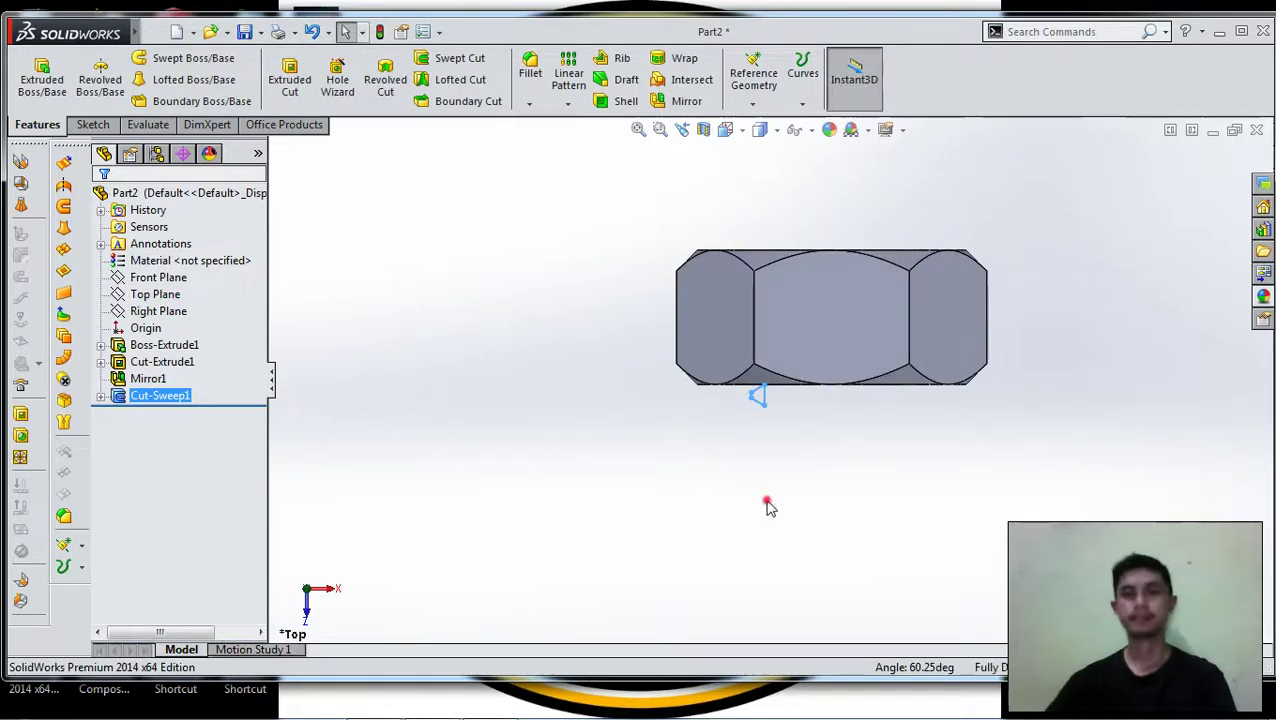
# Orbit and zoom around the nut to inspect the threaded hole from both sides.
pyautogui.click(767, 507)
pyautogui.moveTo(775, 513)
pyautogui.mouseDown(button='middle')
pyautogui.moveTo(755, 399)
pyautogui.moveTo(732, 342)
pyautogui.moveTo(685, 289)
pyautogui.moveTo(607, 305)
pyautogui.moveTo(558, 342)
pyautogui.moveTo(629, 407)
pyautogui.moveTo(812, 371)
pyautogui.moveTo(897, 313)
pyautogui.moveTo(1074, 256)
pyautogui.mouseUp(button='middle')
pyautogui.scroll(2, 1030, 287)
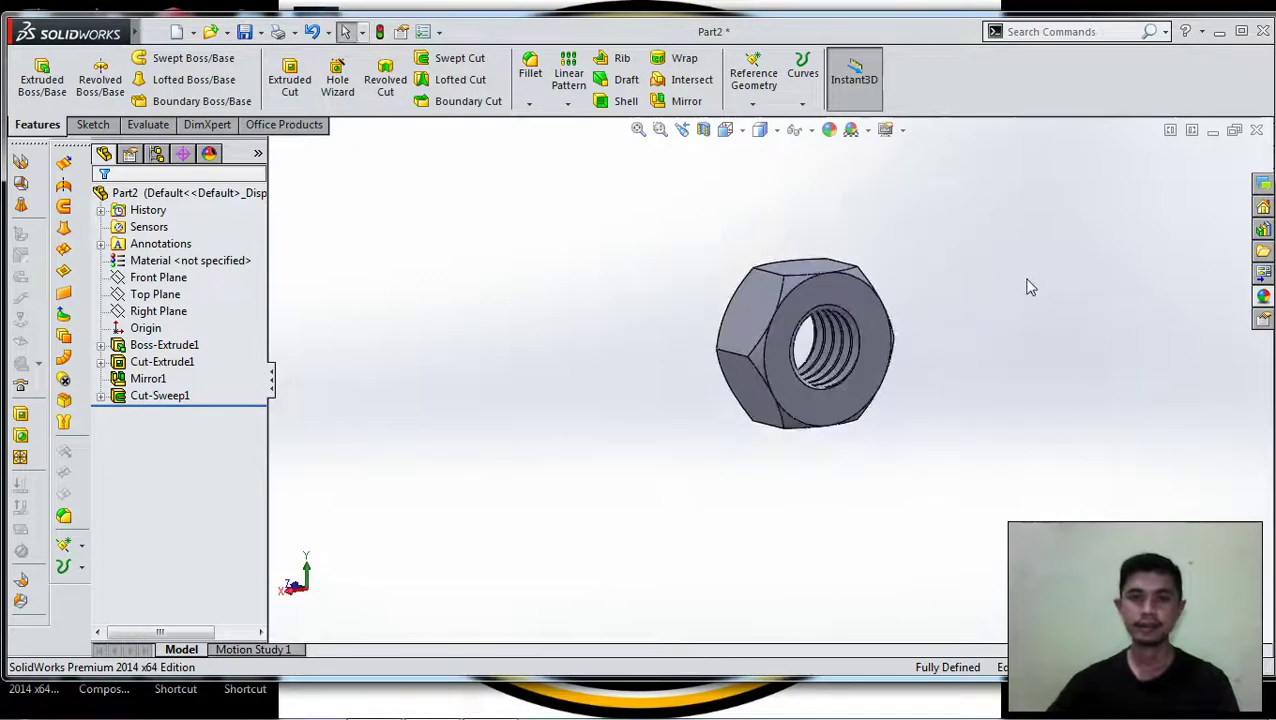
pyautogui.scroll(-2, 1030, 287)
pyautogui.moveTo(959, 399)
pyautogui.mouseDown(button='middle')
pyautogui.moveTo(926, 438)
pyautogui.moveTo(735, 475)
pyautogui.moveTo(544, 441)
pyautogui.moveTo(735, 437)
pyautogui.moveTo(740, 420)
pyautogui.mouseUp(button='middle')
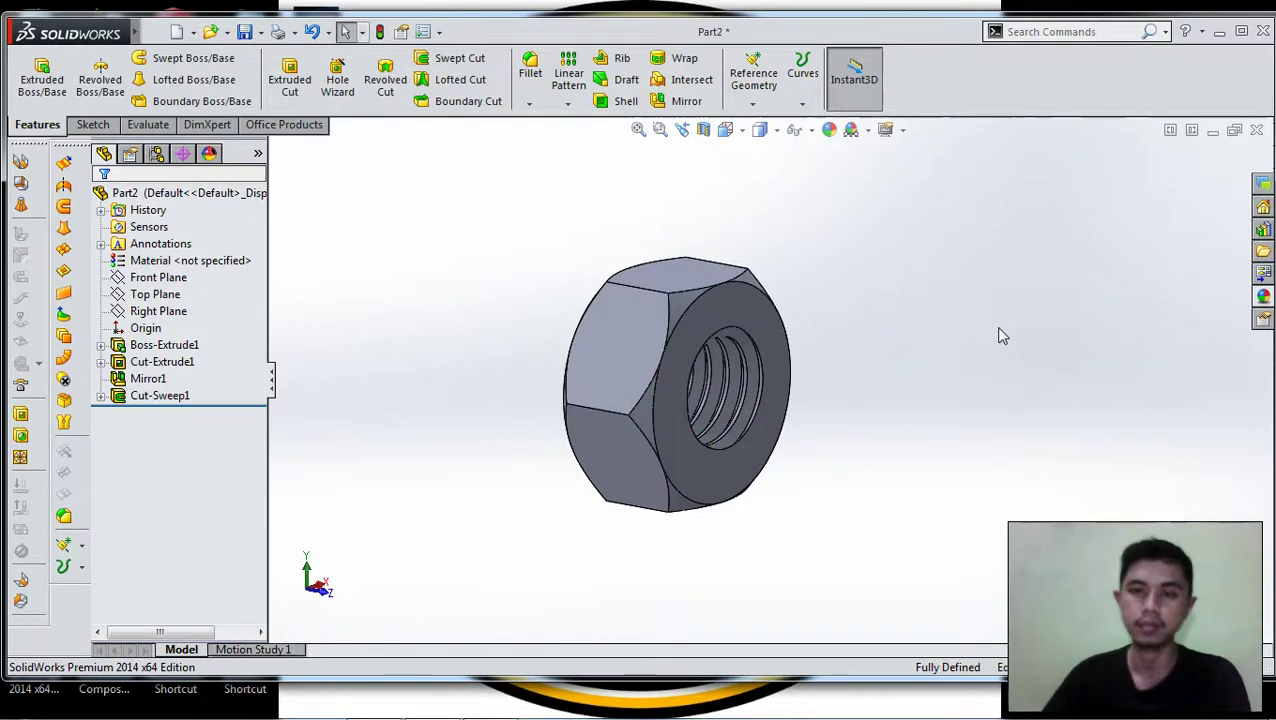
pyautogui.scroll(3, 820, 396)
pyautogui.scroll(-2, 792, 402)
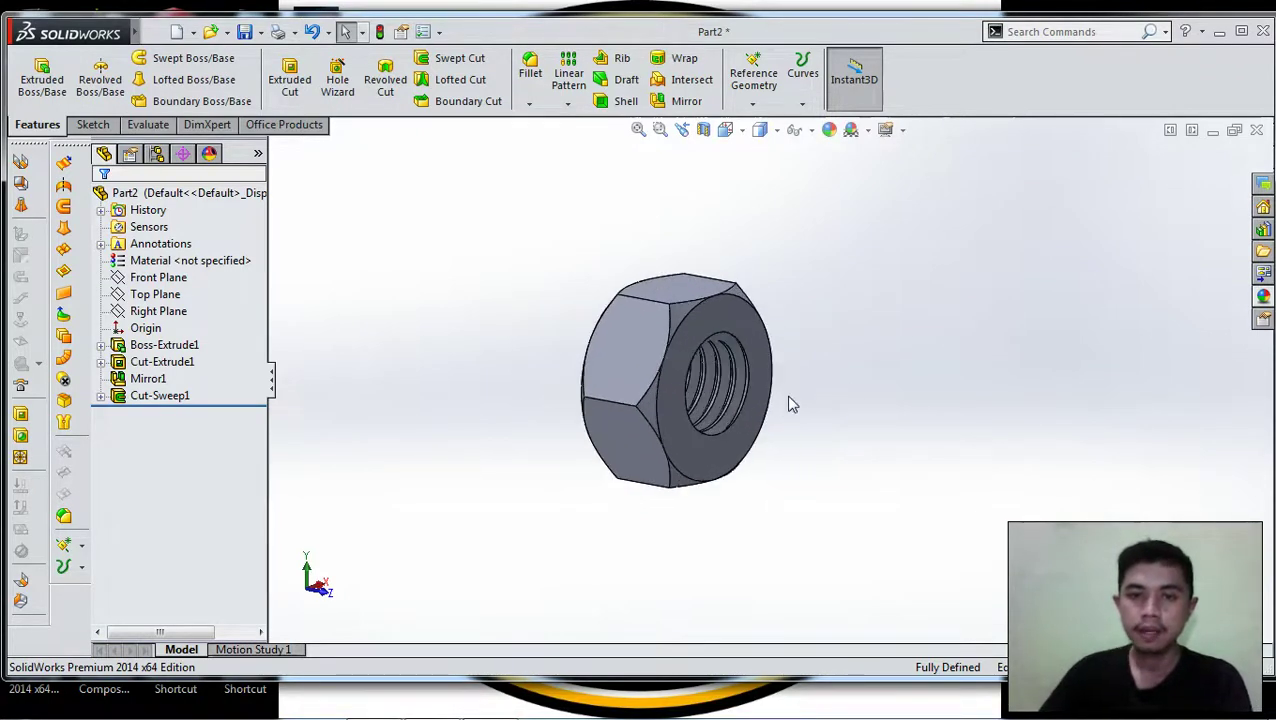
pyautogui.moveTo(830, 418)
pyautogui.mouseDown(button='middle')
pyautogui.moveTo(726, 427)
pyautogui.moveTo(797, 404)
pyautogui.mouseUp(button='middle')
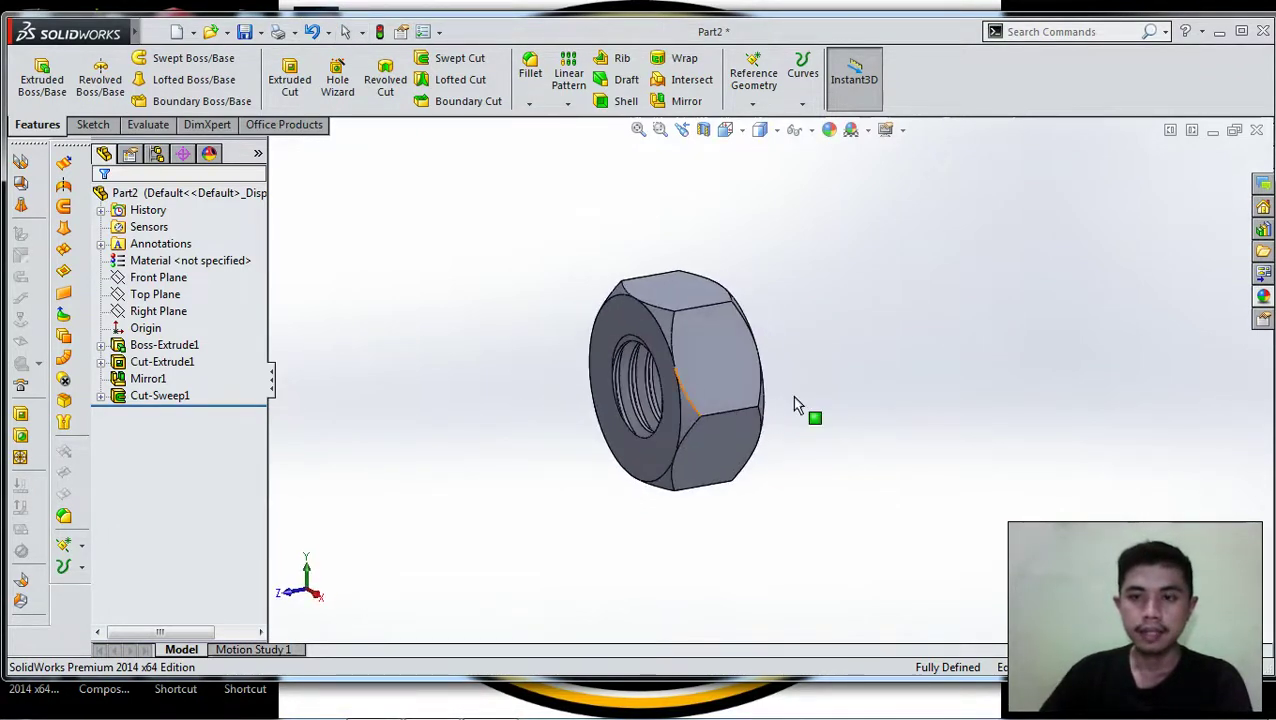
# Apply the brushed steel appearance from Appearances > Metal > Steel to the nut.
pyautogui.click(1261, 298)
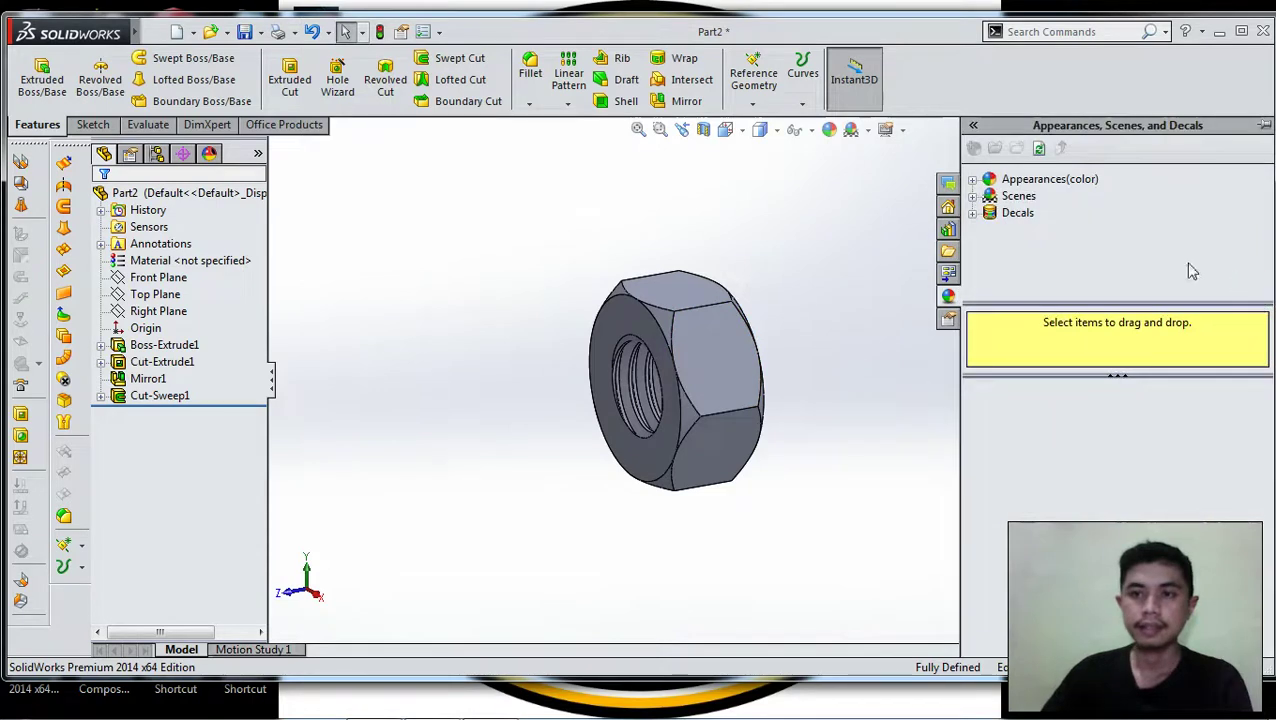
pyautogui.click(972, 180)
pyautogui.click(991, 214)
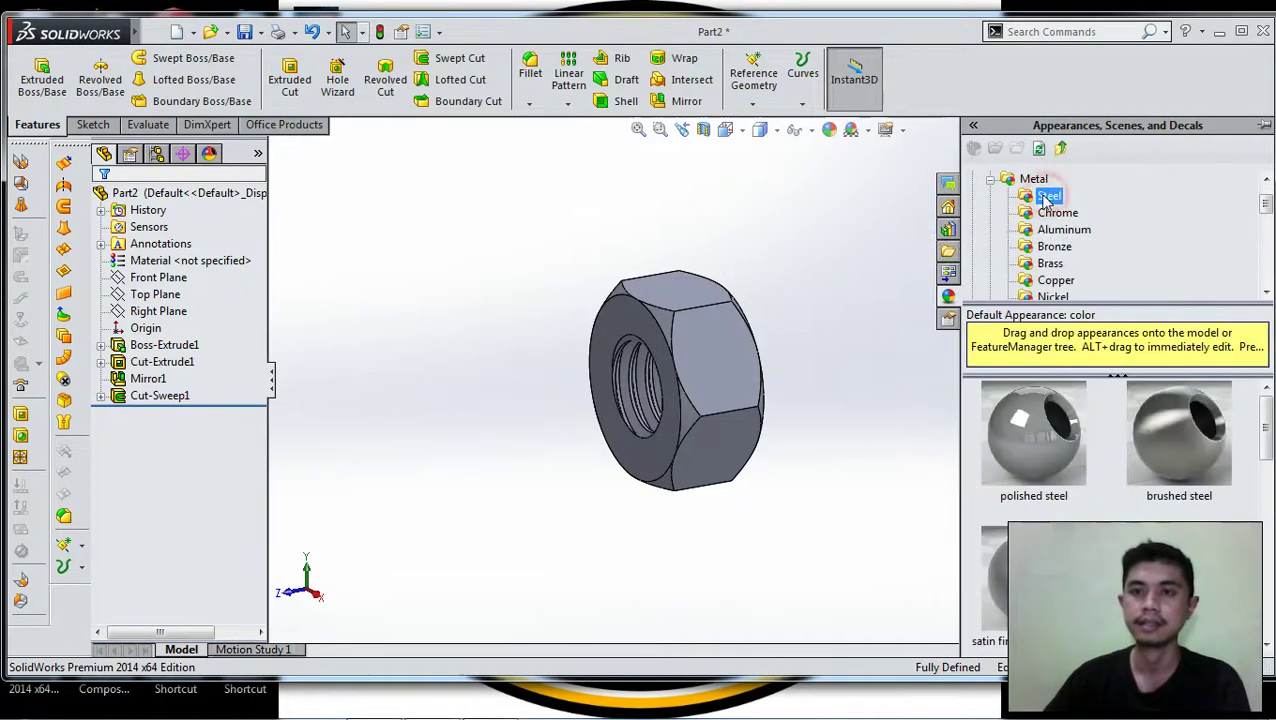
pyautogui.click(1183, 455)
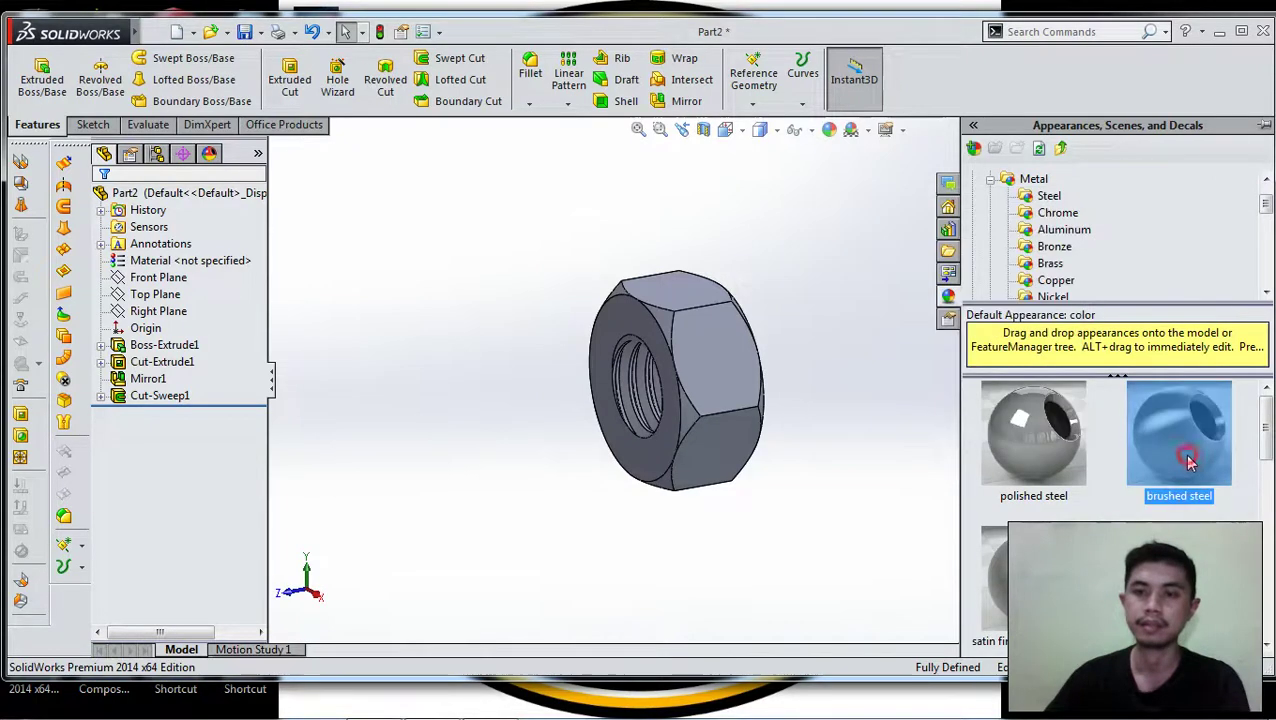
pyautogui.click(810, 470)
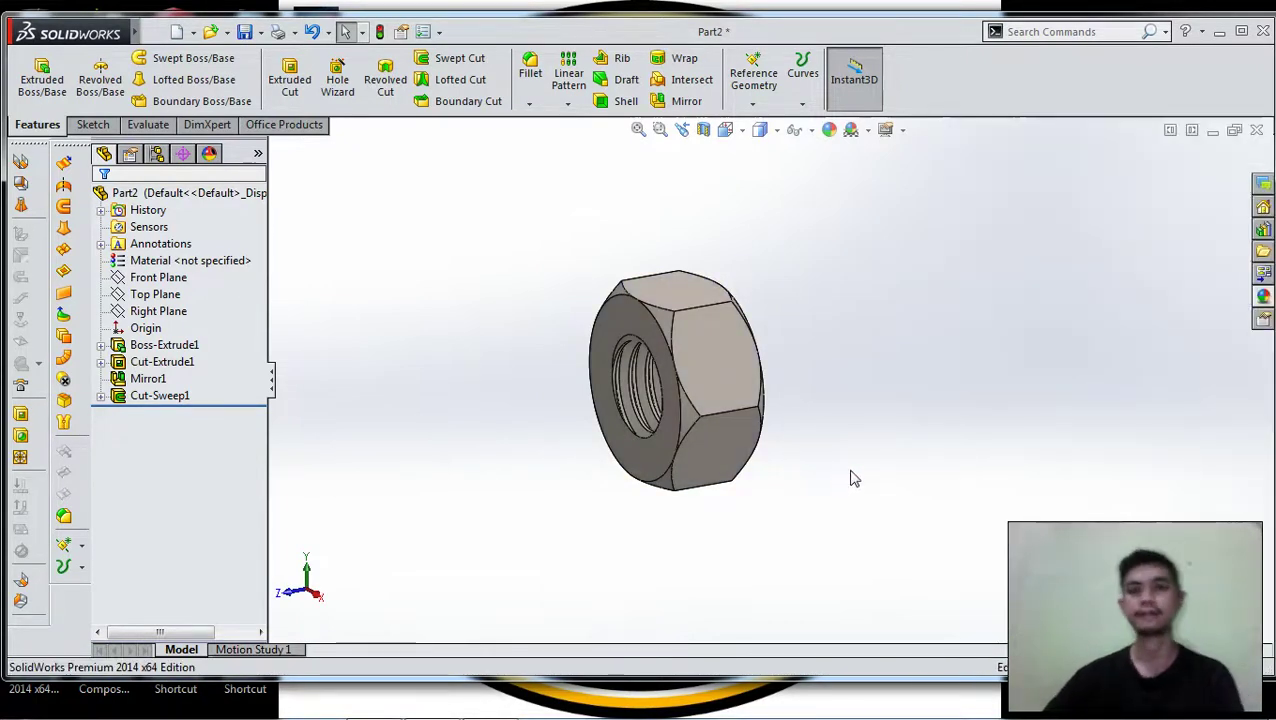
# Rotate the nut to face its threaded hole, switching display from Shaded to Shaded With Edges.
pyautogui.moveTo(853, 478)
pyautogui.mouseDown(button='middle')
pyautogui.moveTo(918, 454)
pyautogui.moveTo(740, 476)
pyautogui.moveTo(498, 481)
pyautogui.mouseUp(button='middle')
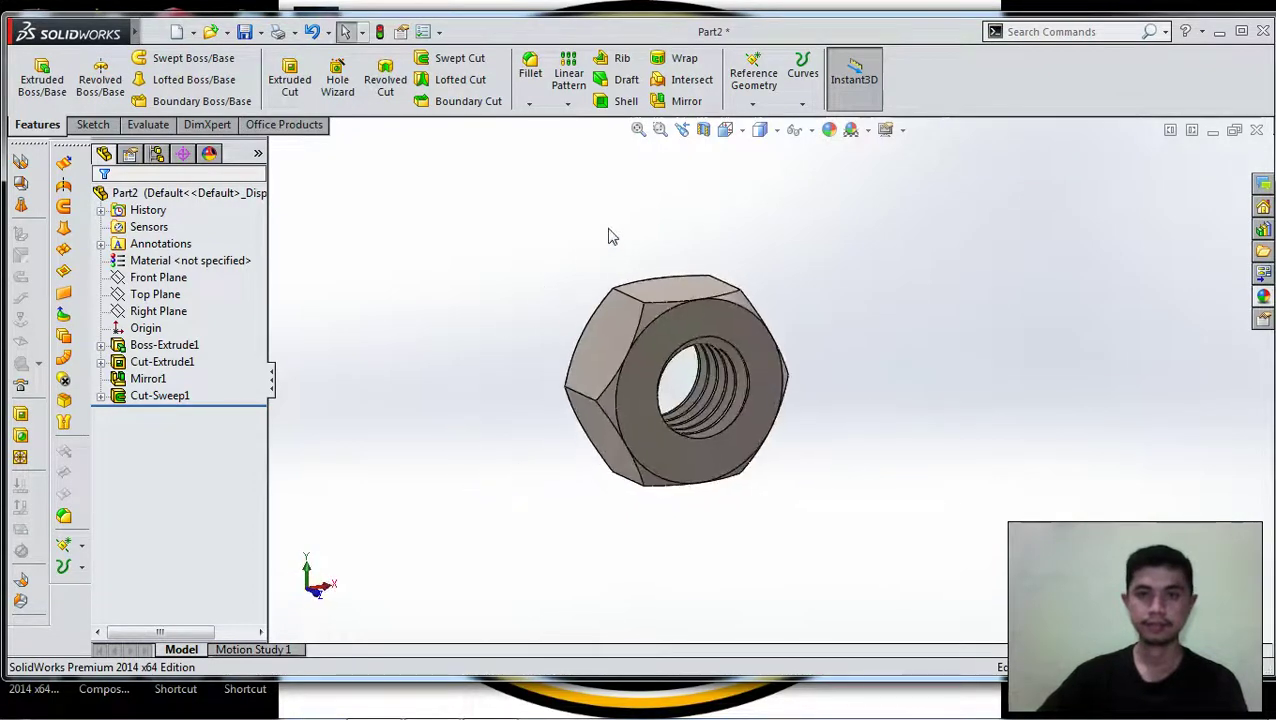
pyautogui.click(761, 129)
pyautogui.click(761, 174)
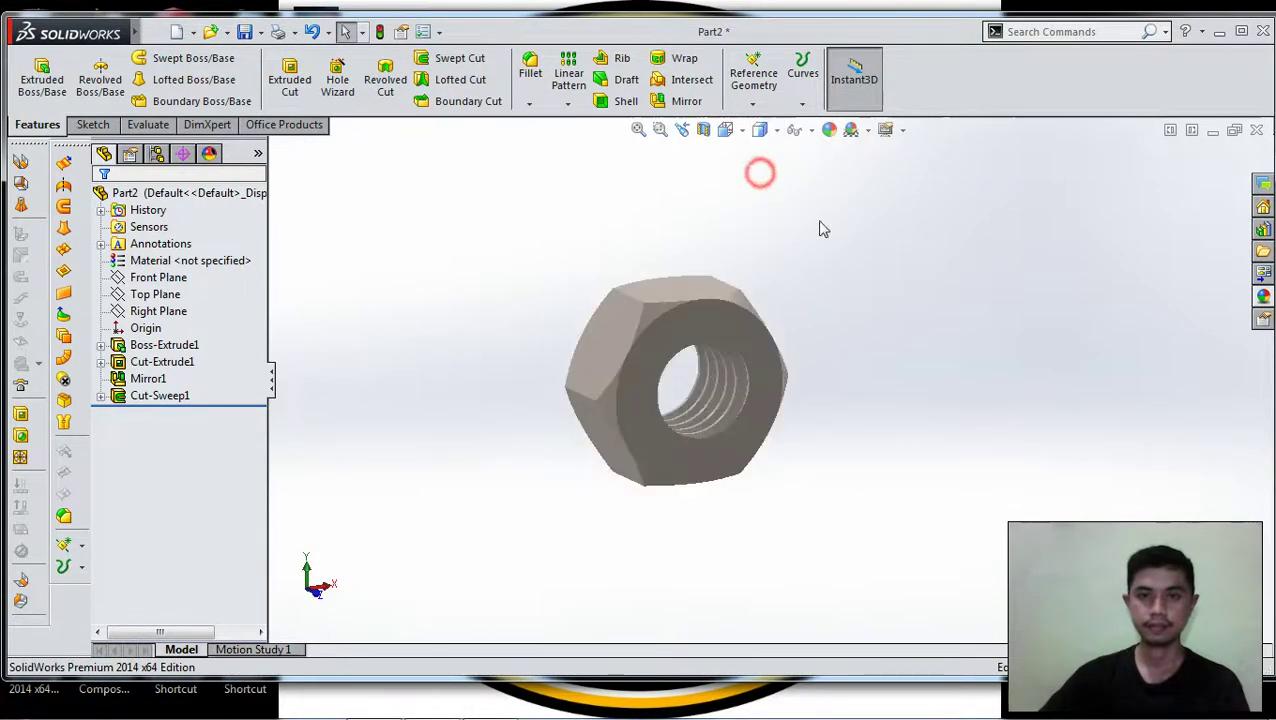
pyautogui.moveTo(833, 302)
pyautogui.mouseDown(button='middle')
pyautogui.moveTo(484, 390)
pyautogui.moveTo(718, 199)
pyautogui.mouseUp(button='middle')
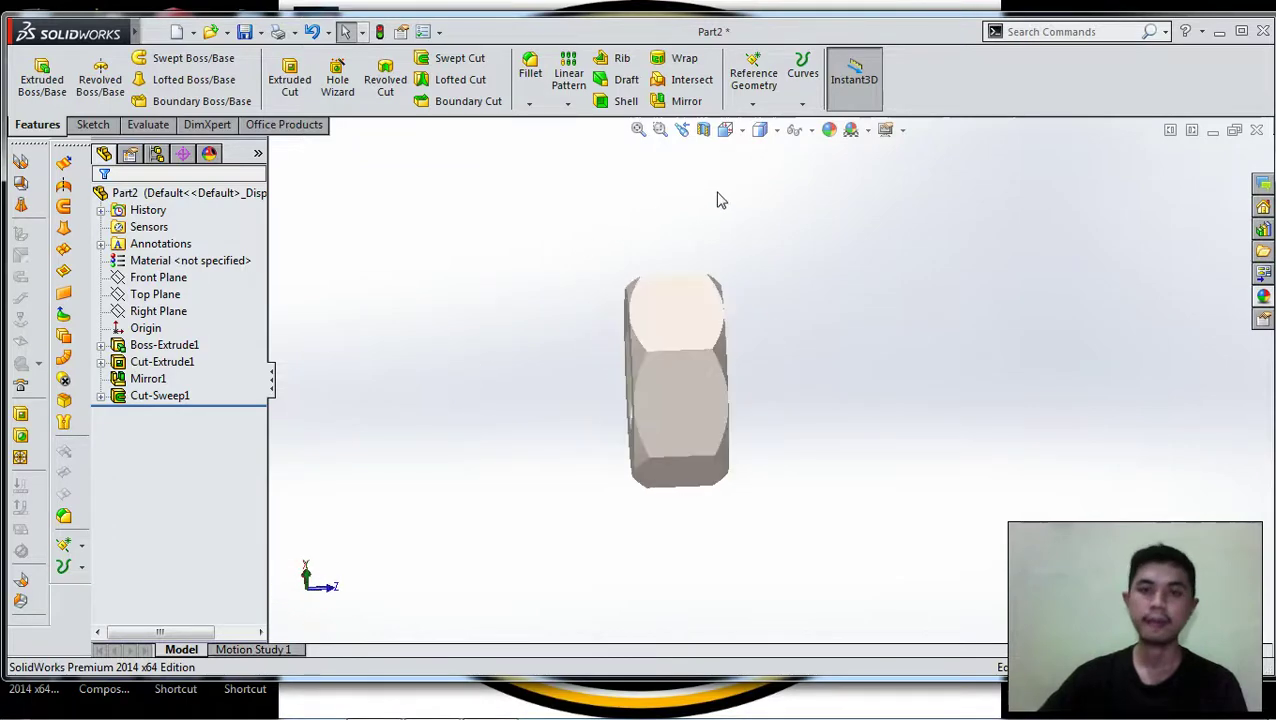
pyautogui.click(761, 129)
pyautogui.click(762, 151)
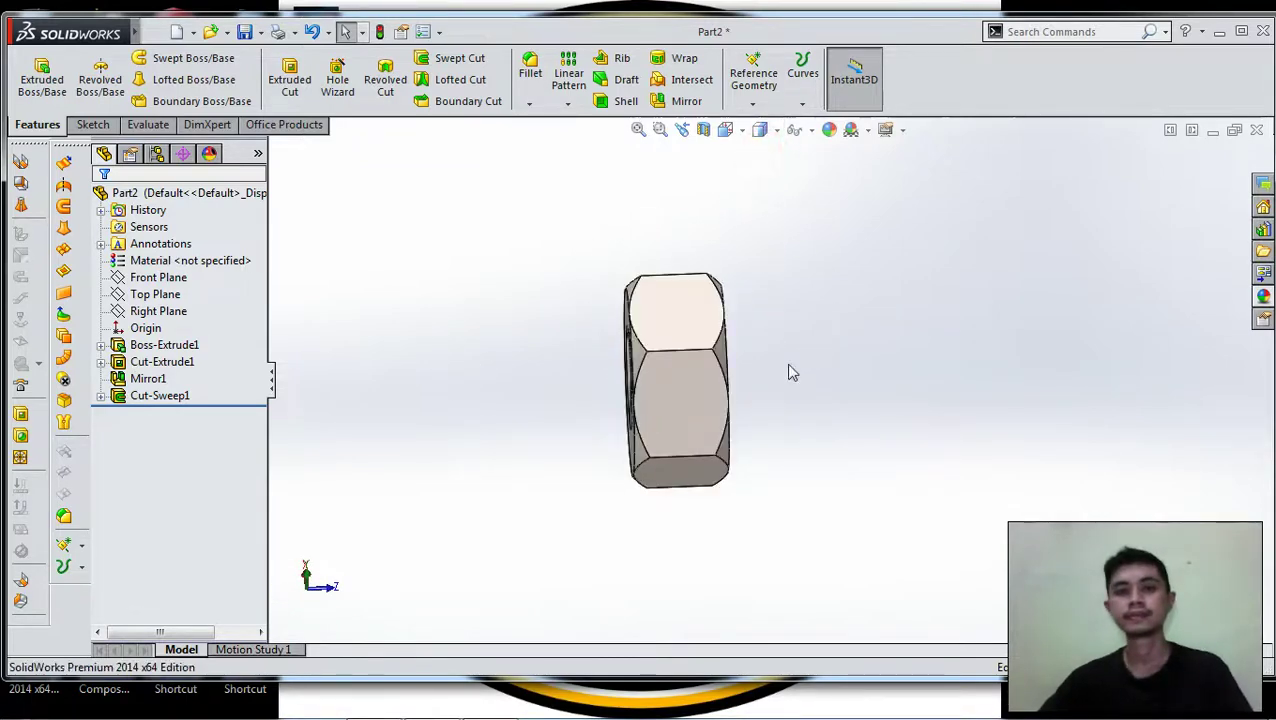
pyautogui.moveTo(789, 373)
pyautogui.mouseDown(button='middle')
pyautogui.moveTo(983, 336)
pyautogui.moveTo(1131, 271)
pyautogui.moveTo(584, 347)
pyautogui.moveTo(641, 407)
pyautogui.moveTo(877, 339)
pyautogui.moveTo(924, 289)
pyautogui.mouseUp(button='middle')
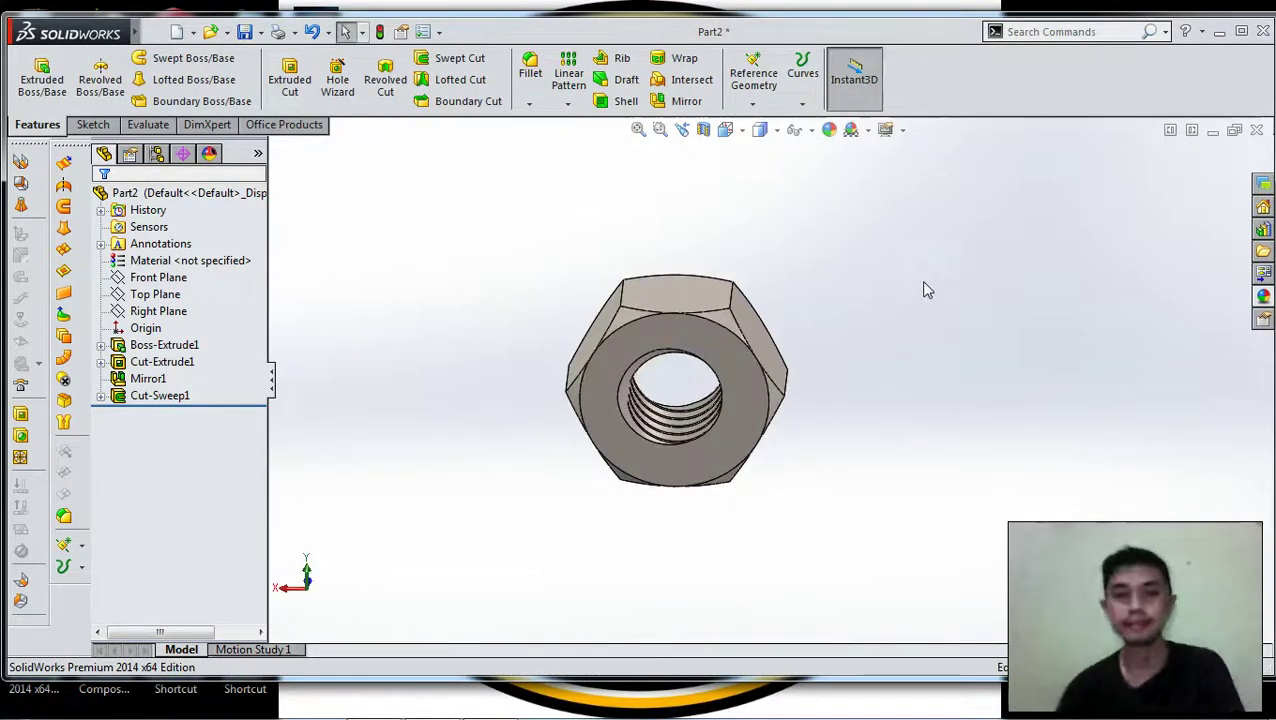